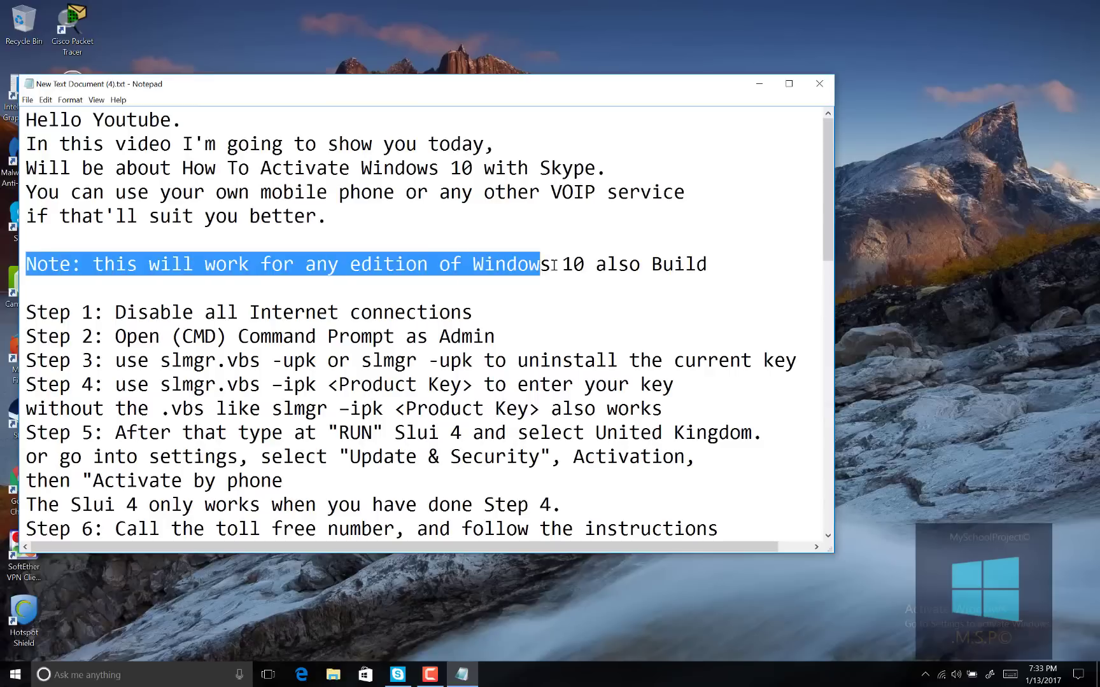
Deselect the Note line and minimize the Notepad activation notes to reveal the desktop
left_click(712, 321)
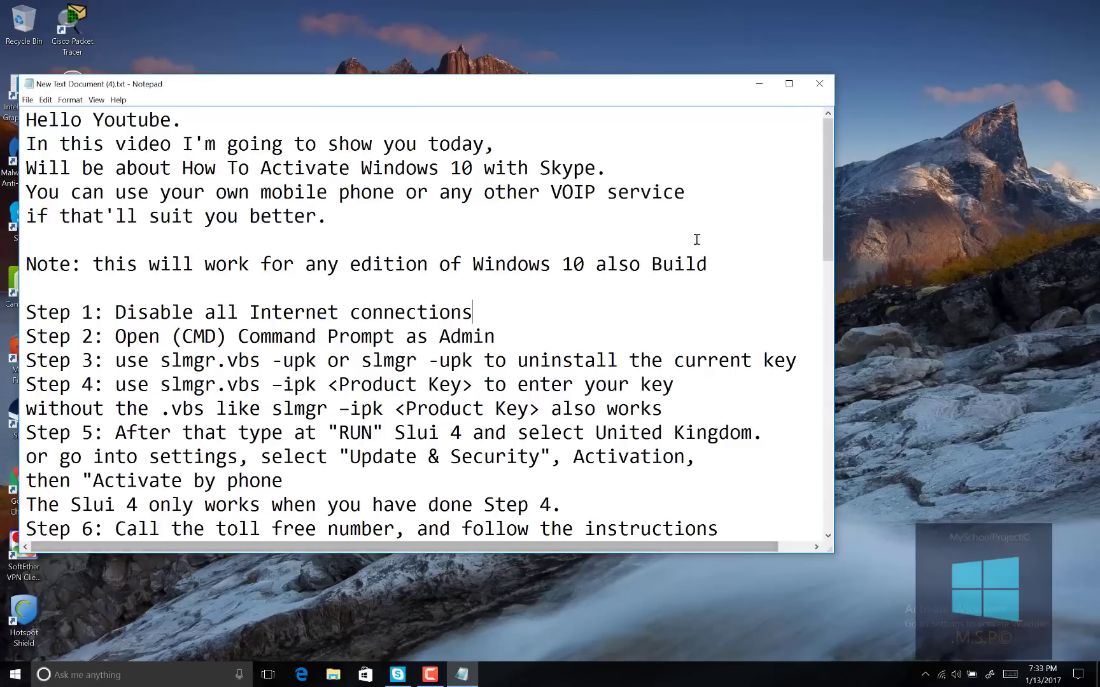
left_click(758, 88)
left_click(89, 674)
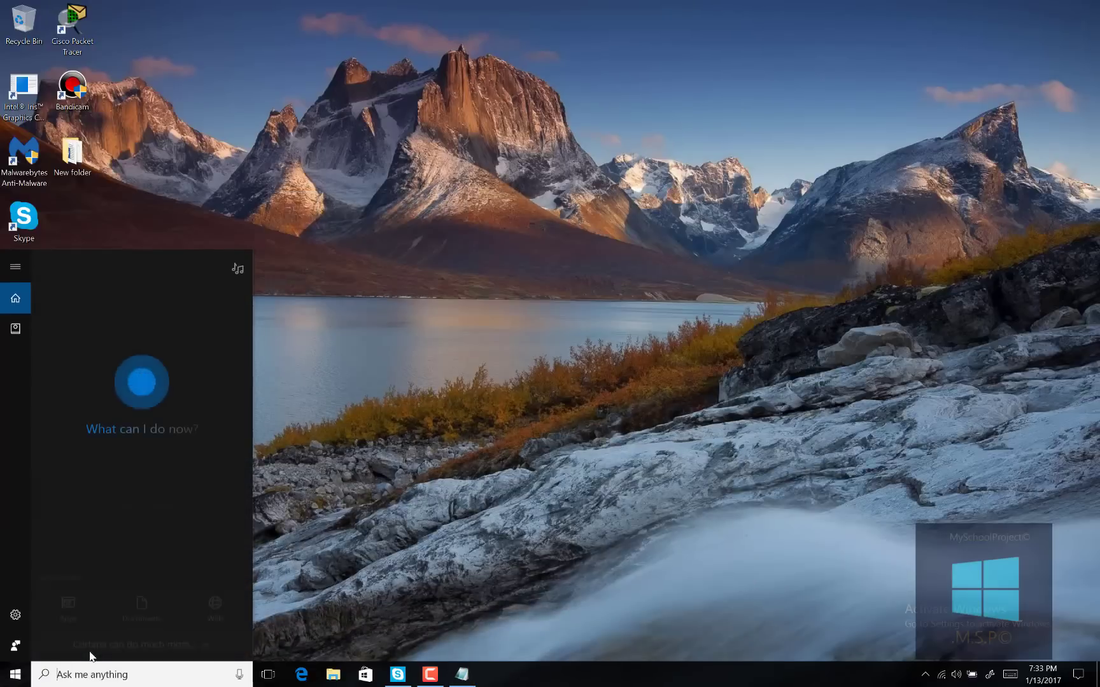
type("winver")
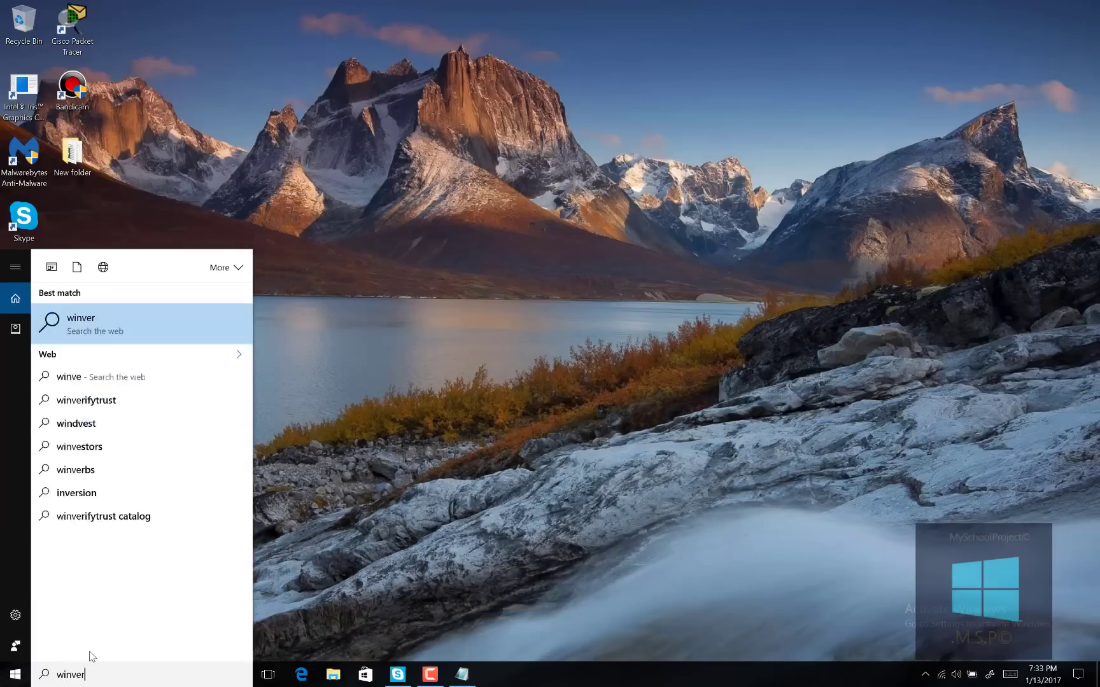
key("Return")
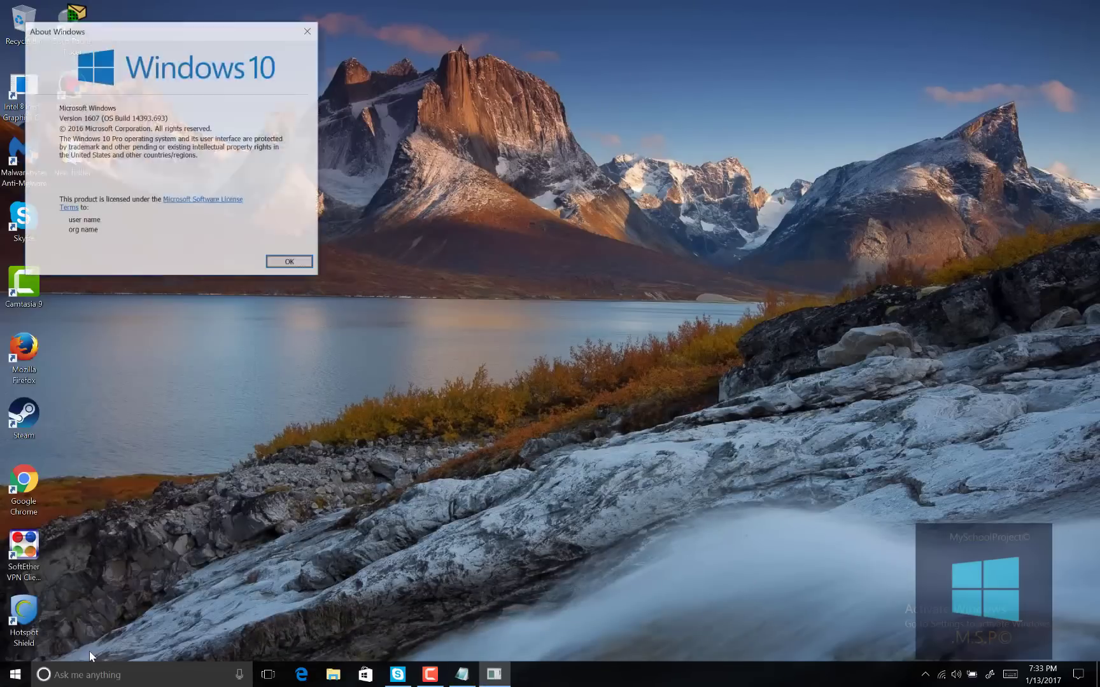
left_click_drag(133, 42, 302, 126)
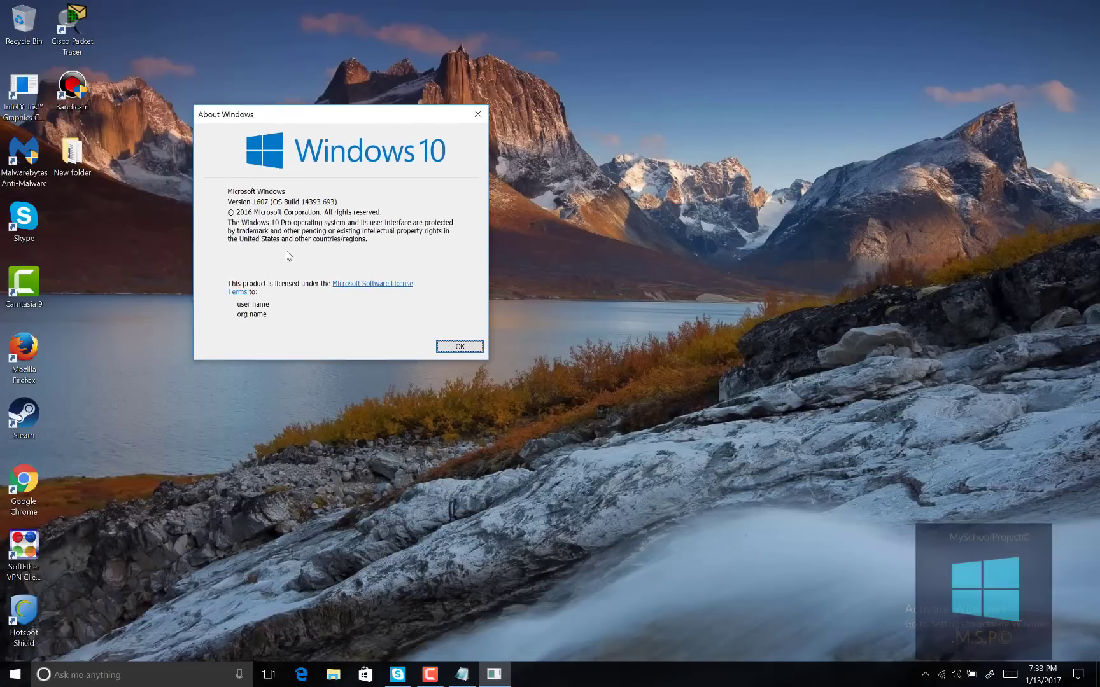
left_click(459, 347)
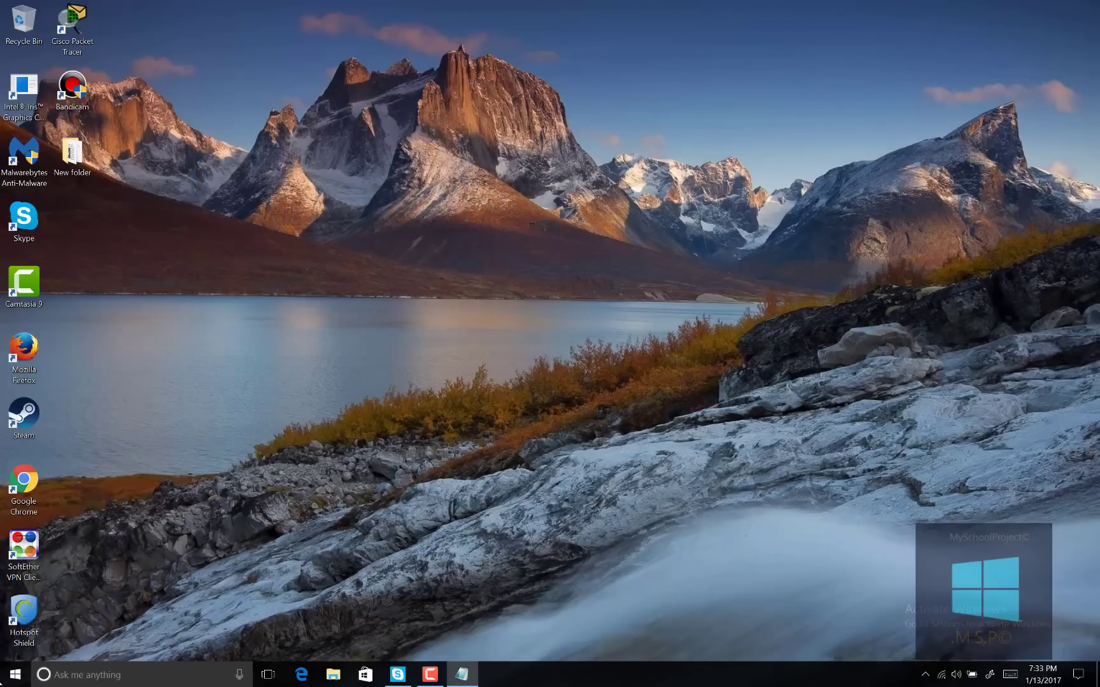
left_click(7, 681)
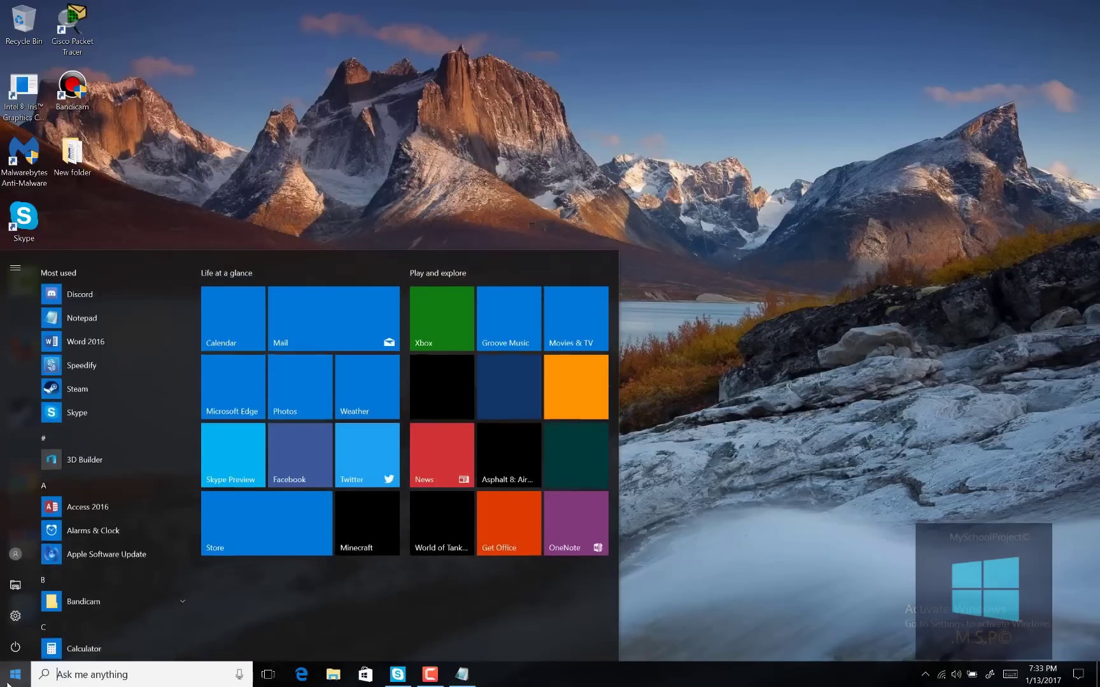
left_click(15, 615)
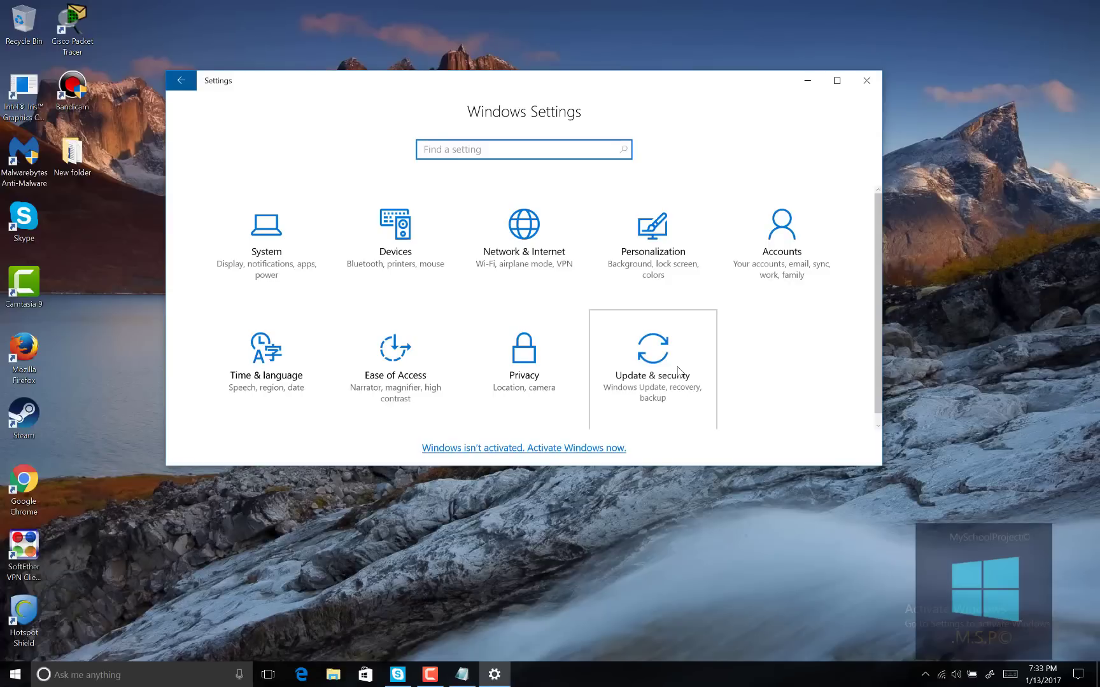
left_click(678, 371)
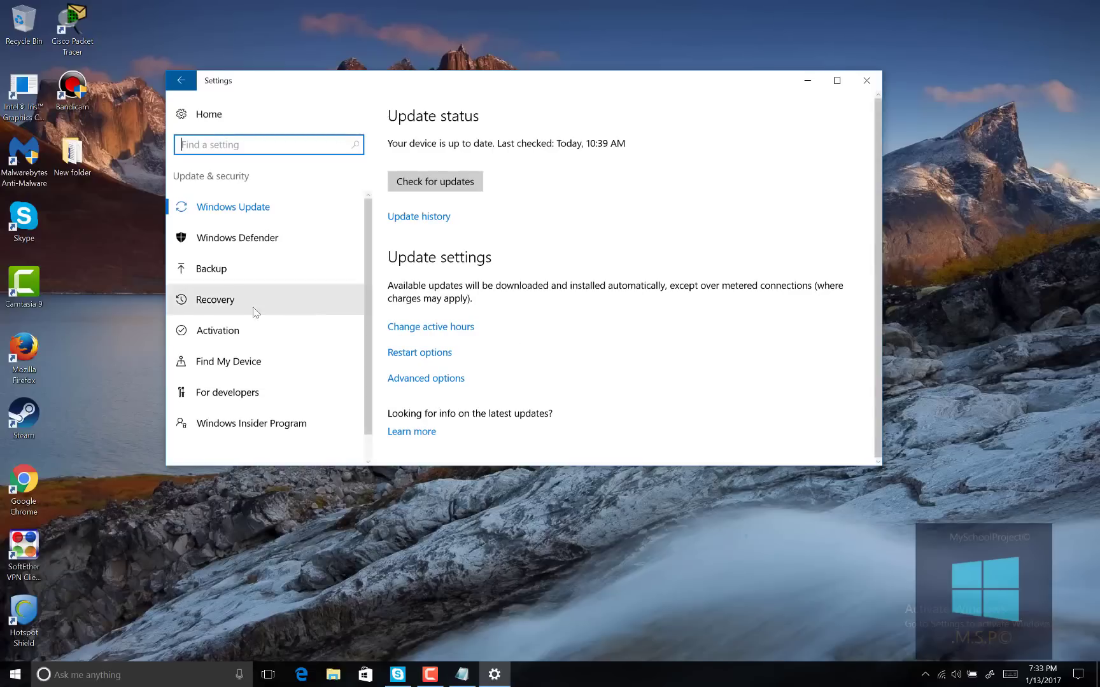
left_click(248, 337)
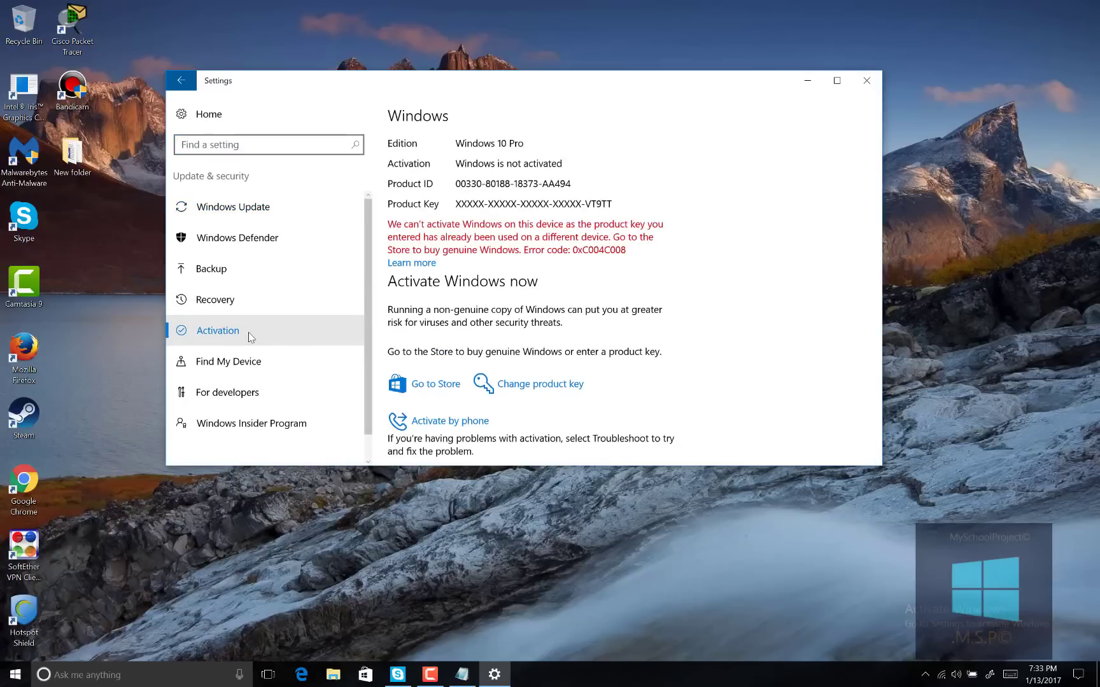
scroll(666, 261, "down", 2)
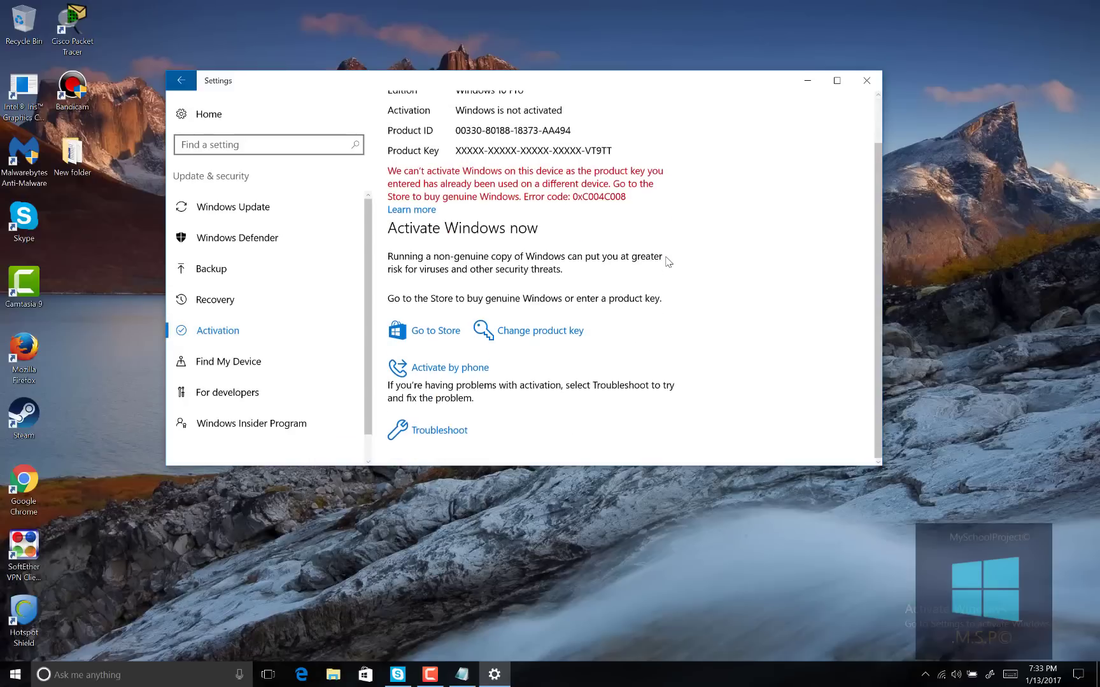
scroll(667, 262, "up", 2)
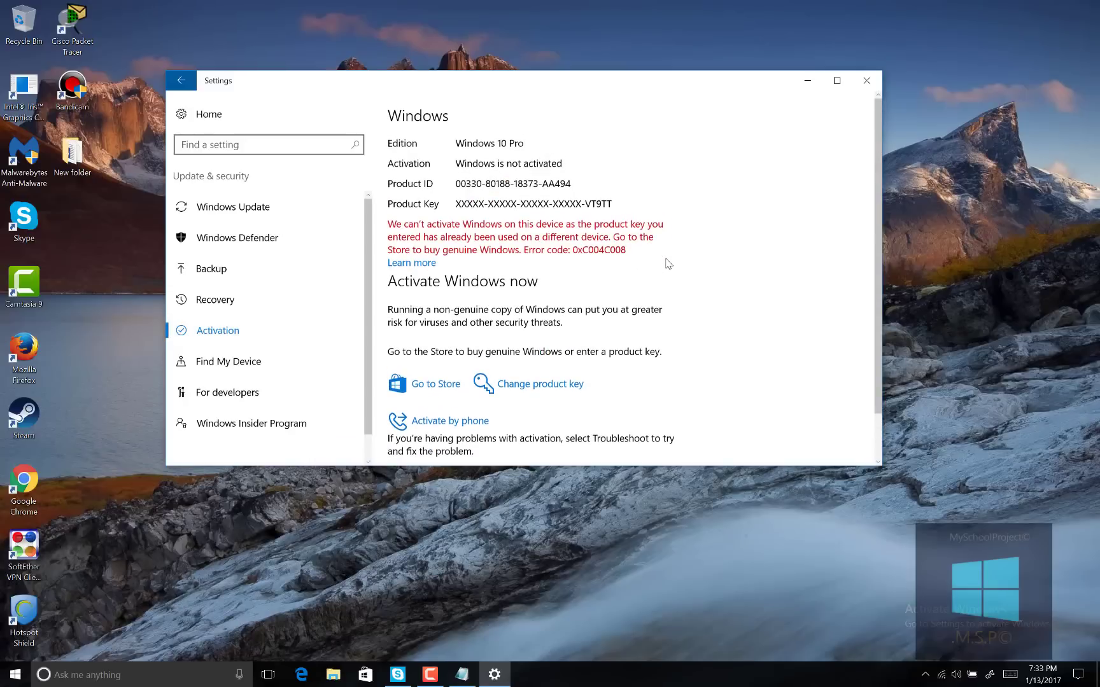
scroll(667, 262, "down", 2)
scroll(667, 263, "up", 2)
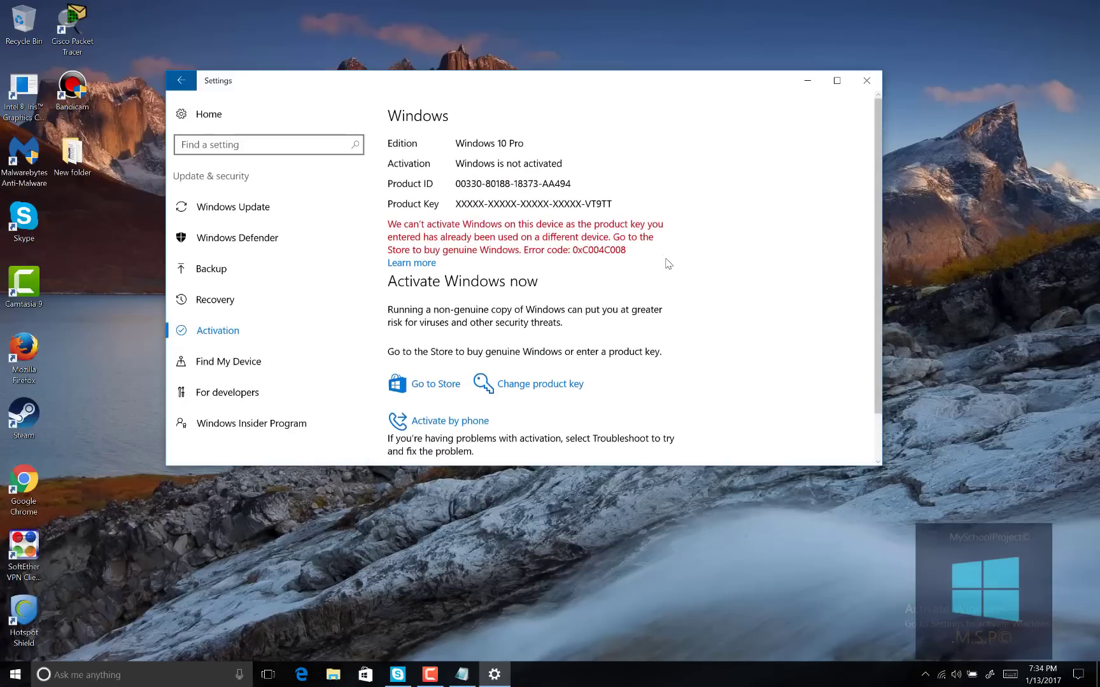
left_click(876, 85)
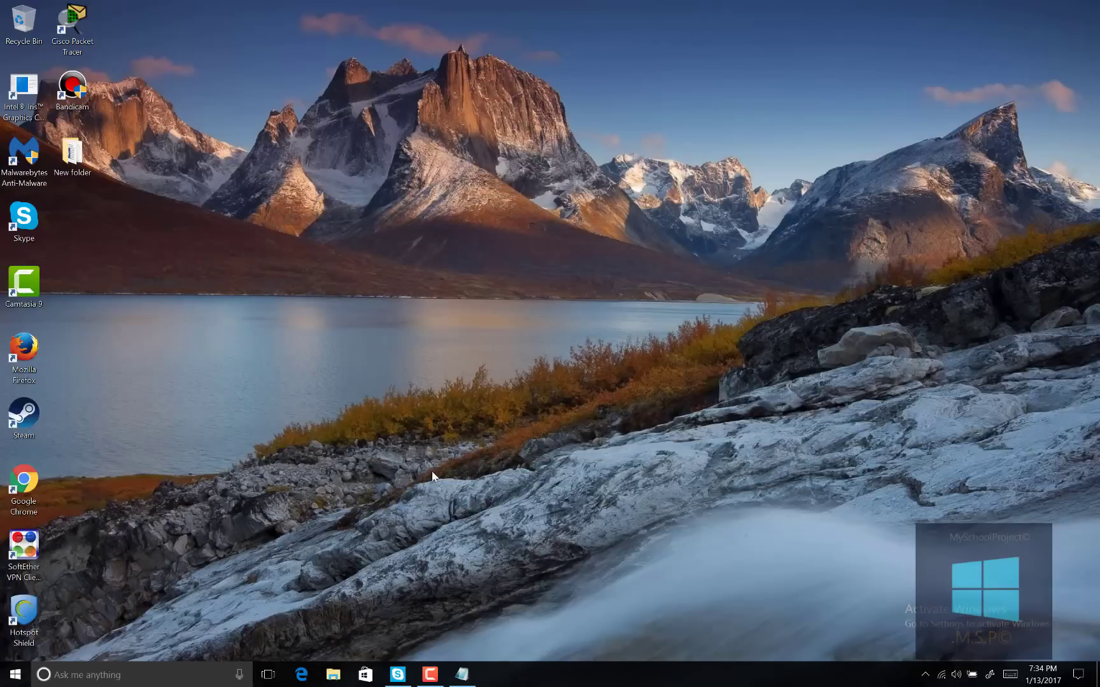
Restore the Notepad notes and highlight Step 1, then the Step 2 Command Prompt (Admin) line
left_click(462, 673)
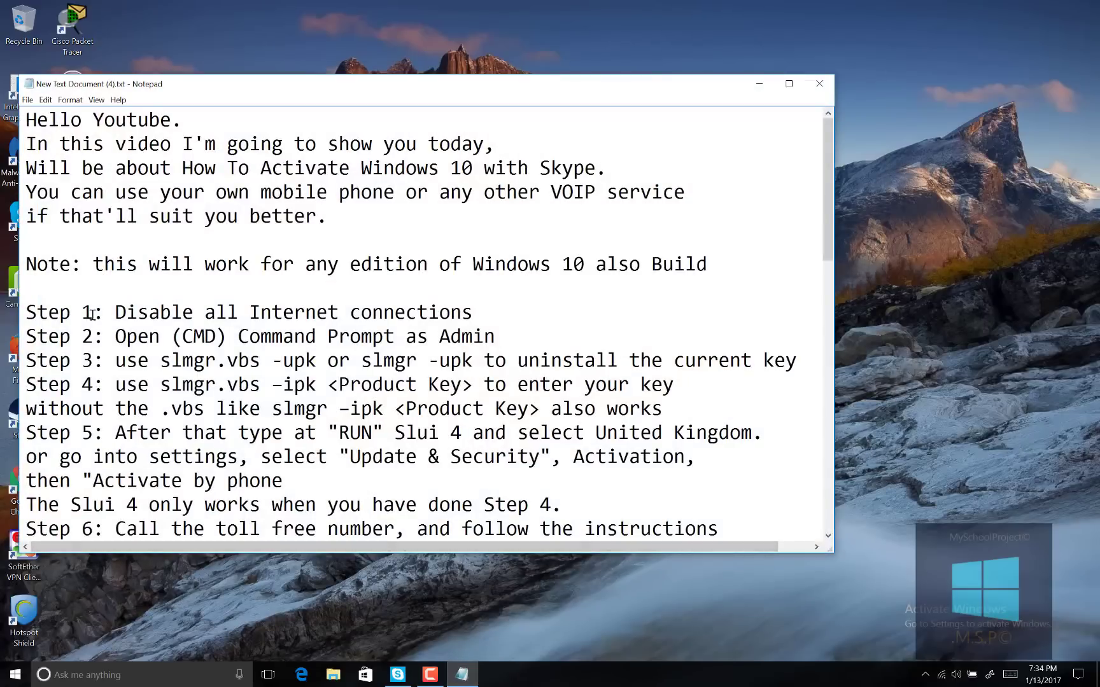
left_click_drag(27, 312, 489, 317)
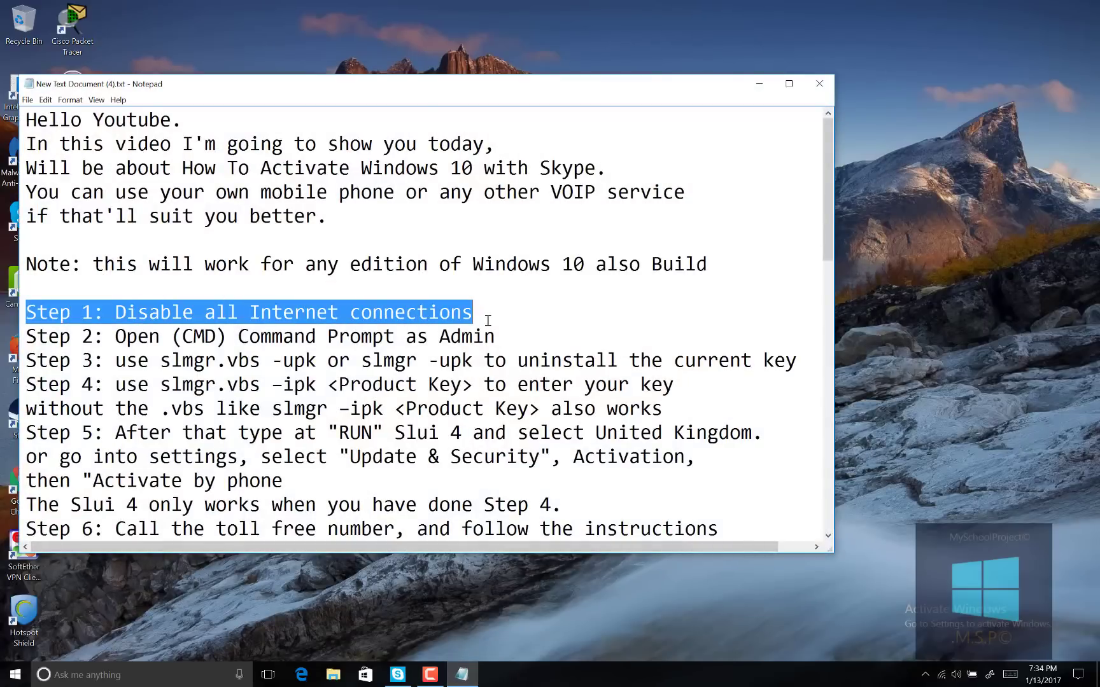
left_click(431, 674)
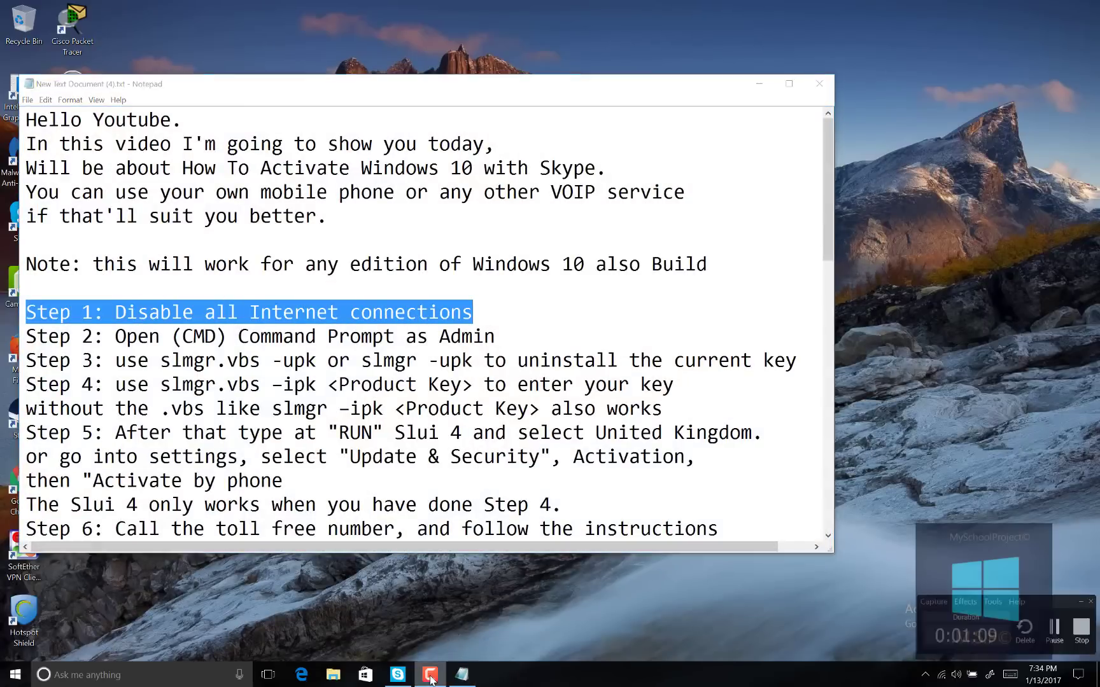
left_click(1055, 630)
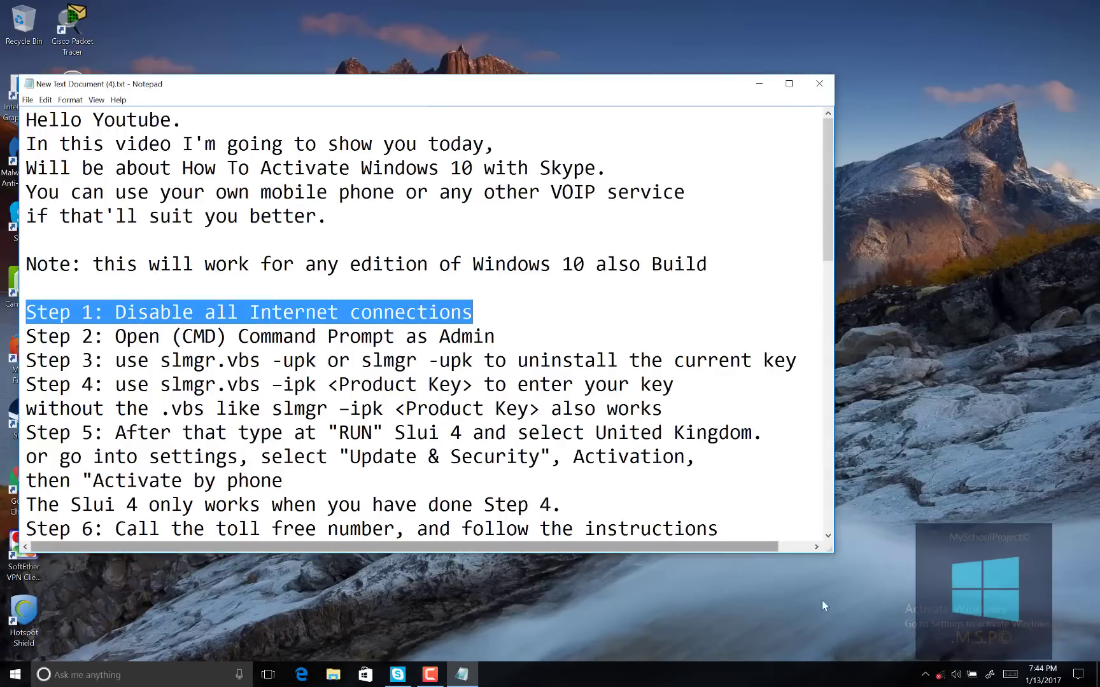
left_click_drag(28, 331, 510, 340)
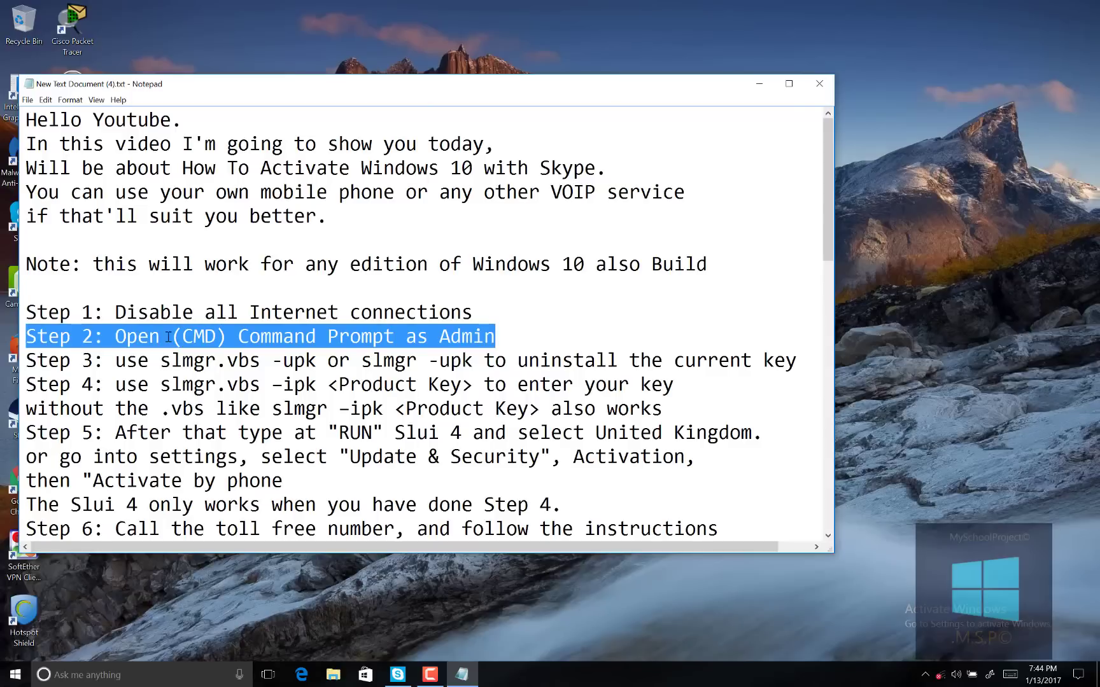
Launch Command Prompt (Admin), move it aside, and highlight the Step 3 line in the notes
right_click(13, 678)
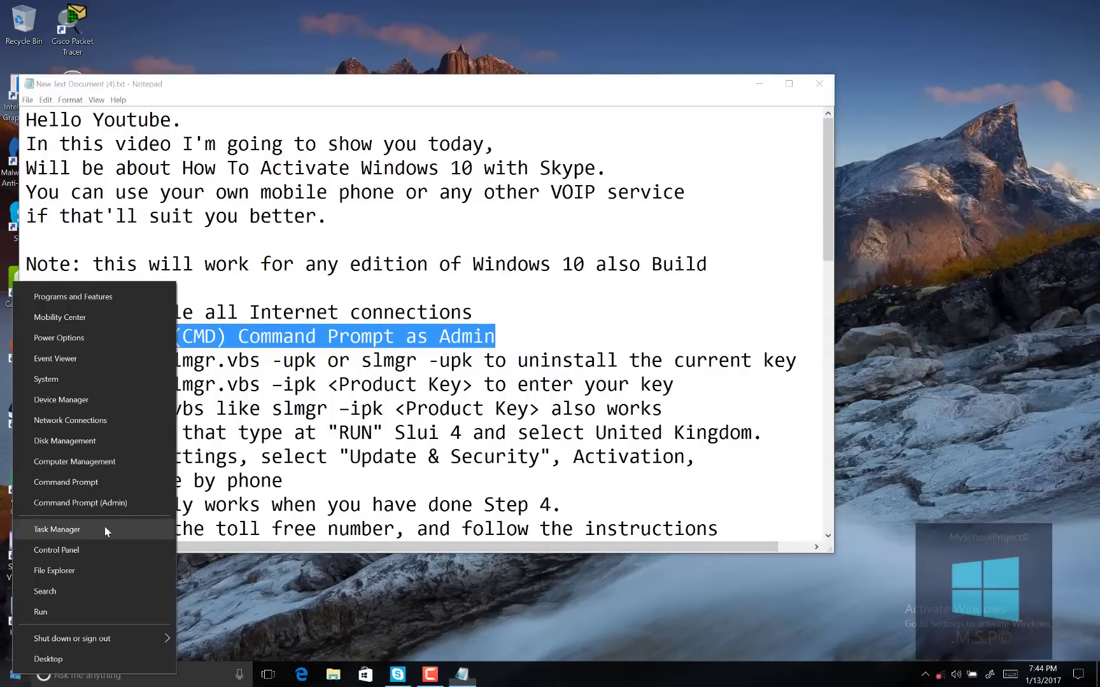
left_click(96, 503)
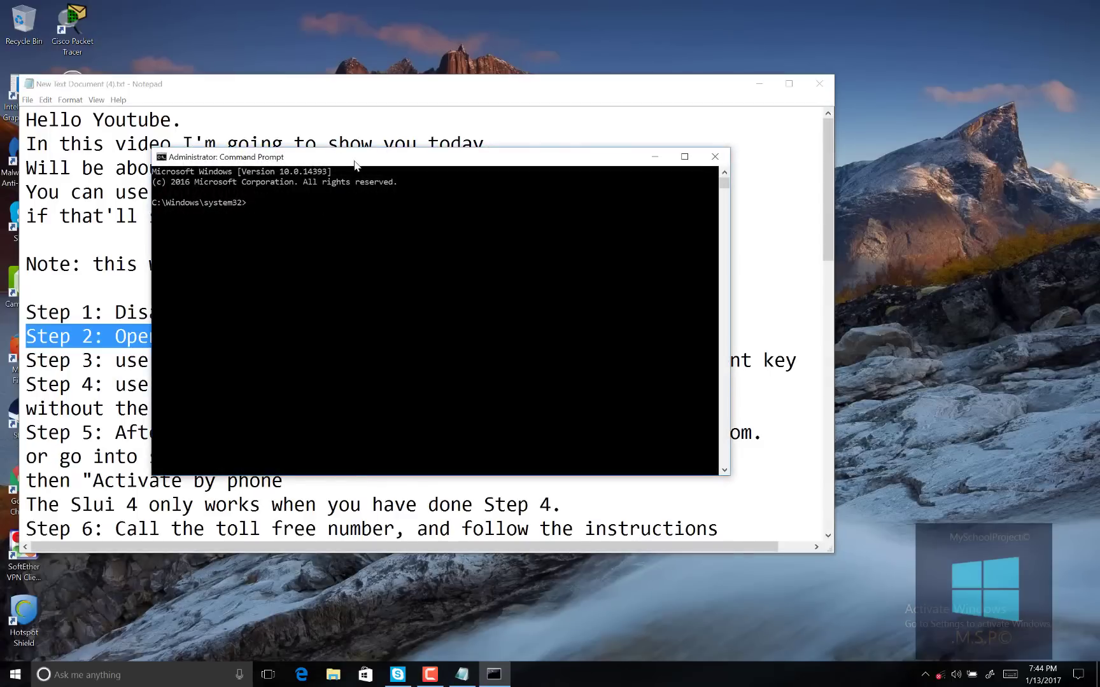
left_click_drag(317, 163, 584, 92)
left_click(303, 86)
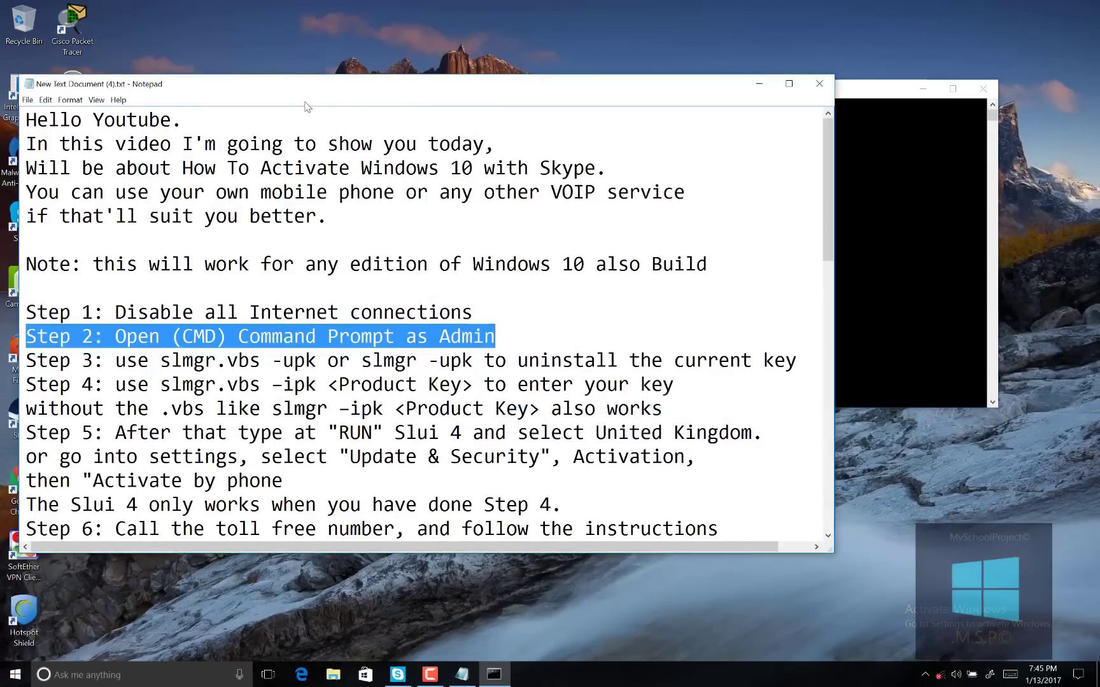
left_click_drag(25, 361, 800, 357)
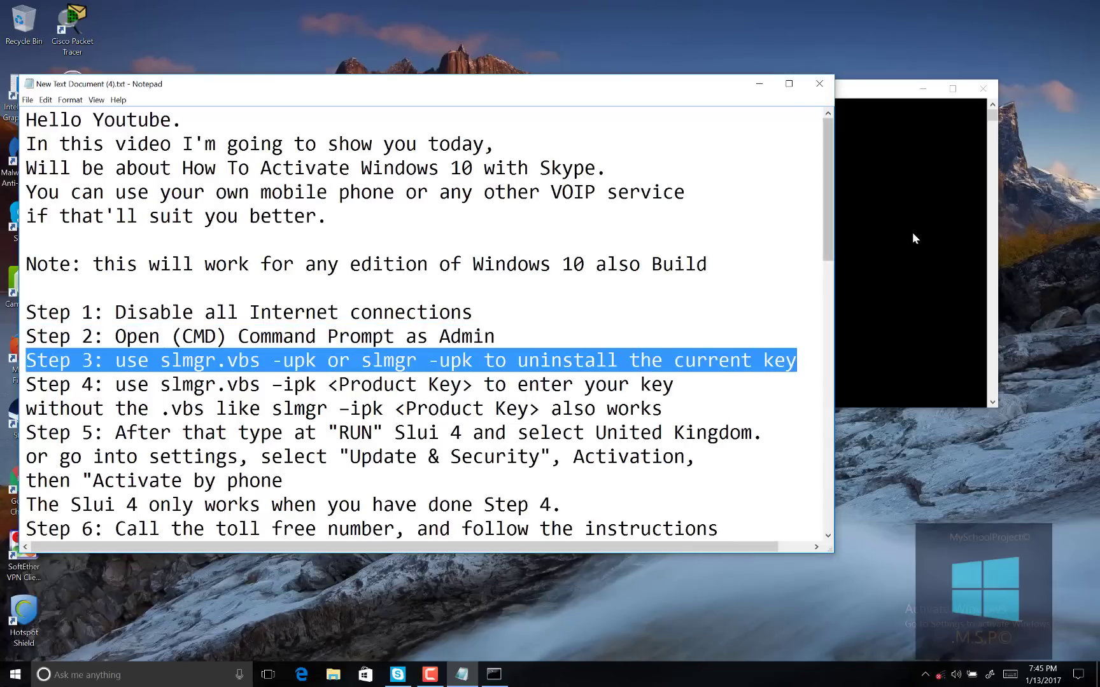
Run slmgr -upk to uninstall the current product key and dismiss the success message
left_click(878, 200)
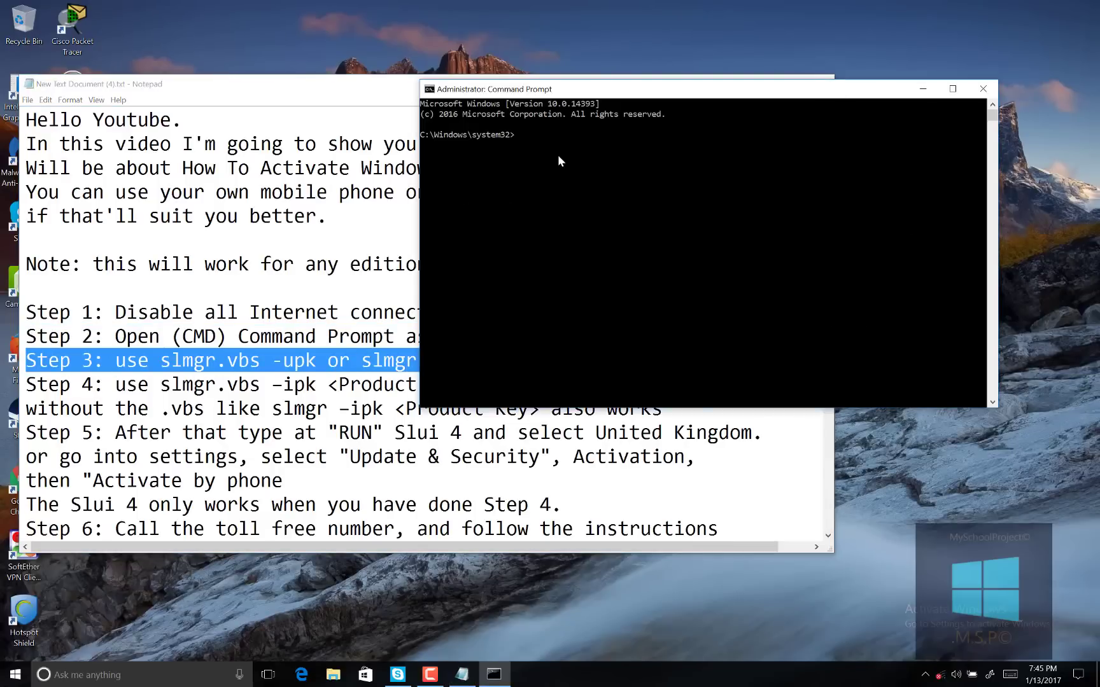
type("slmgr -upk")
key("Return")
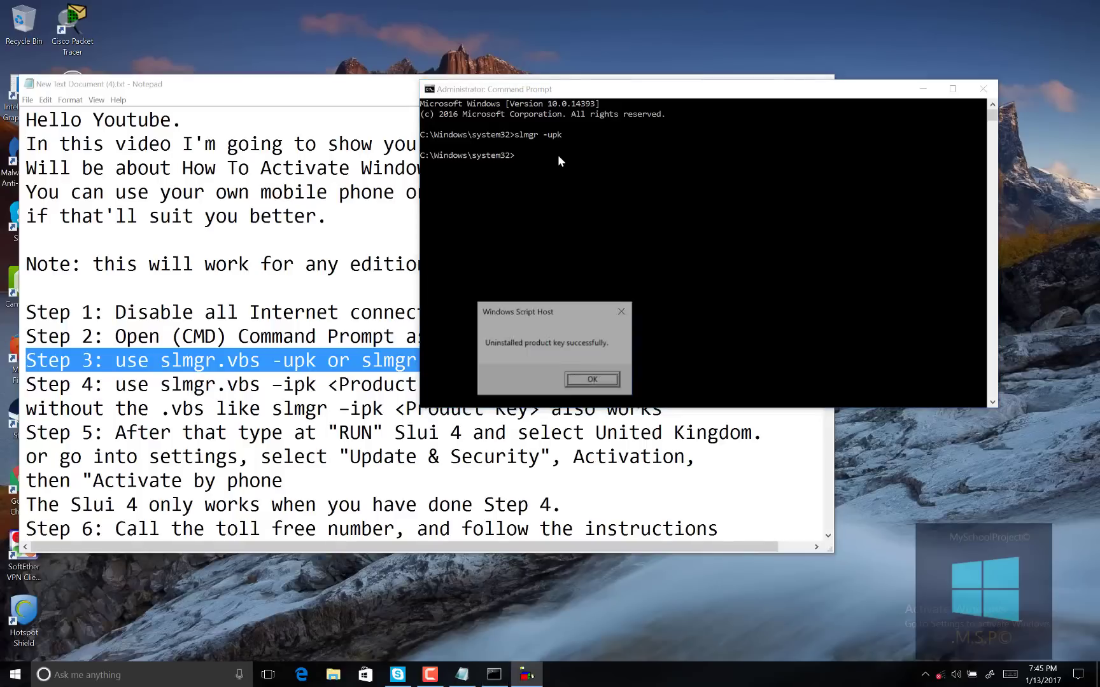
left_click(577, 384)
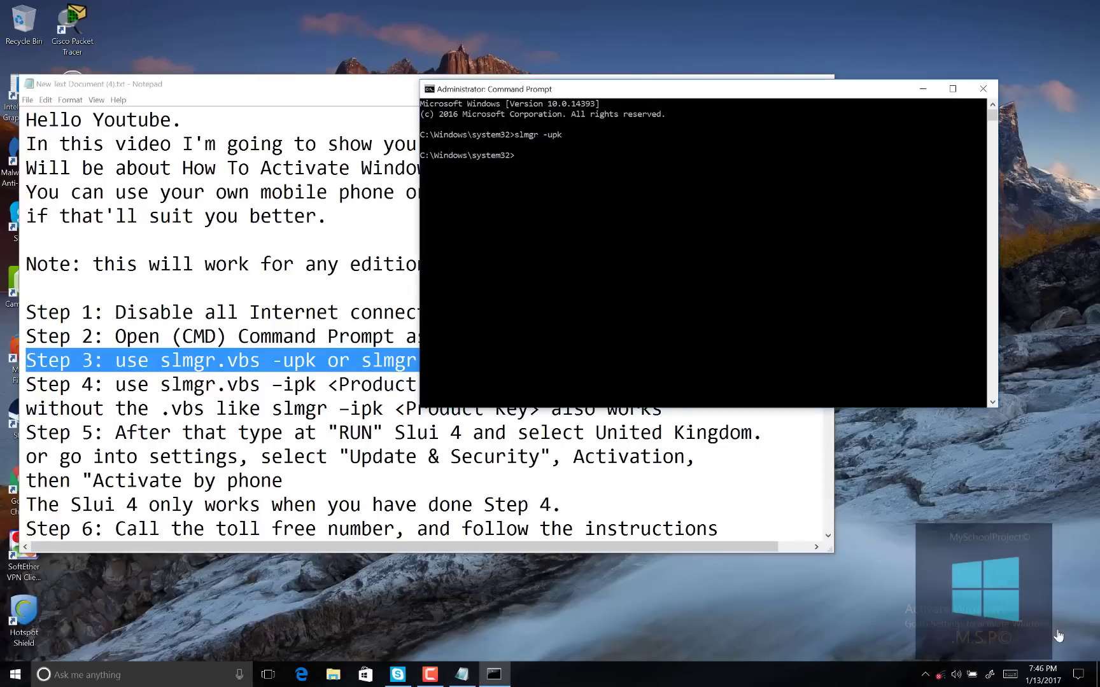
key("alt+Tab")
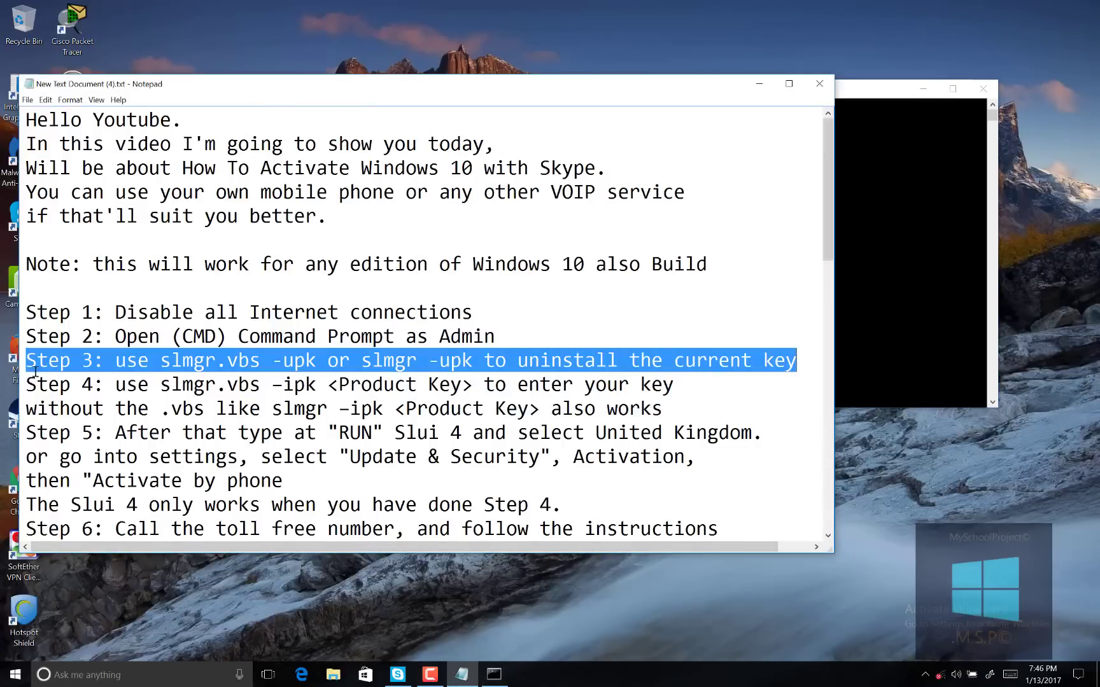
Install a product key with slmgr -ipk per Step 4, then highlight the Step 5 Slui 4 line
left_click_drag(29, 382, 669, 400)
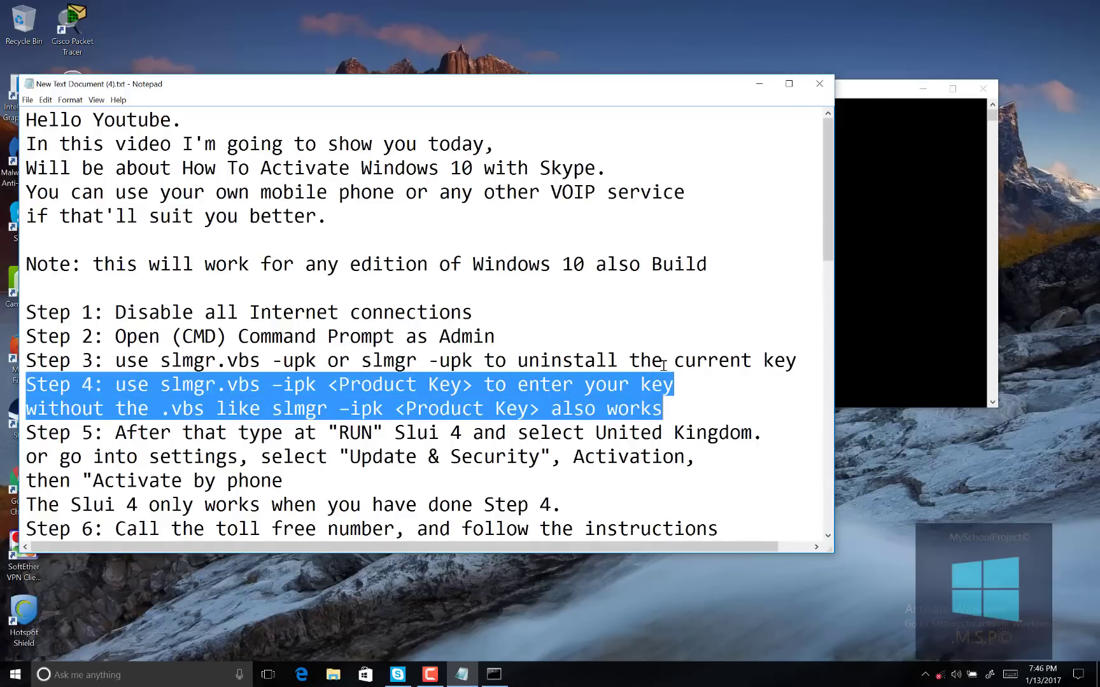
left_click(868, 295)
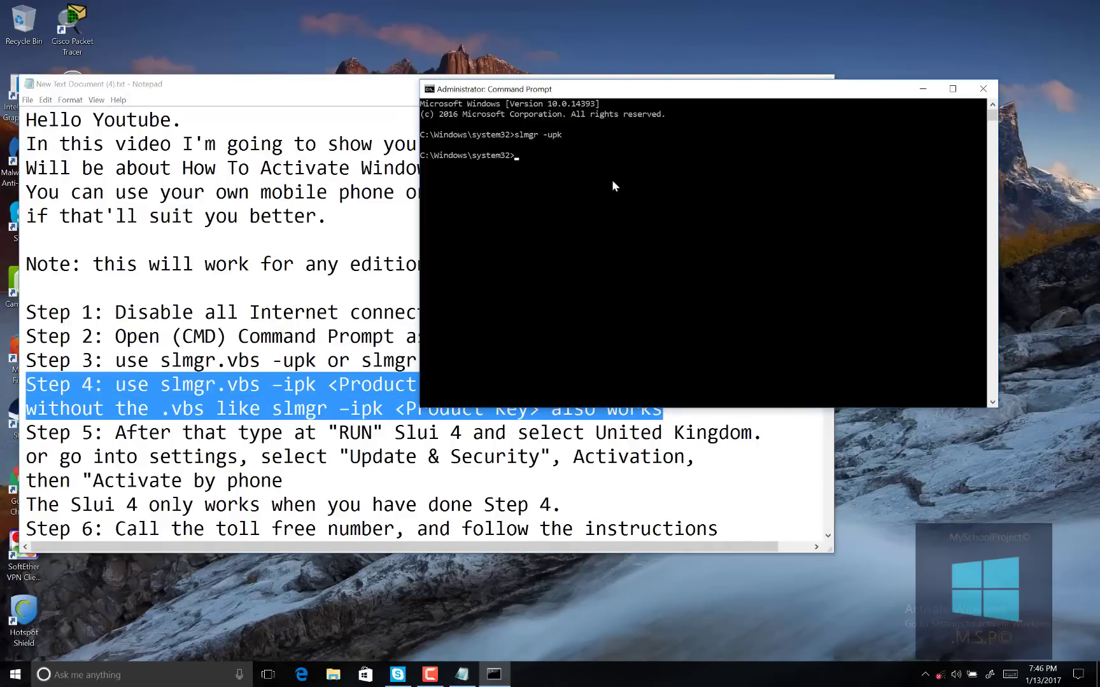
type("slmgr -ipk")
key("Return")
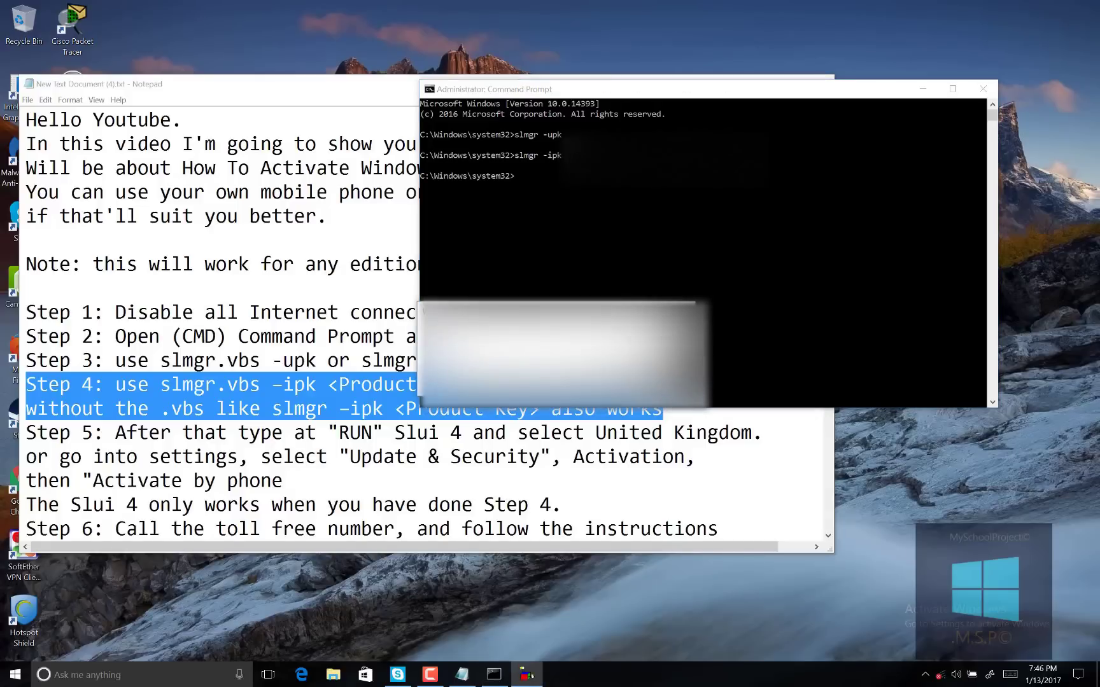
left_click(390, 103)
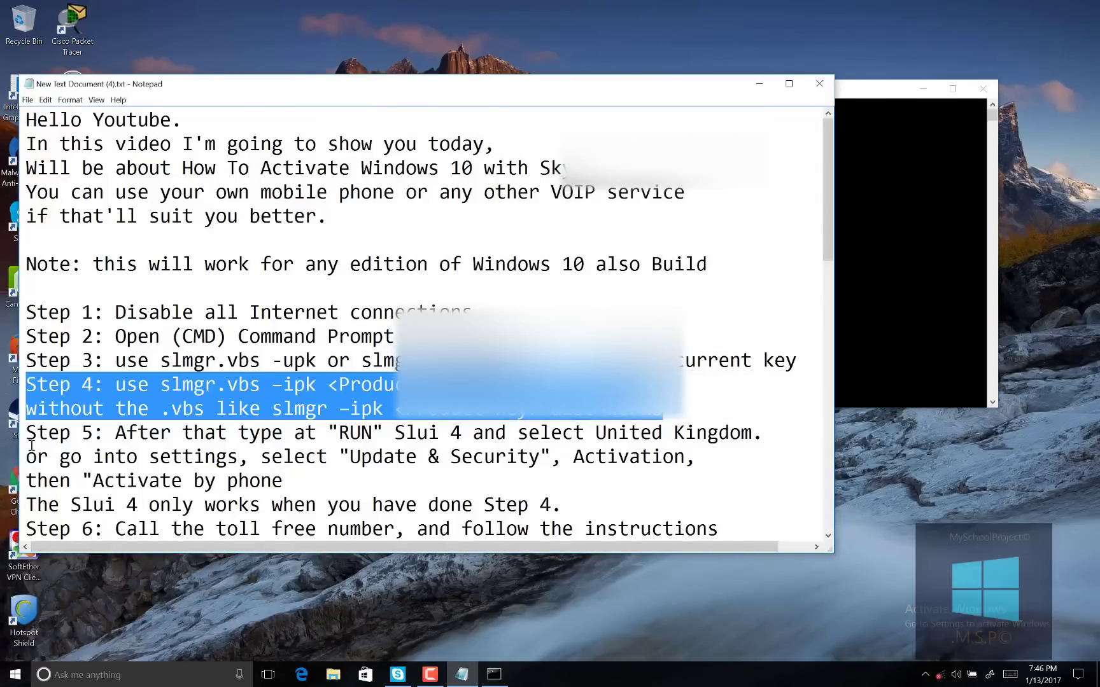
left_click_drag(24, 434, 774, 434)
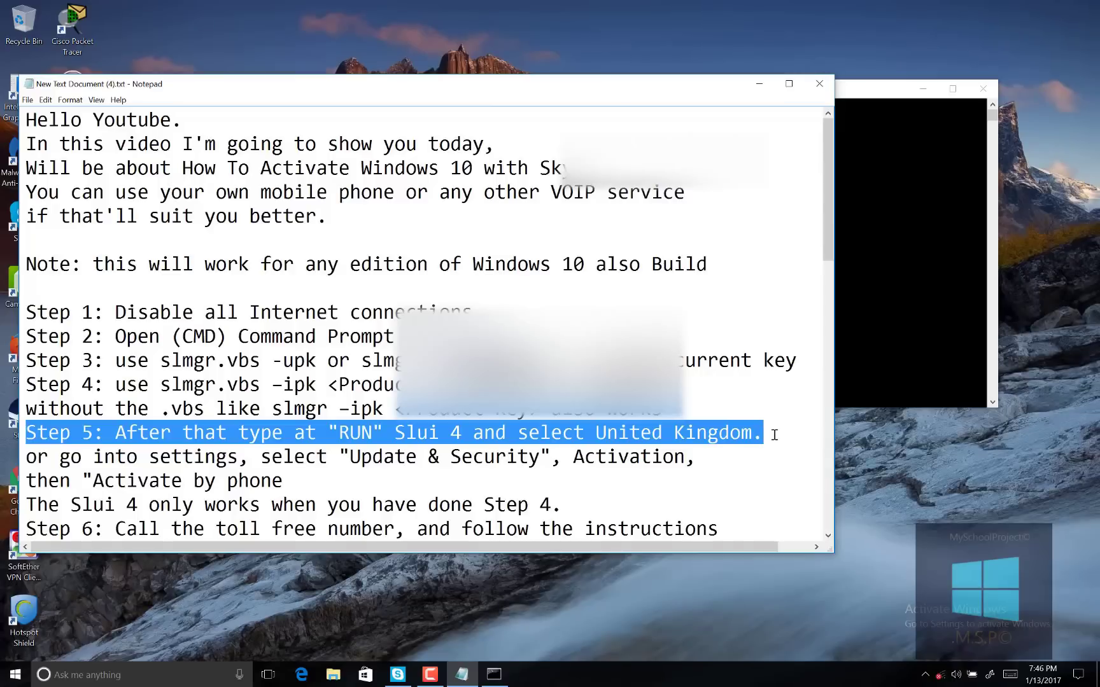
right_click(2, 668)
left_click(54, 623)
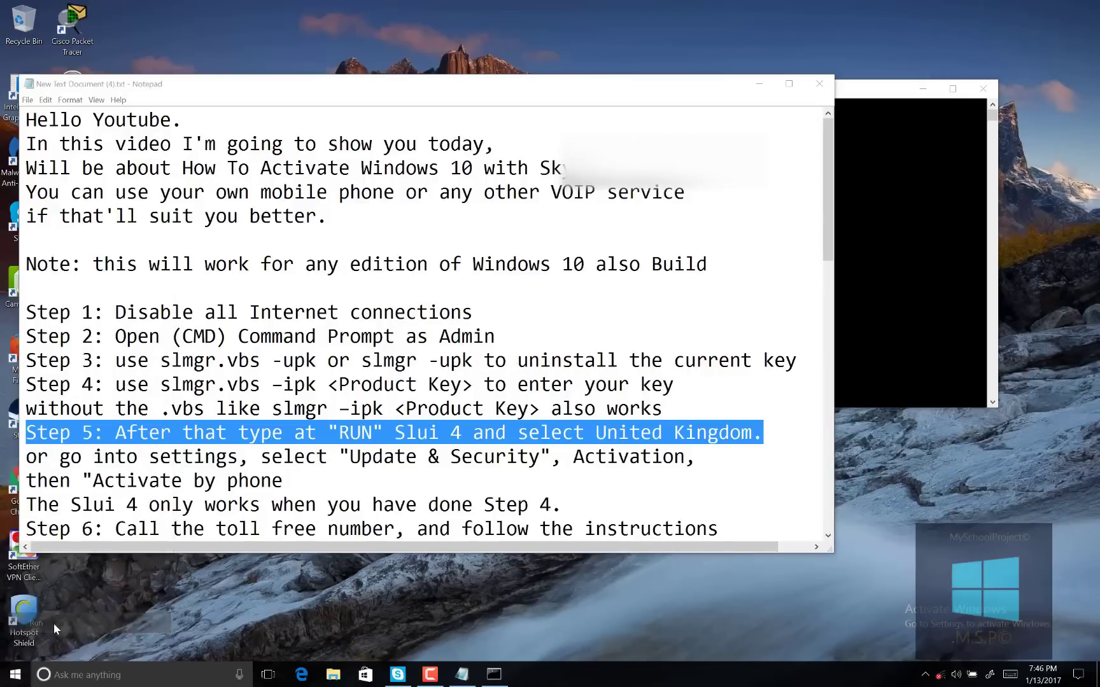
type("s")
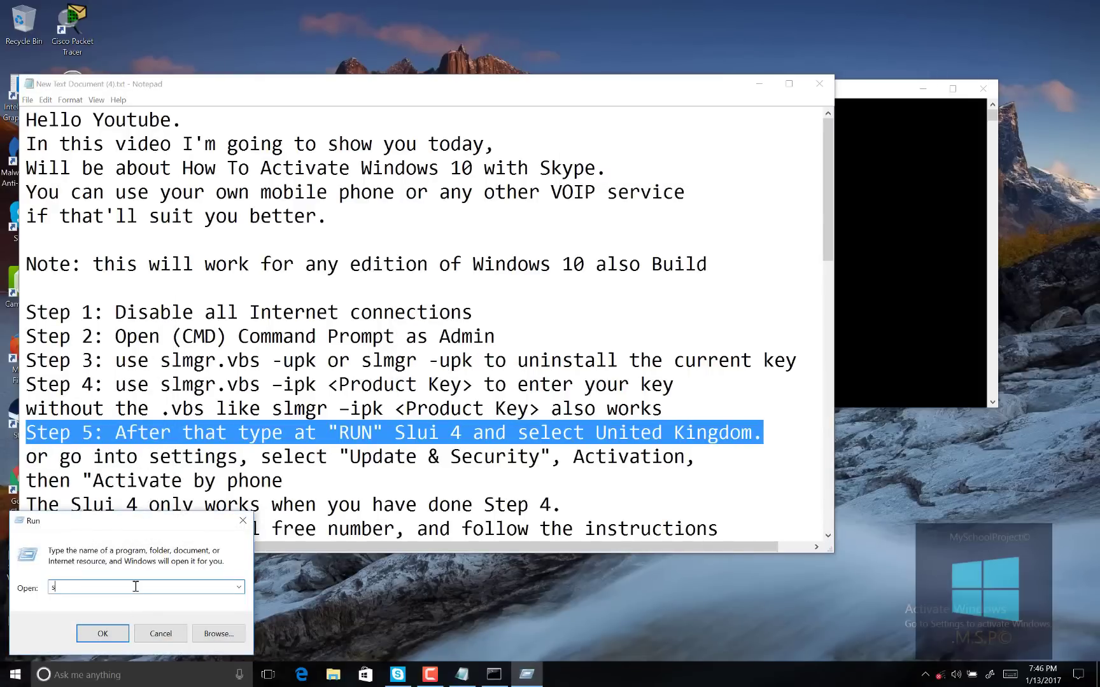
type("lui 4")
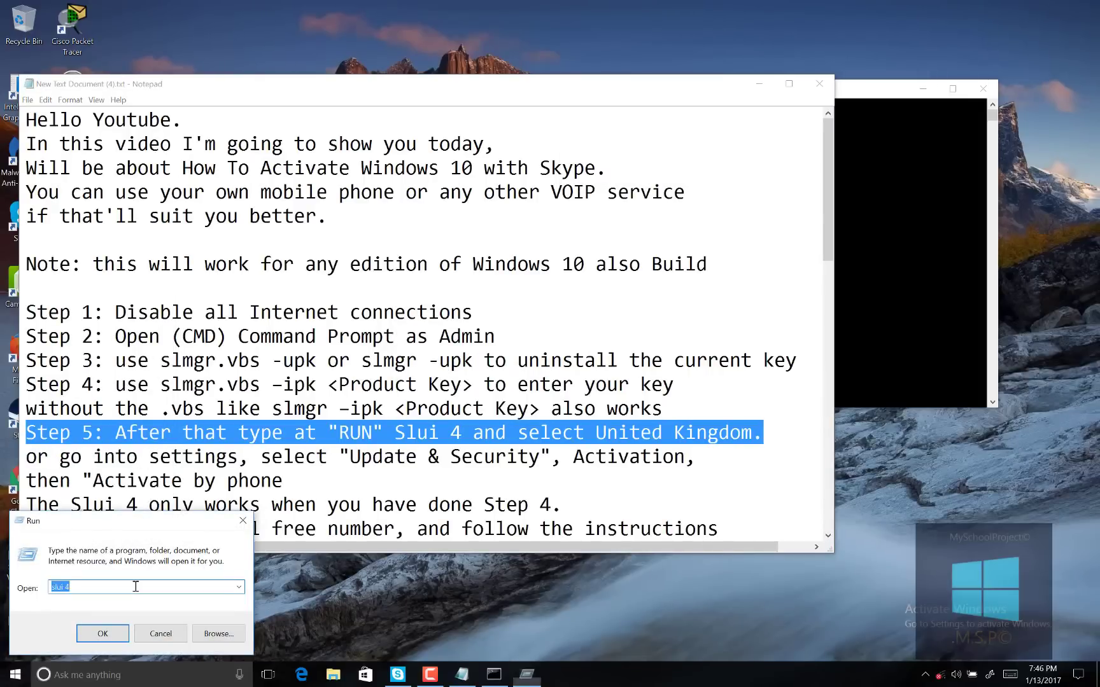
key("Return")
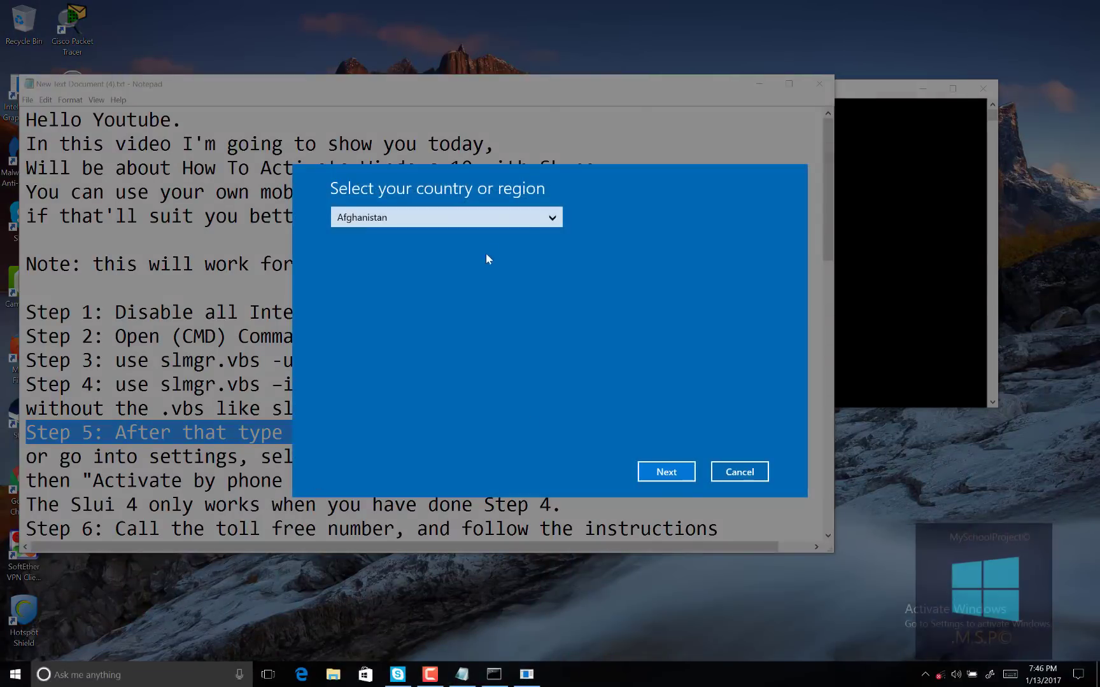
key("alt+Down")
key("u")
key("Down")
key("Down")
key("Down")
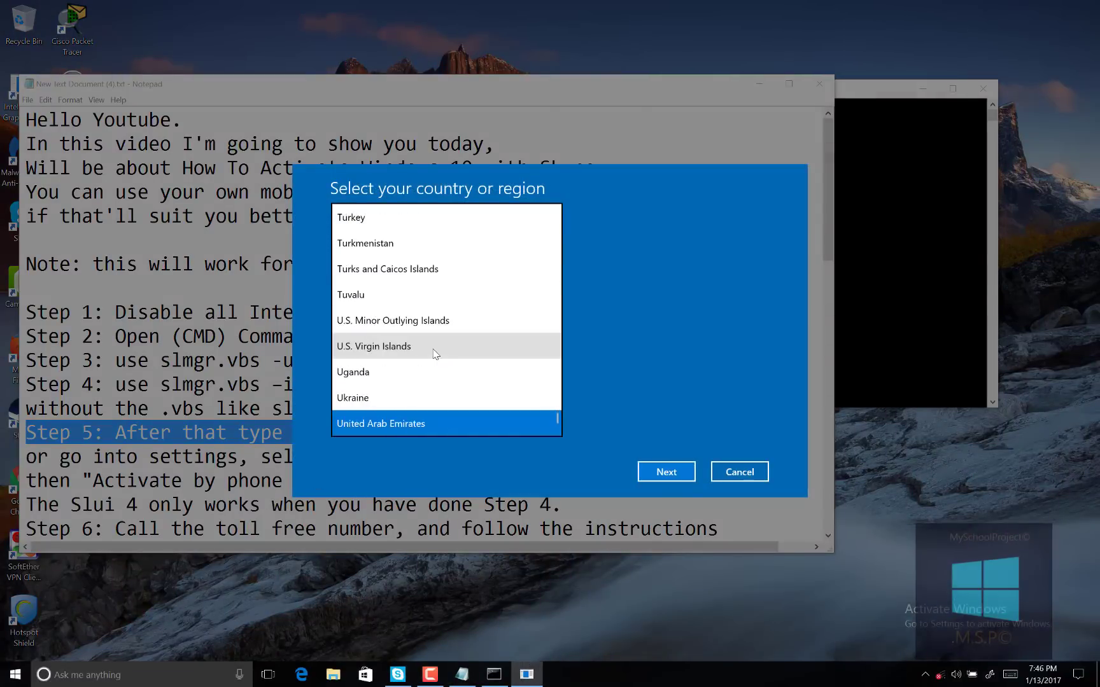
key("Down")
left_click(413, 423)
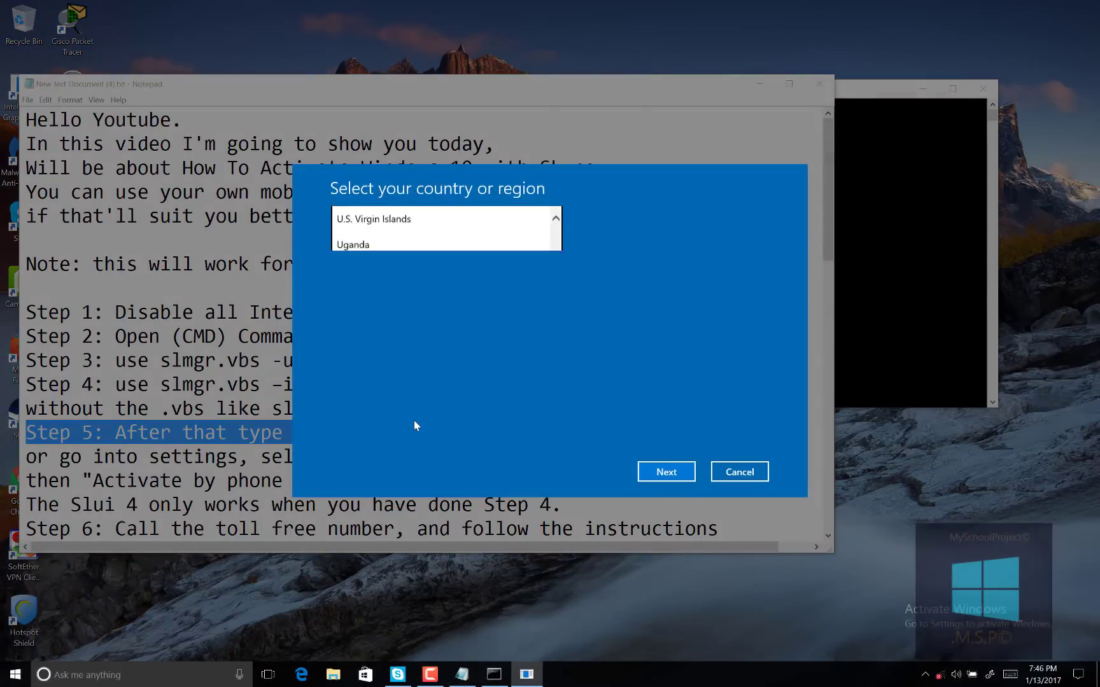
left_click(689, 473)
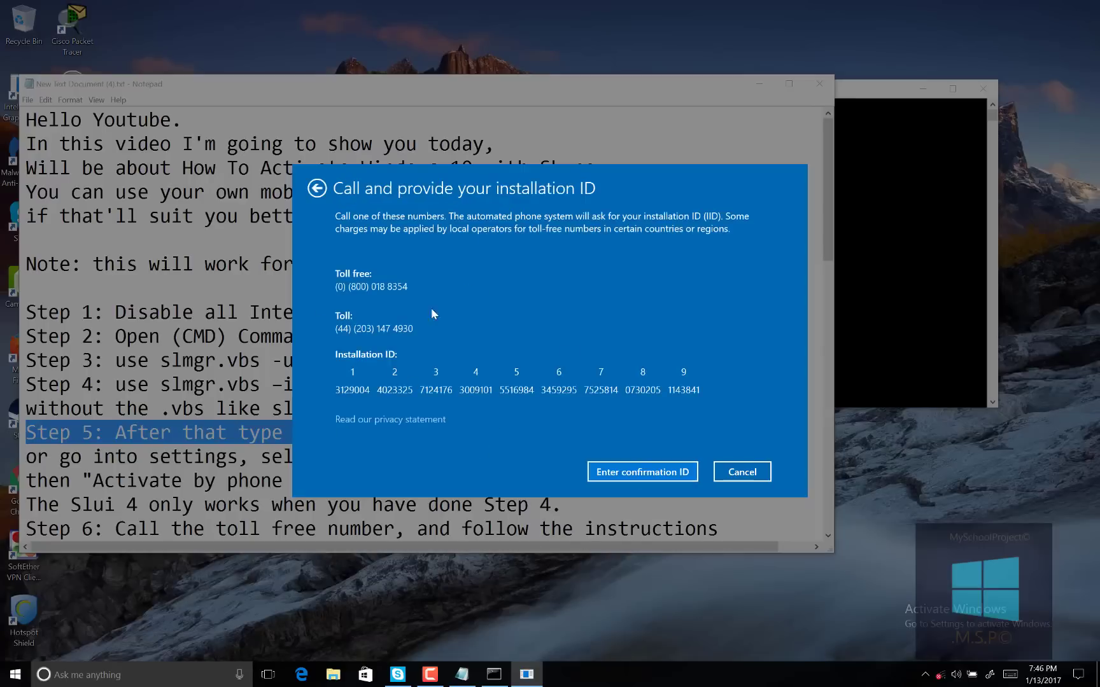
left_click(743, 475)
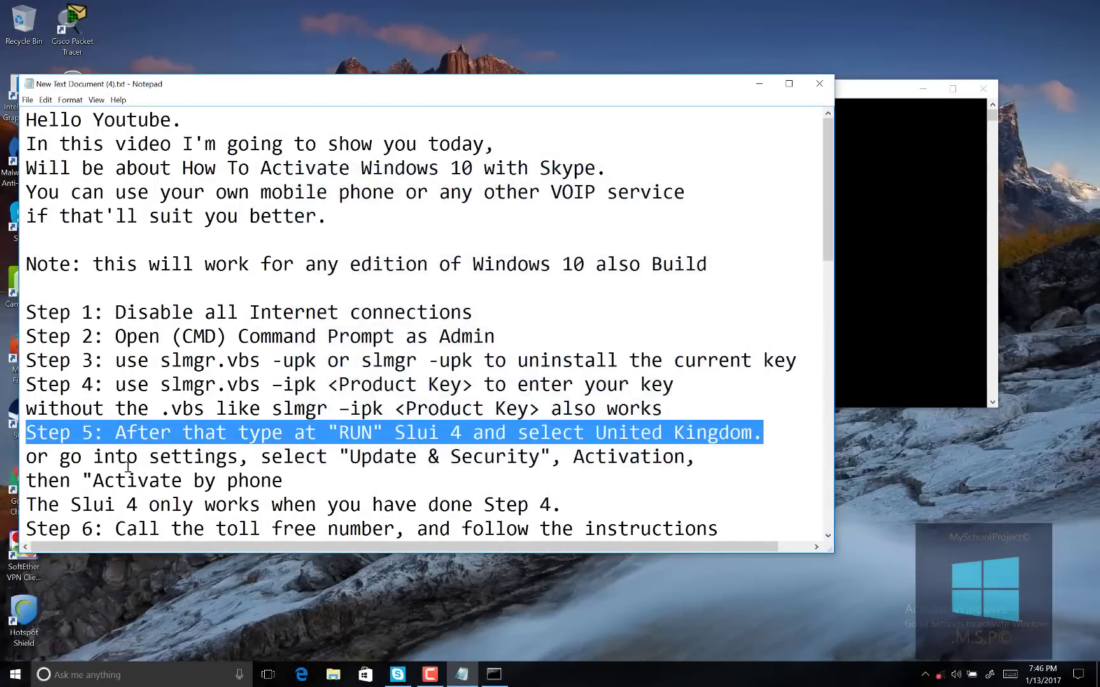
Highlight the Settings alternative and open Update & security > Activation, showing error 0x80072EE7
left_click_drag(29, 456, 807, 486)
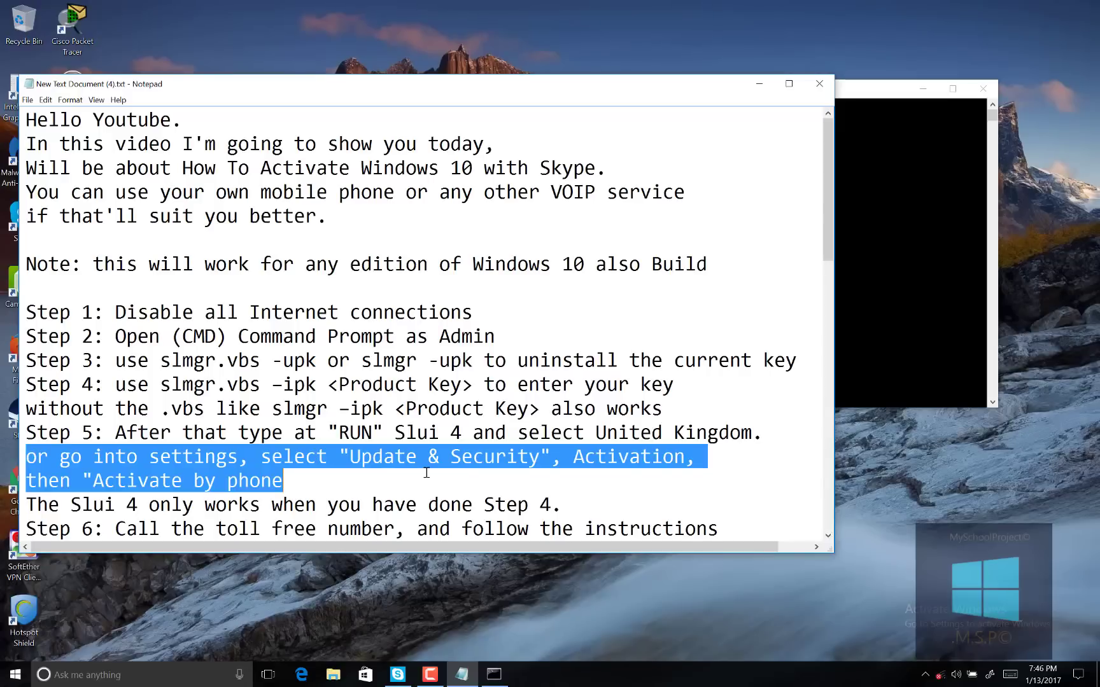
left_click(15, 675)
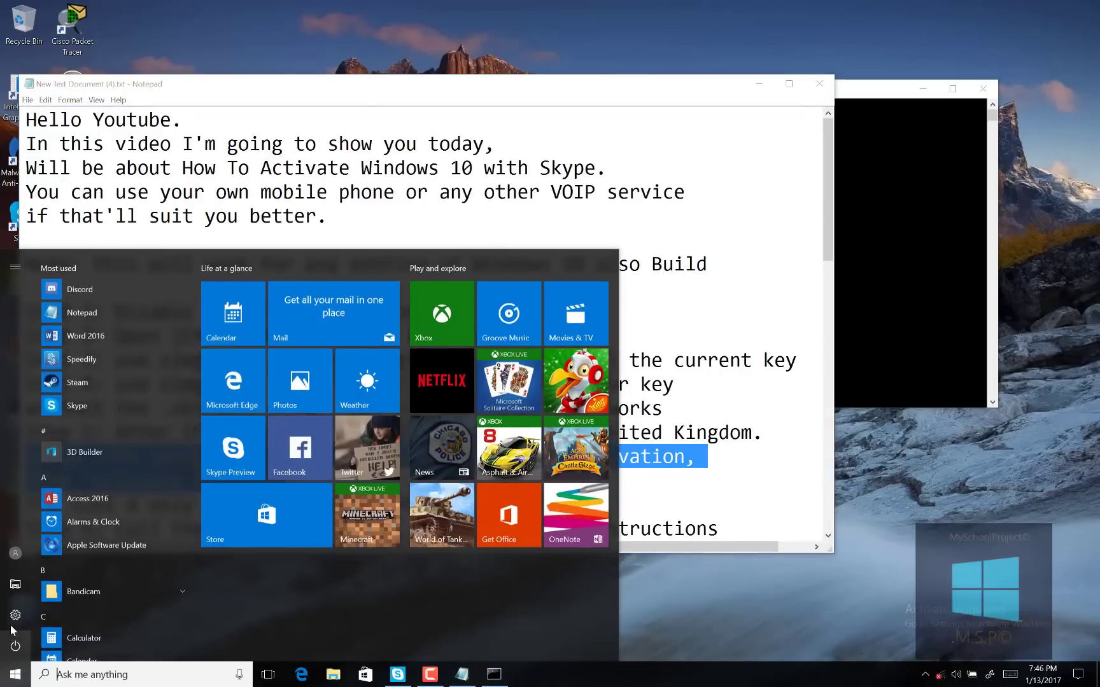
left_click(15, 615)
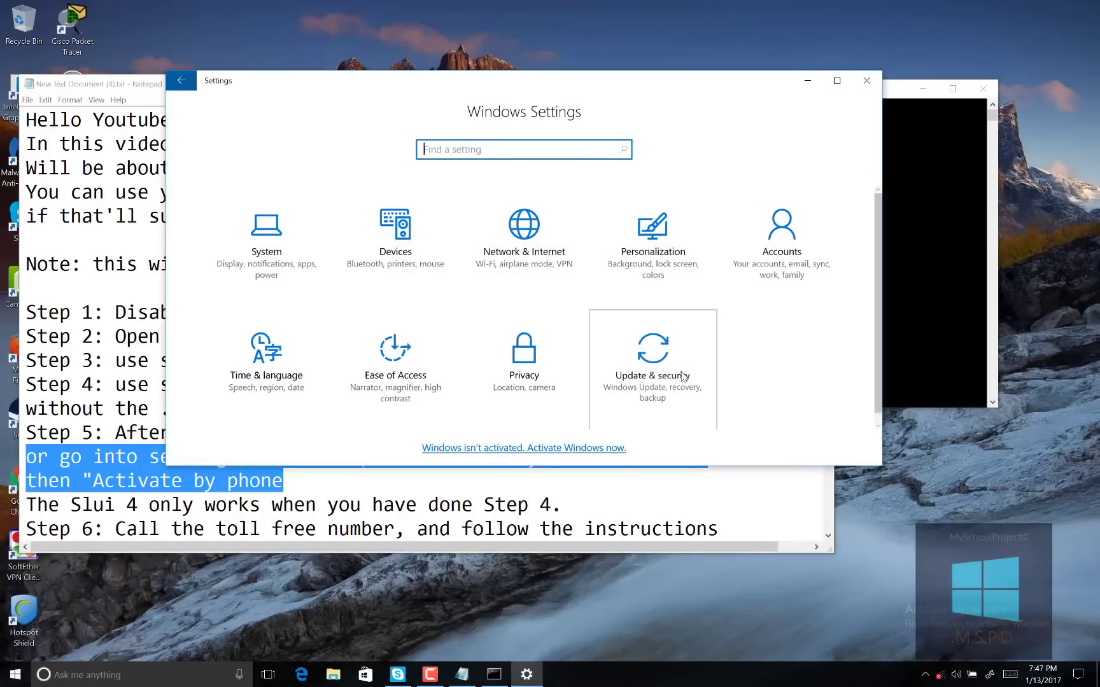
left_click(686, 376)
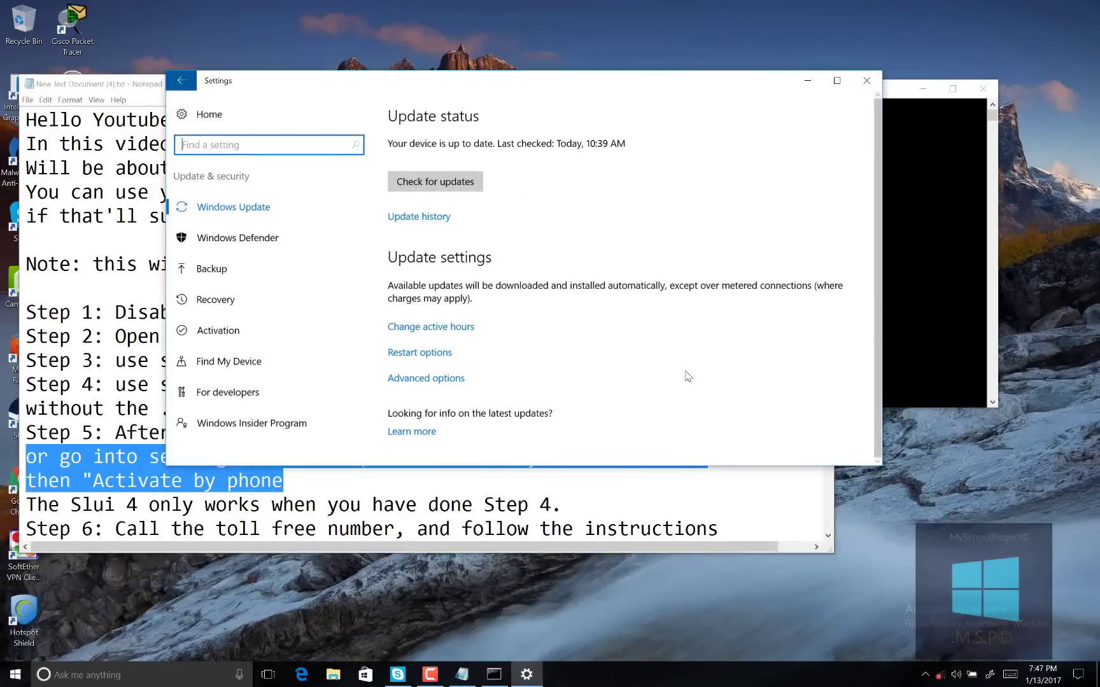
left_click(268, 330)
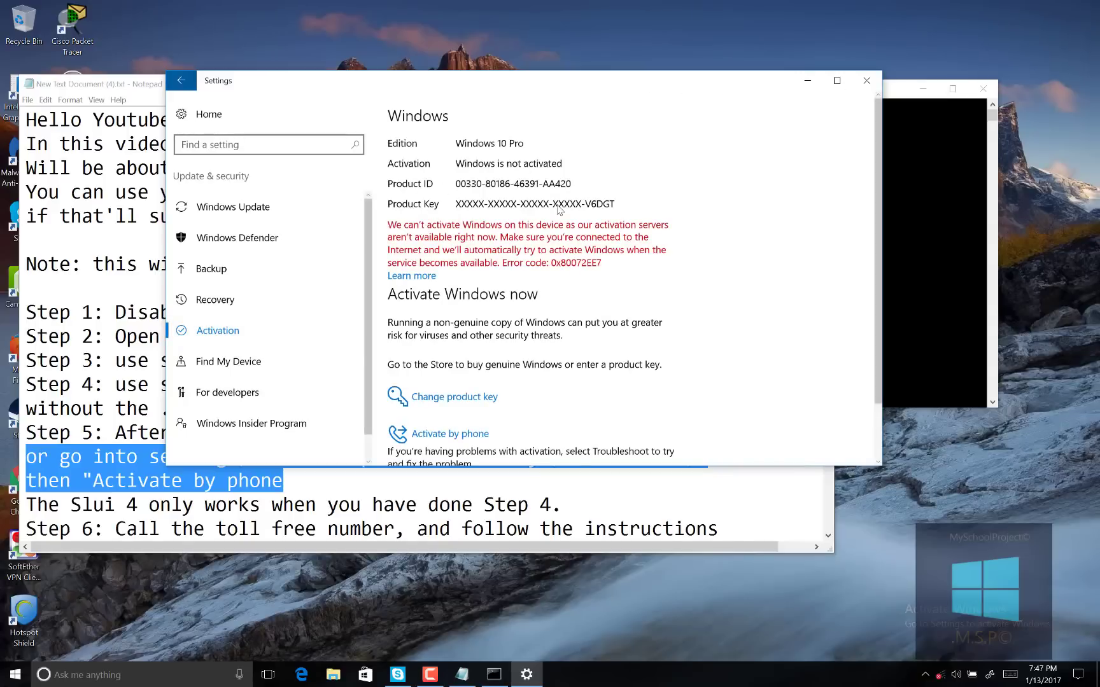
scroll(559, 229, "down", 2)
scroll(559, 289, "up", 2)
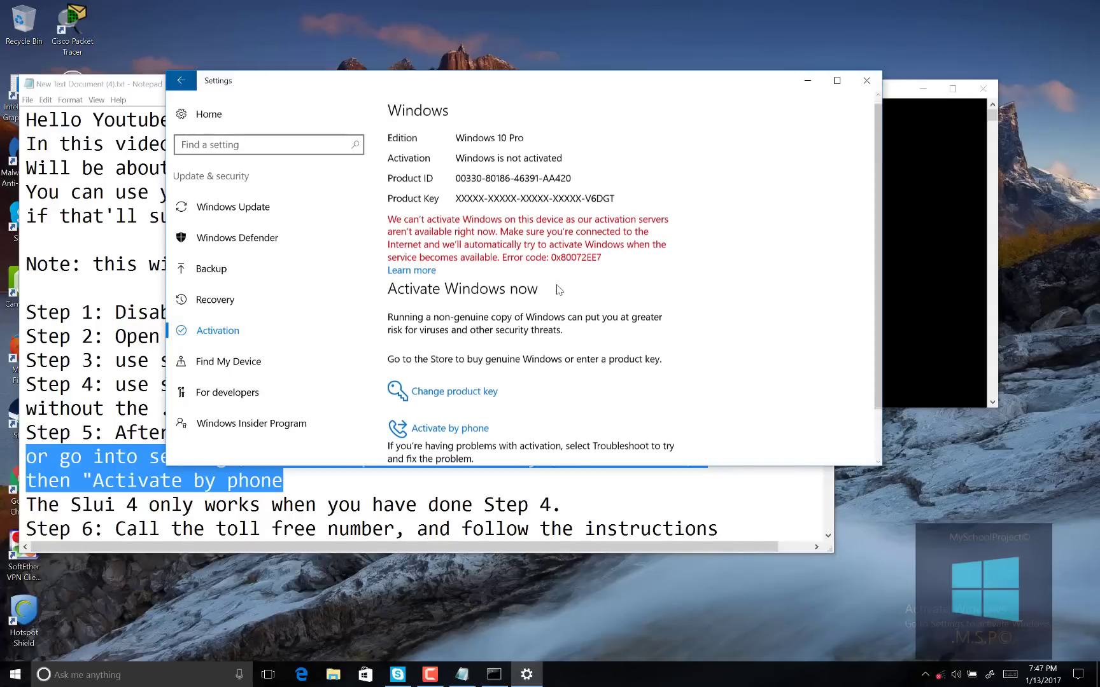
scroll(559, 290, "down", 2)
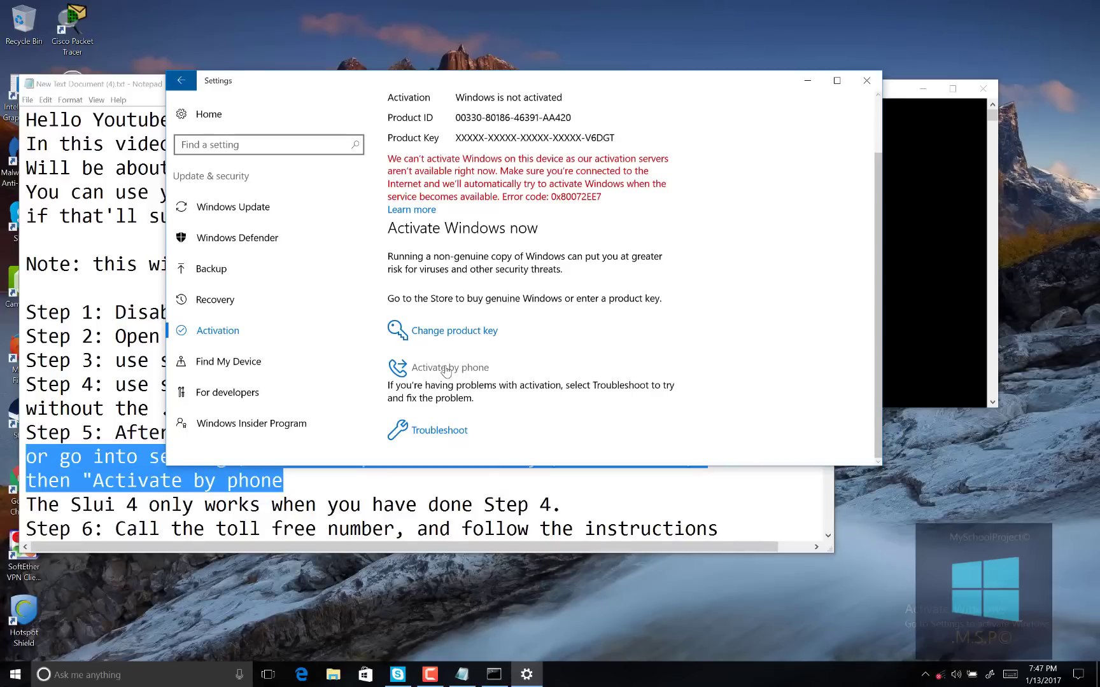
Activate by phone with United Kingdom selected to reach the installation ID page, and minimize the console
left_click(445, 373)
left_click(413, 153)
scroll(489, 331, "down", 2)
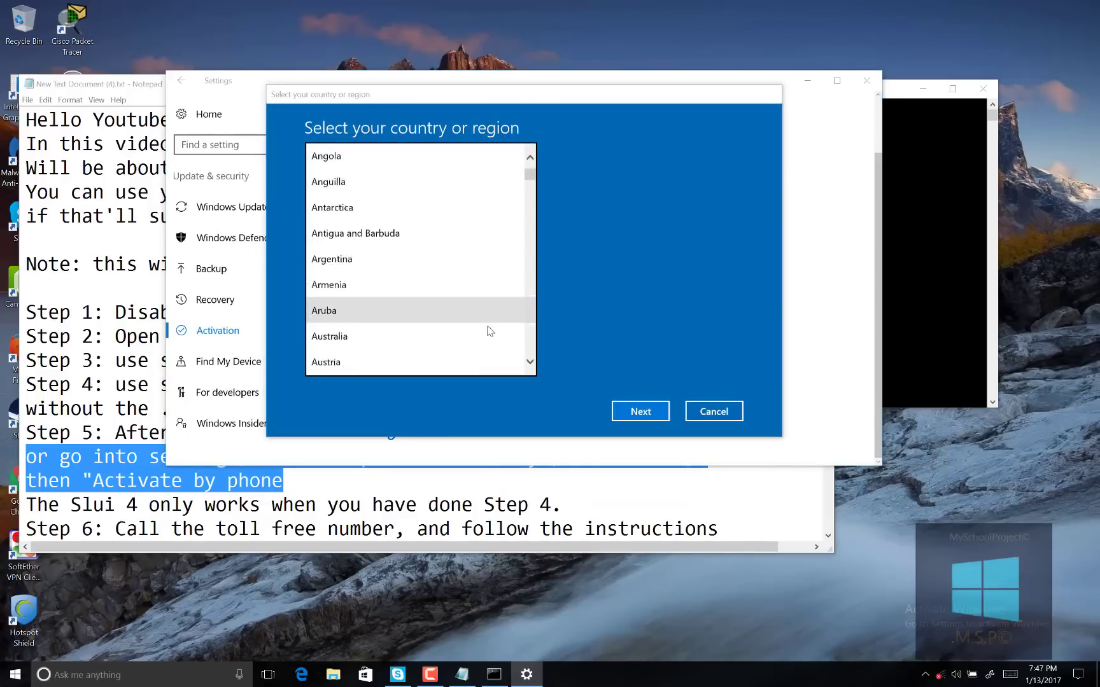
scroll(489, 331, "down", 15)
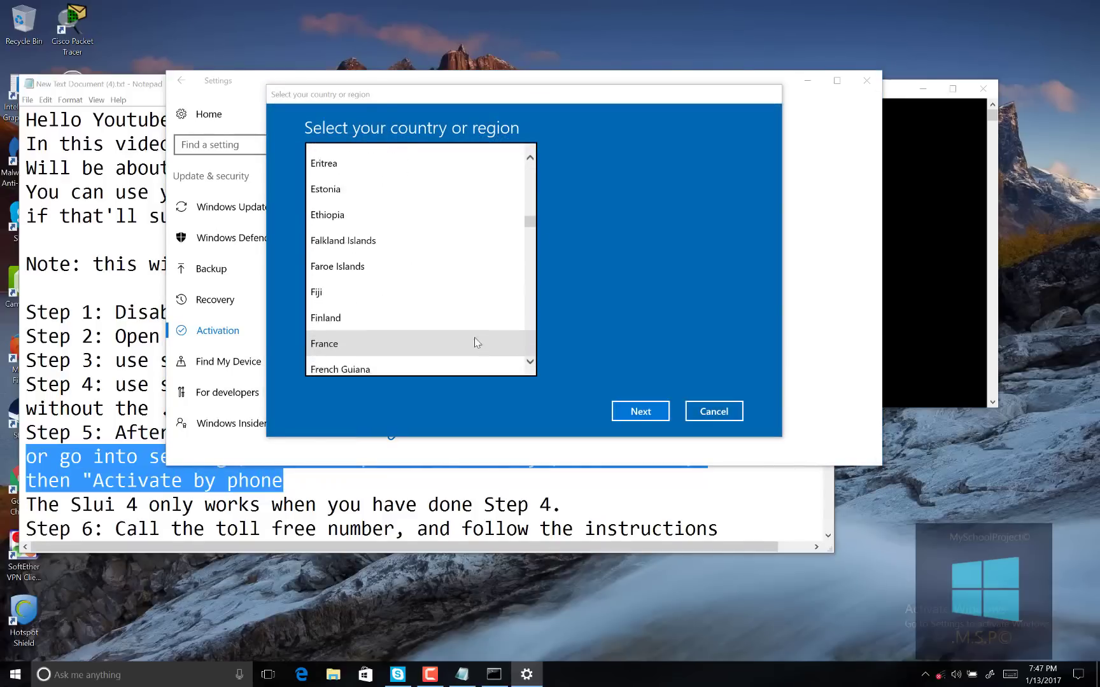
scroll(471, 344, "down", 17)
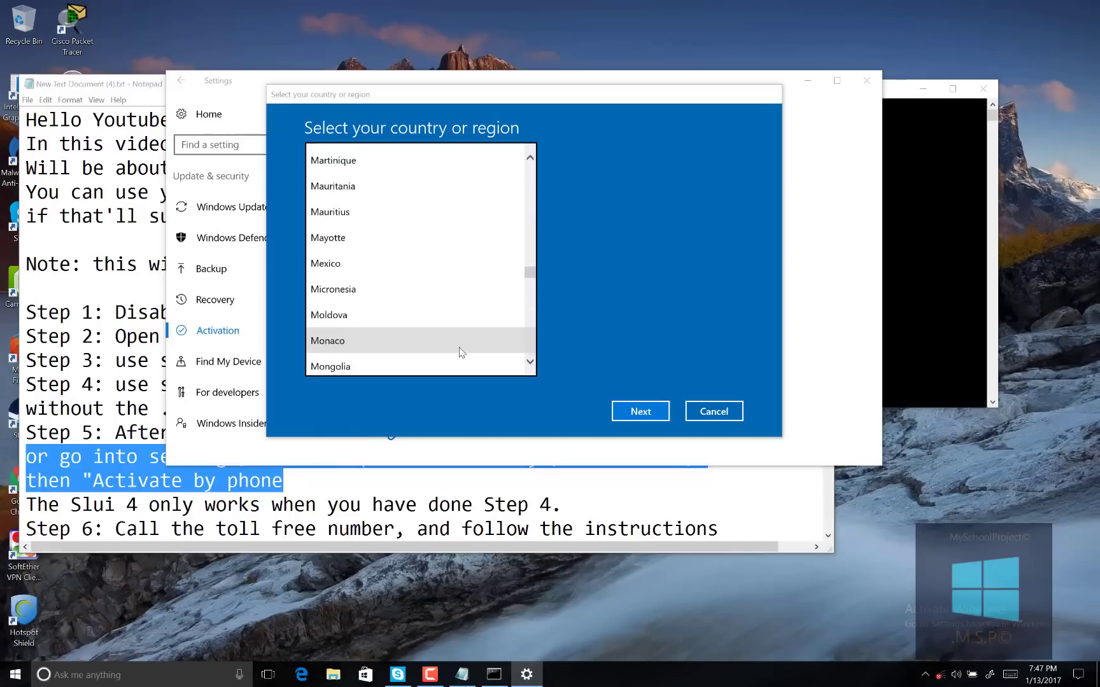
scroll(462, 350, "down", 18)
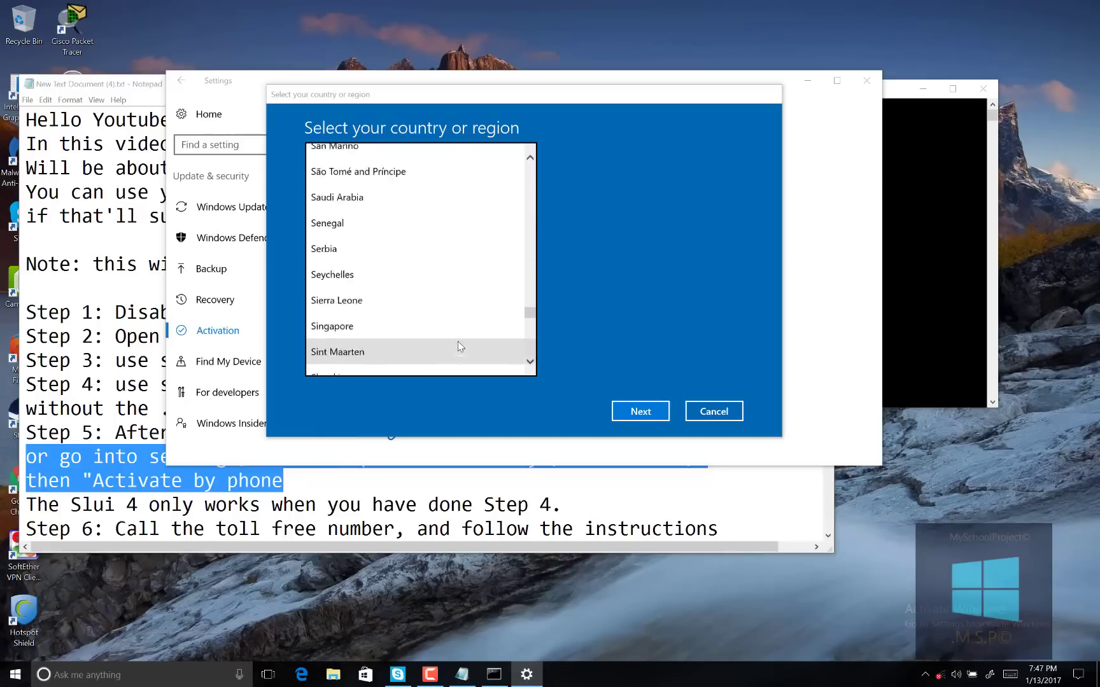
scroll(459, 347, "down", 18)
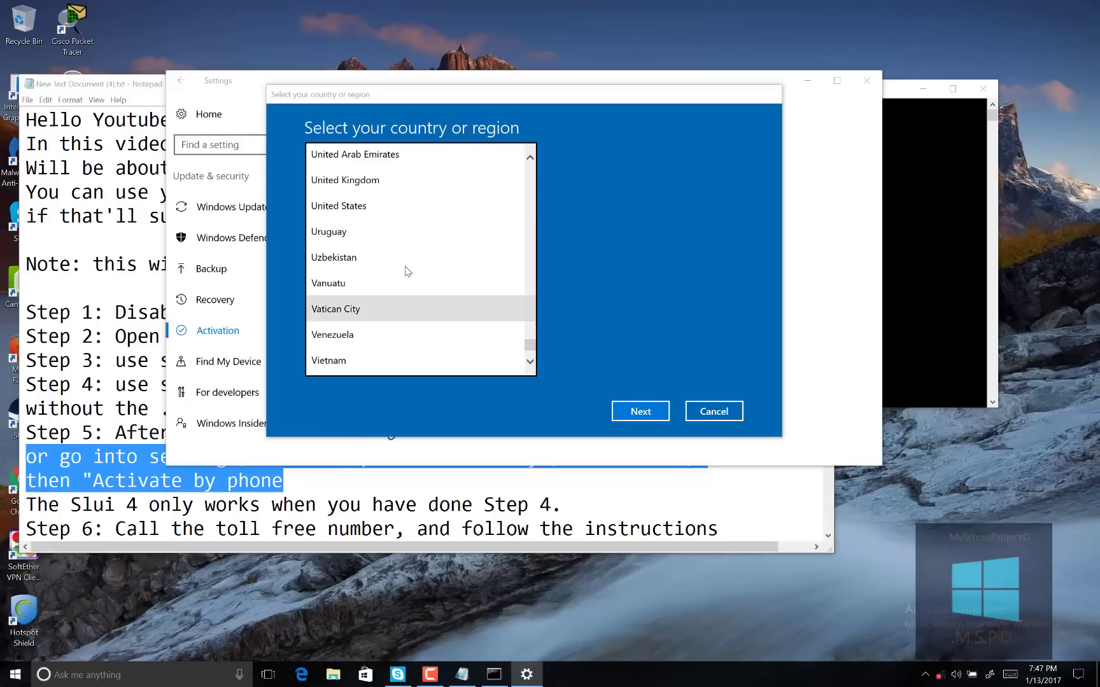
left_click(380, 185)
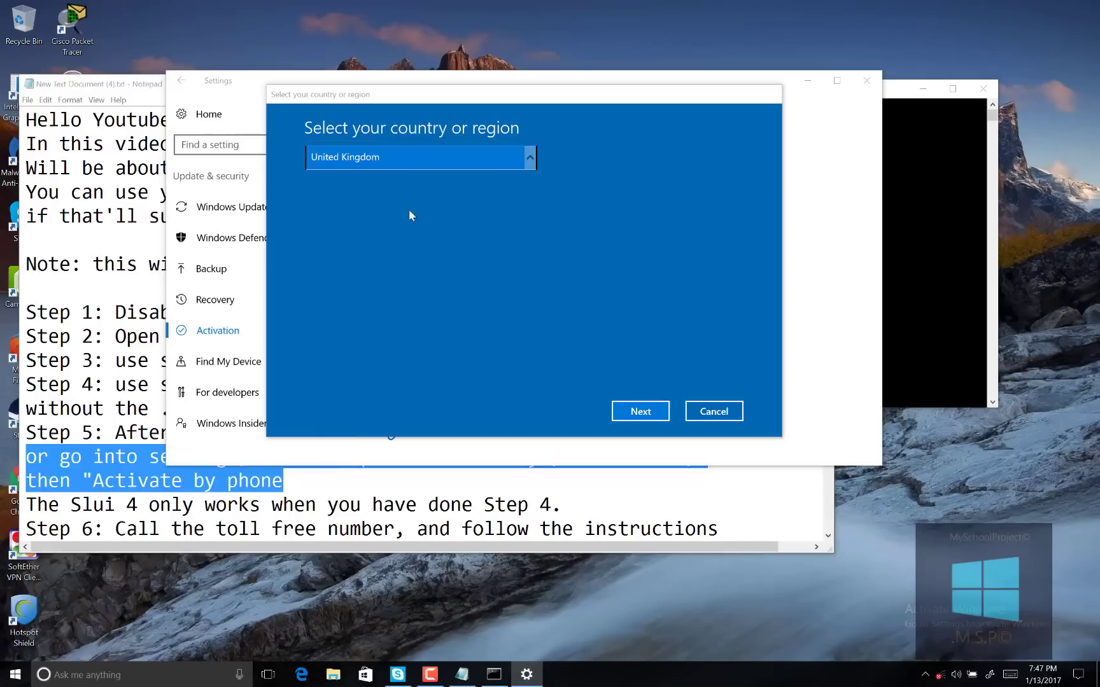
left_click(639, 412)
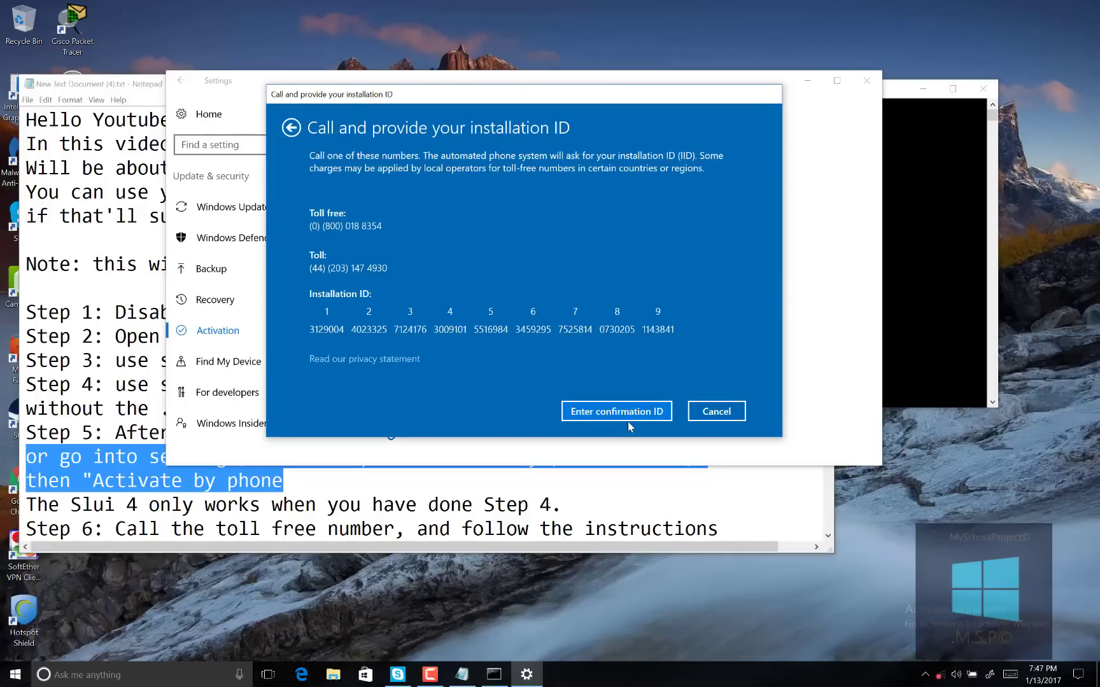
left_click(923, 89)
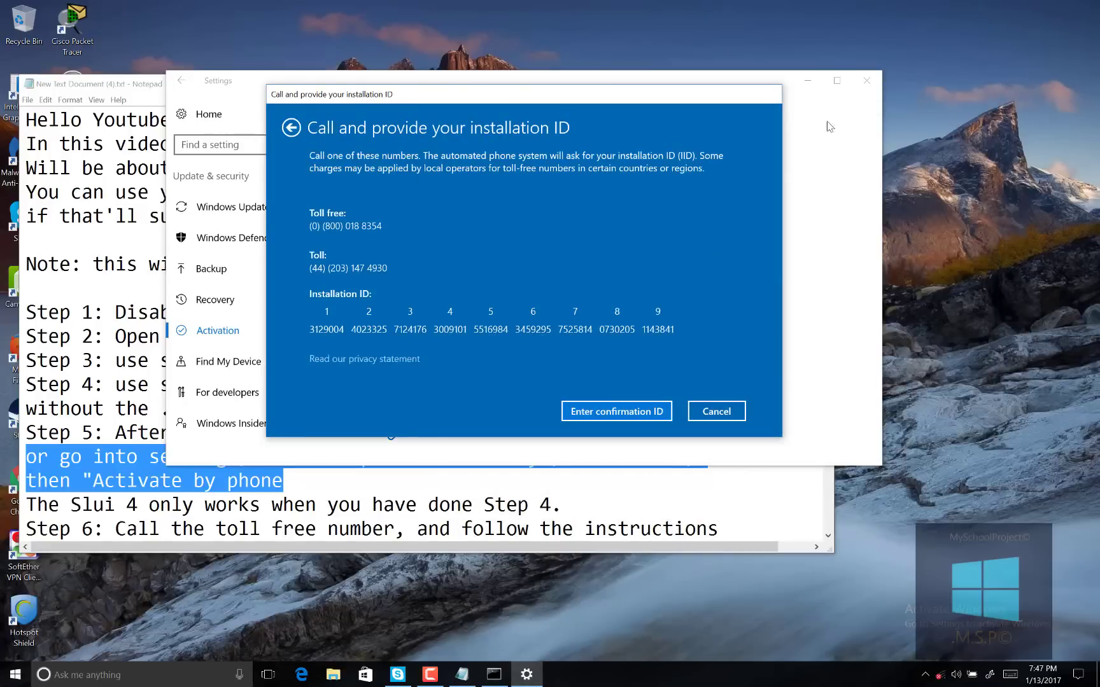
right_click(530, 678)
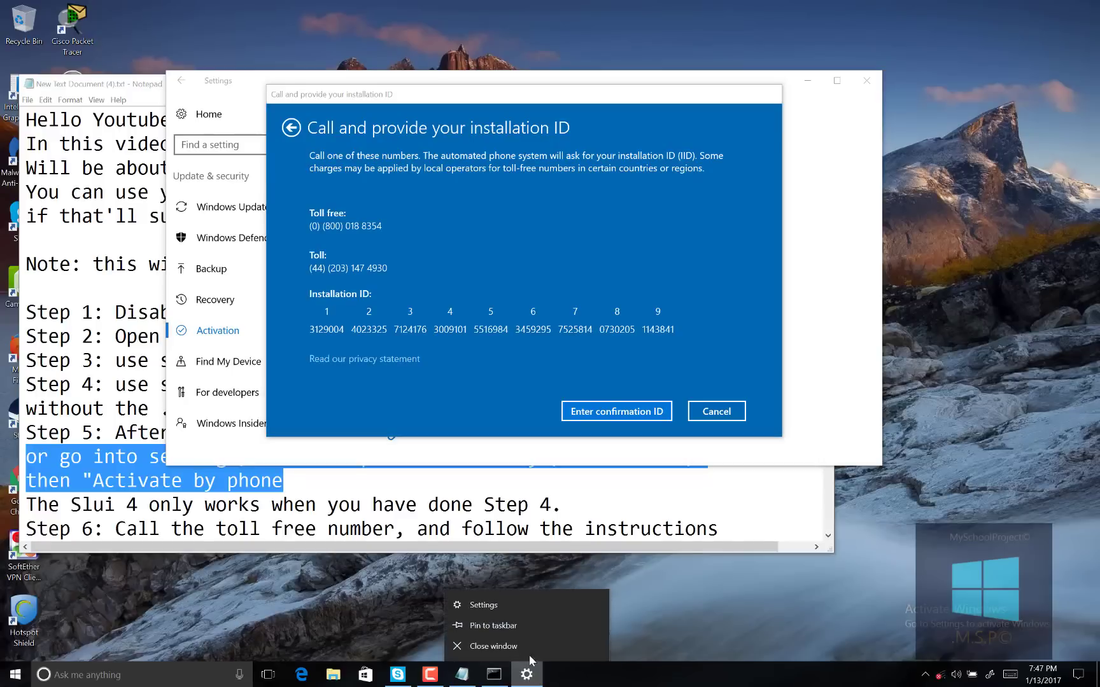
Close Settings, then highlight the Slui 4 line and the Step 6 call-and-reconnect lines
left_click(530, 647)
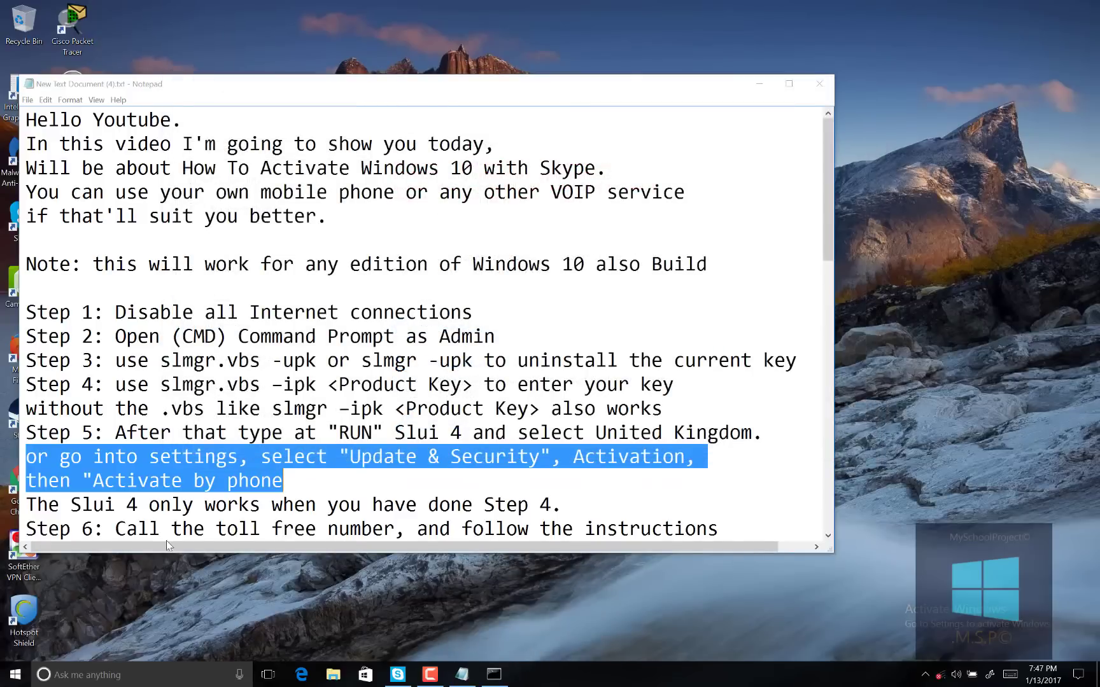
left_click_drag(27, 504, 565, 499)
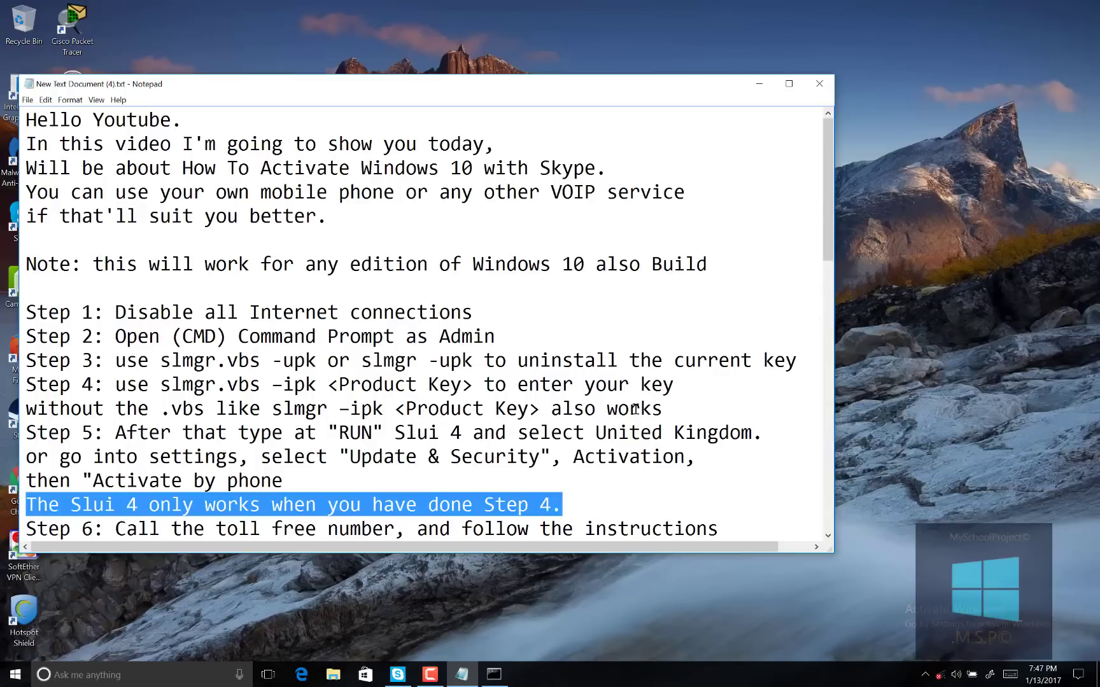
scroll(637, 406, "down", 1)
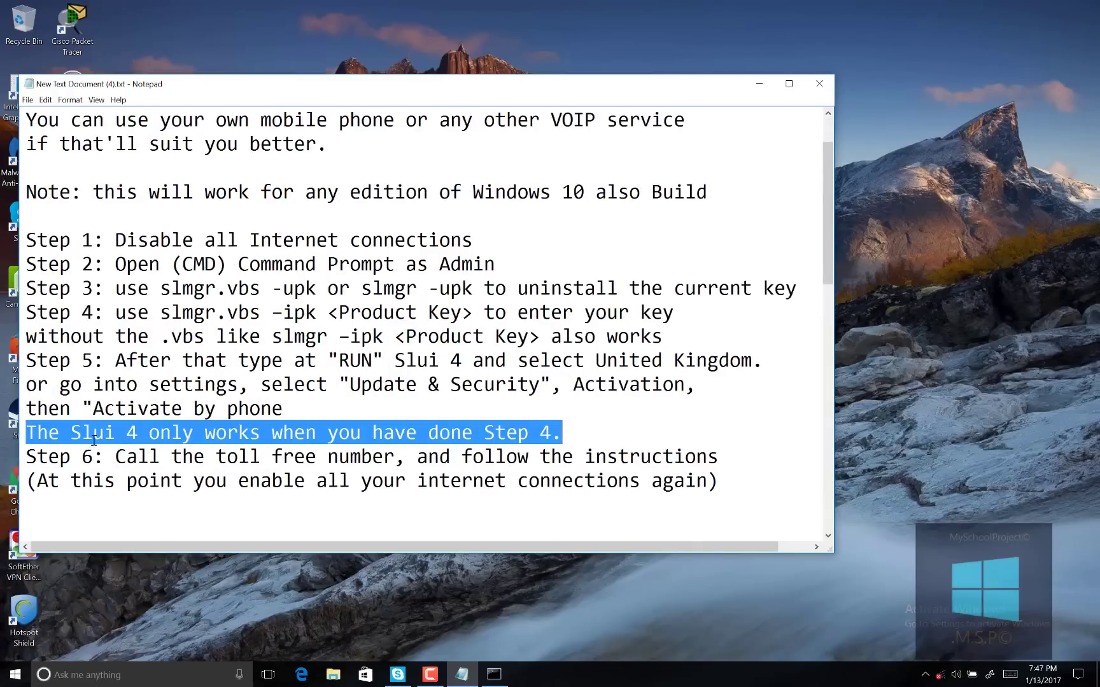
left_click(28, 455)
left_click_drag(27, 455, 730, 479)
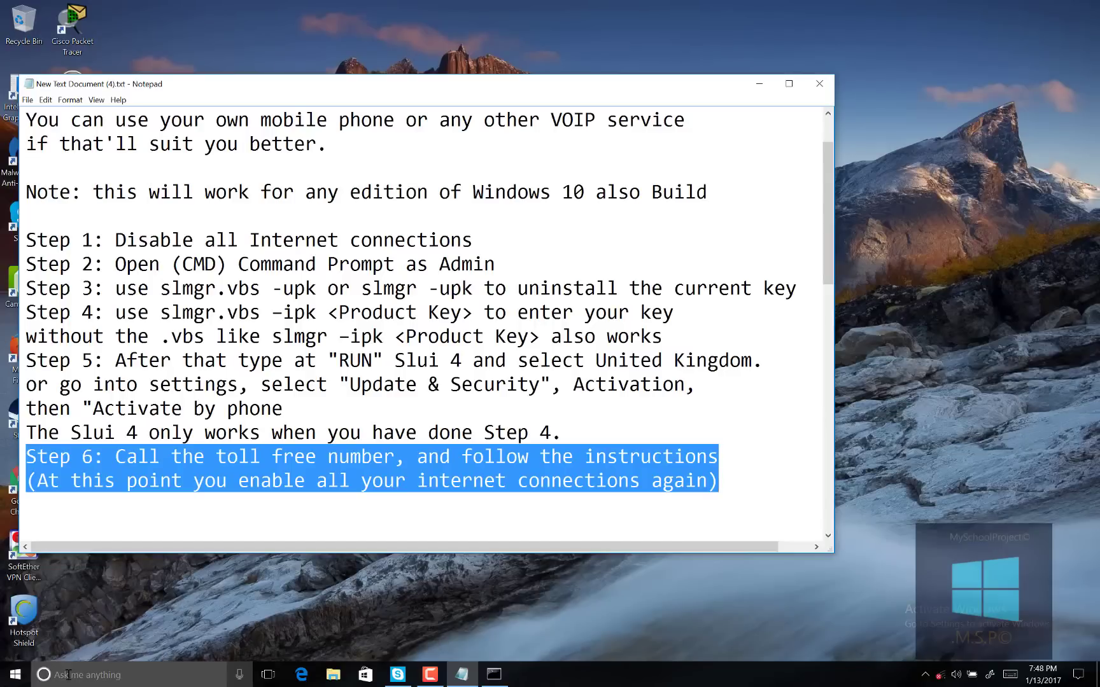
key("ctrl+z")
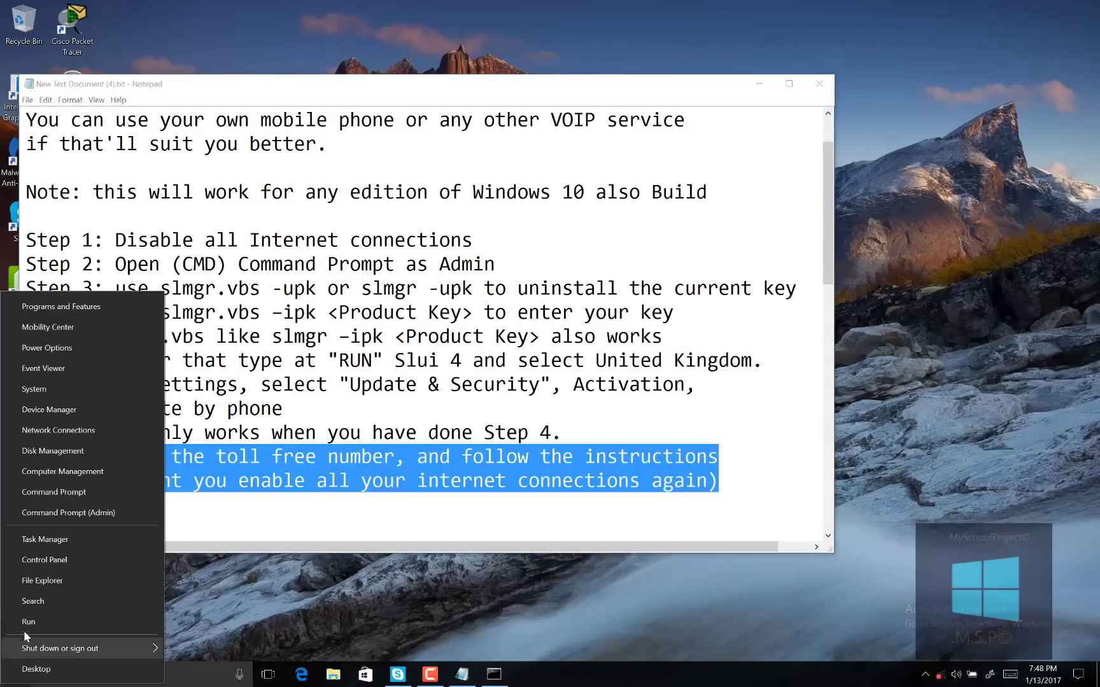
Rerun Slui 4, choose United Kingdom to reach the installation ID page, then bring Notepad forward
left_click(25, 626)
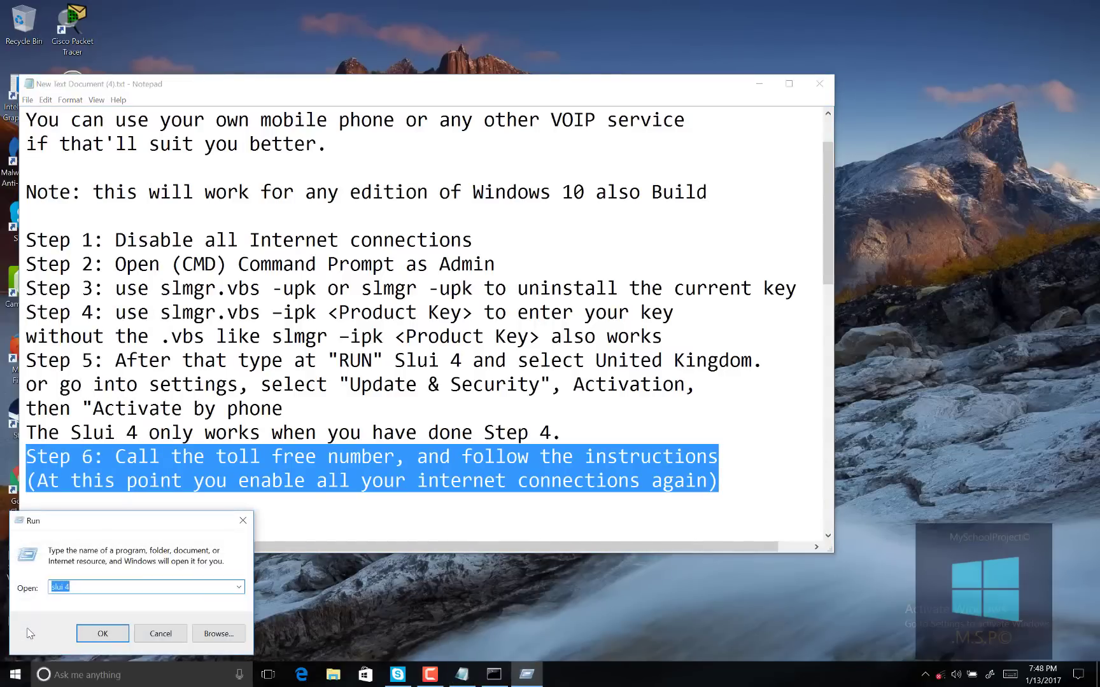
key("Escape")
left_click(453, 219)
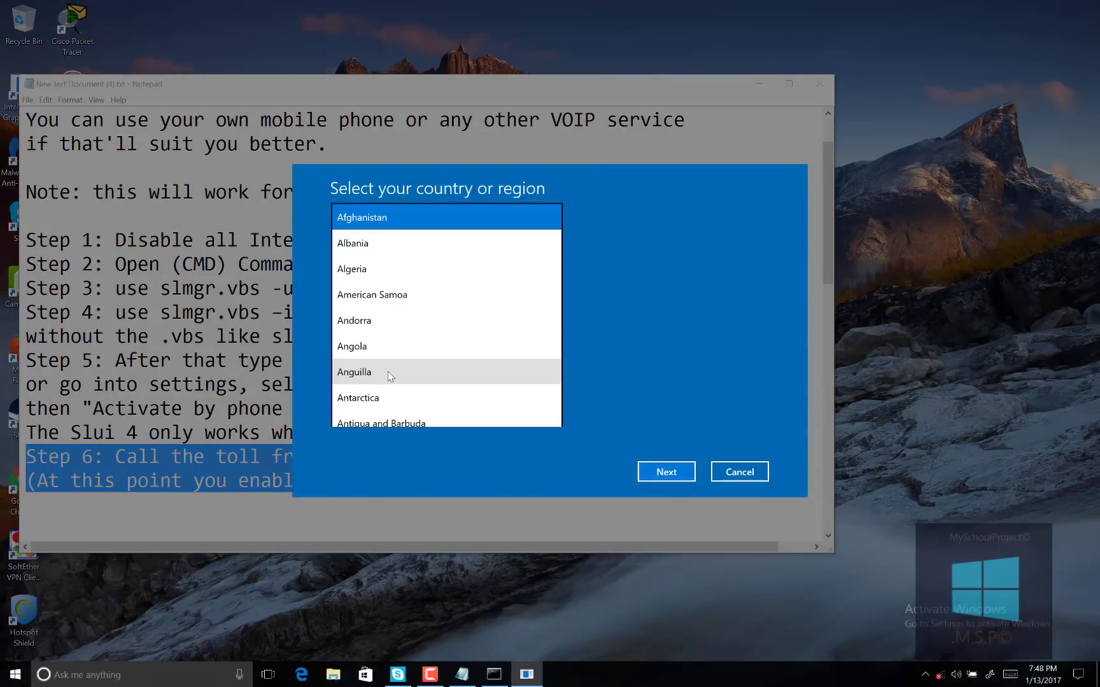
key("u")
key("Down")
key("Down")
key("Down")
key("Down")
key("Down")
key("Down")
key("Down")
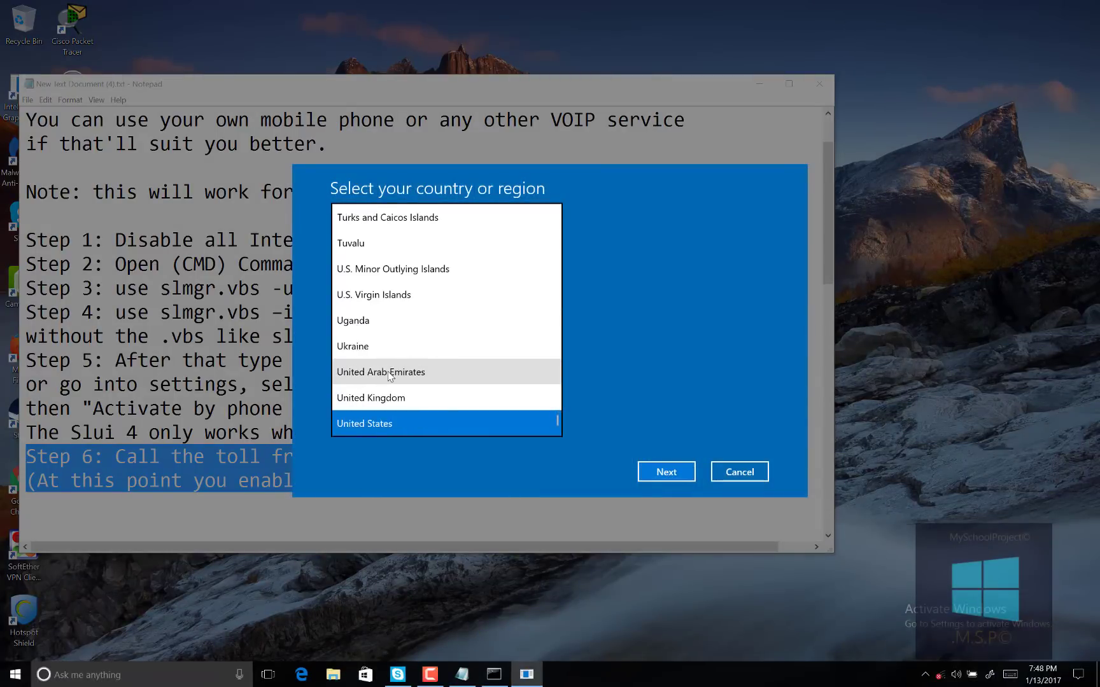
left_click(390, 374)
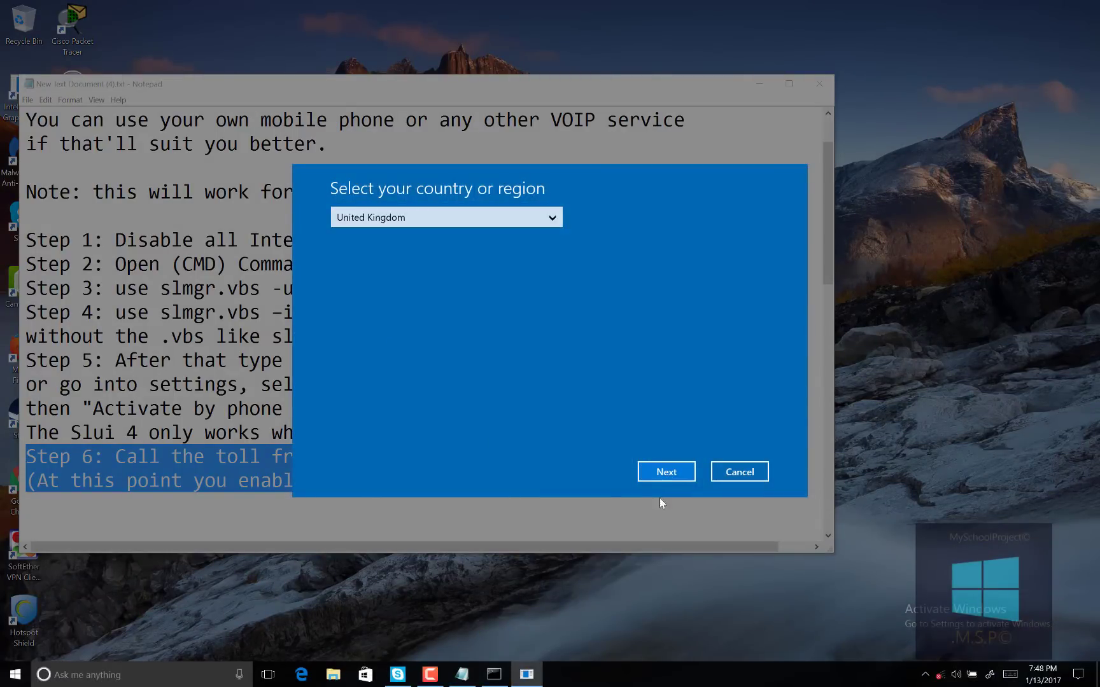
left_click(659, 476)
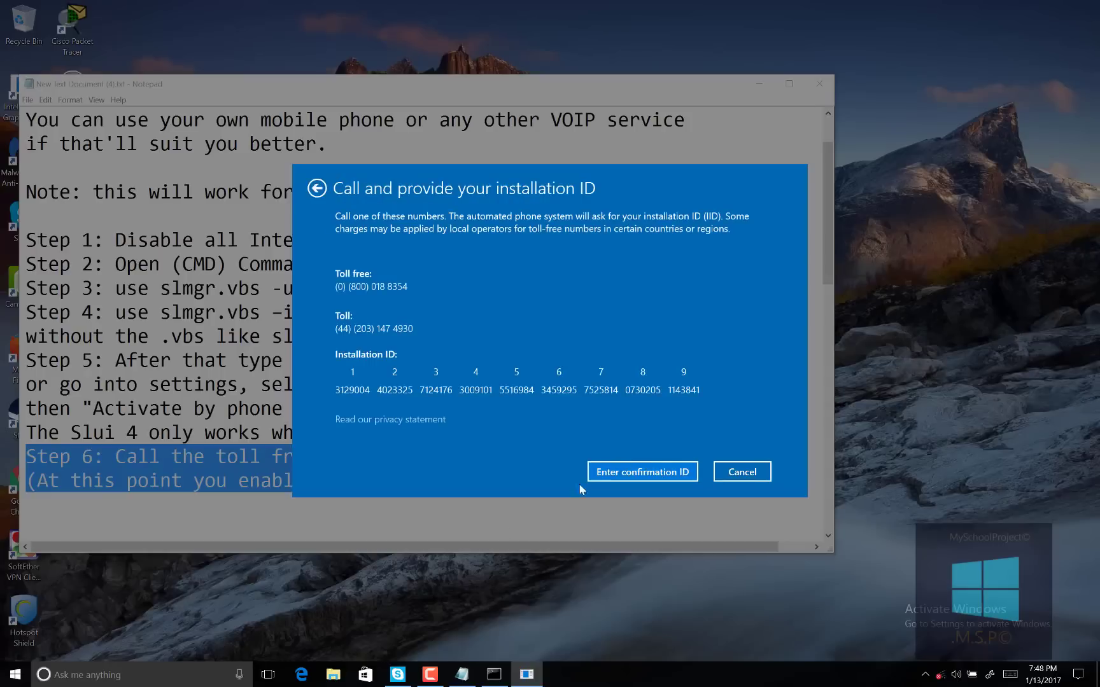
left_click(462, 674)
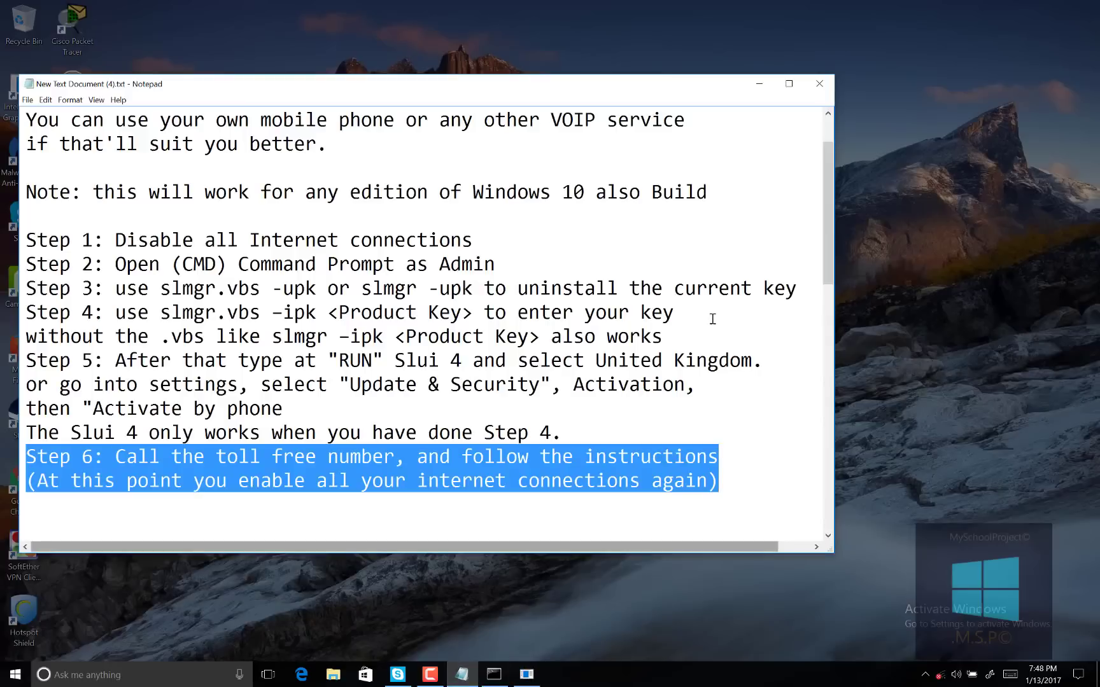
Hide Notepad and open Skype on the UK toll-free activation number conversation
left_click(759, 84)
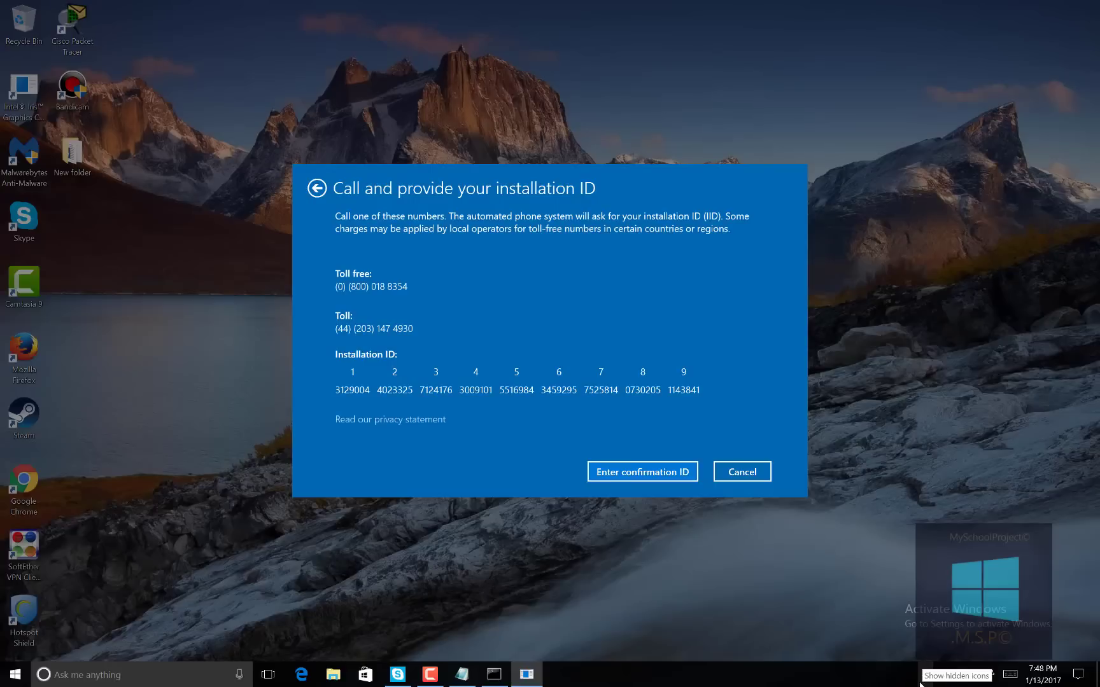
left_click(422, 681)
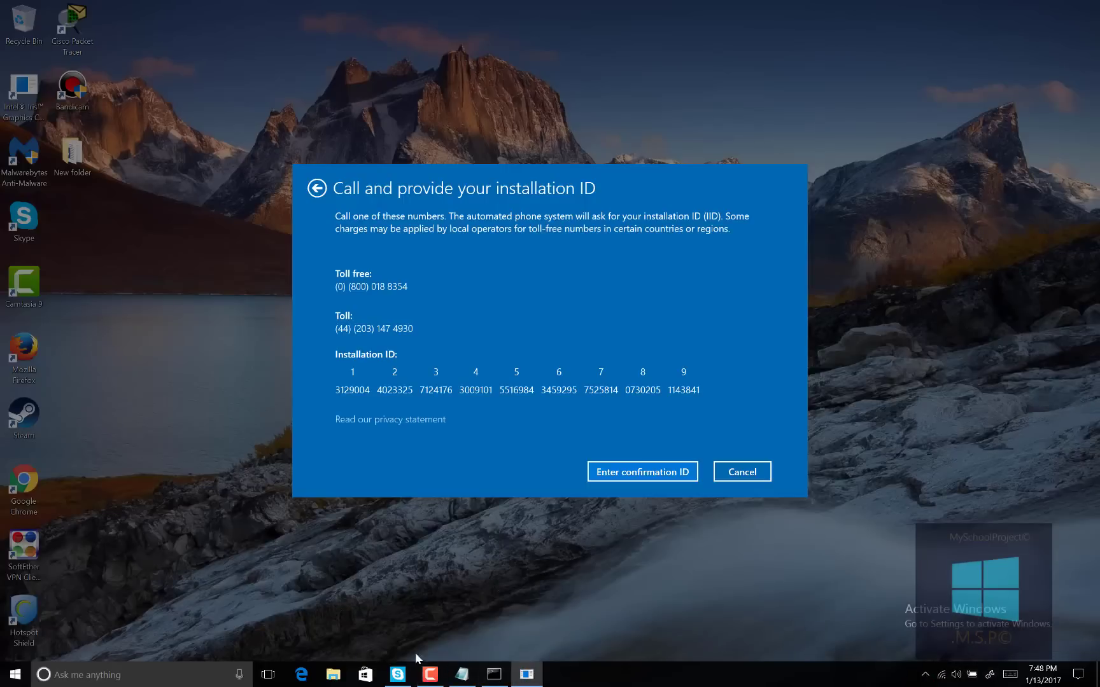
left_click(398, 675)
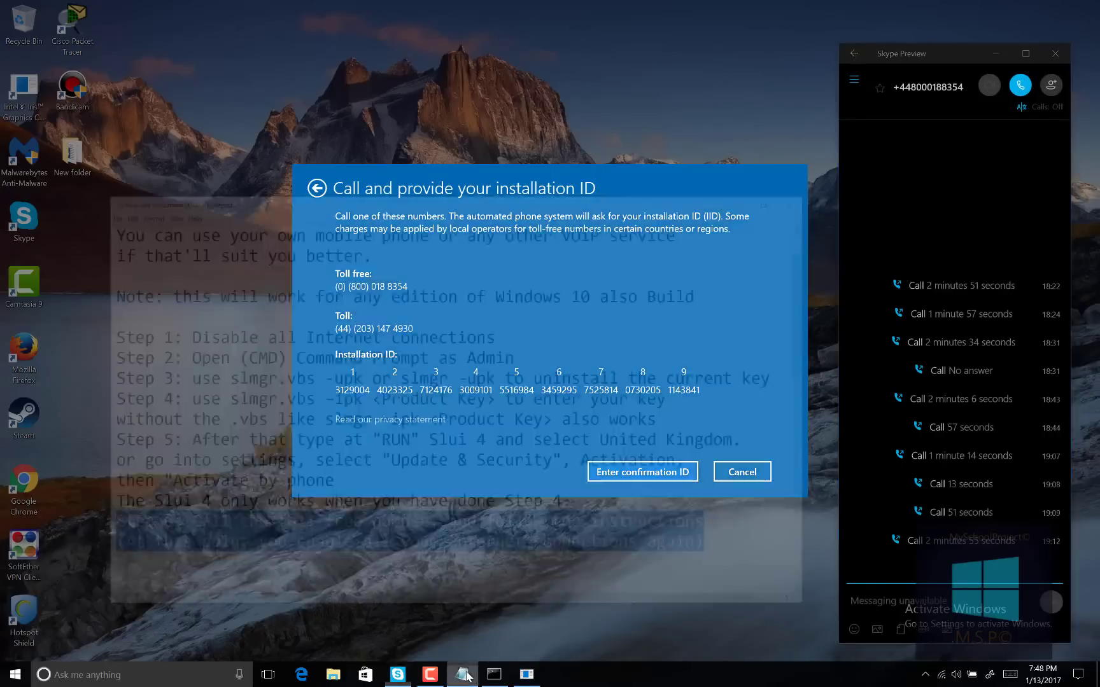
left_click(467, 676)
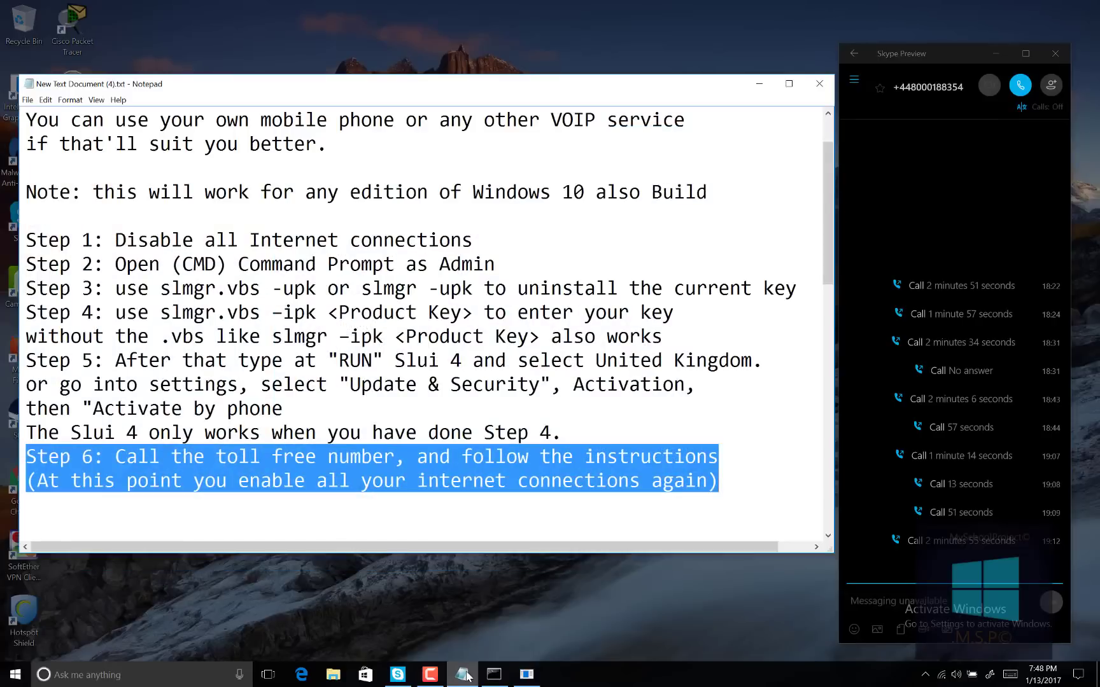
left_click(466, 676)
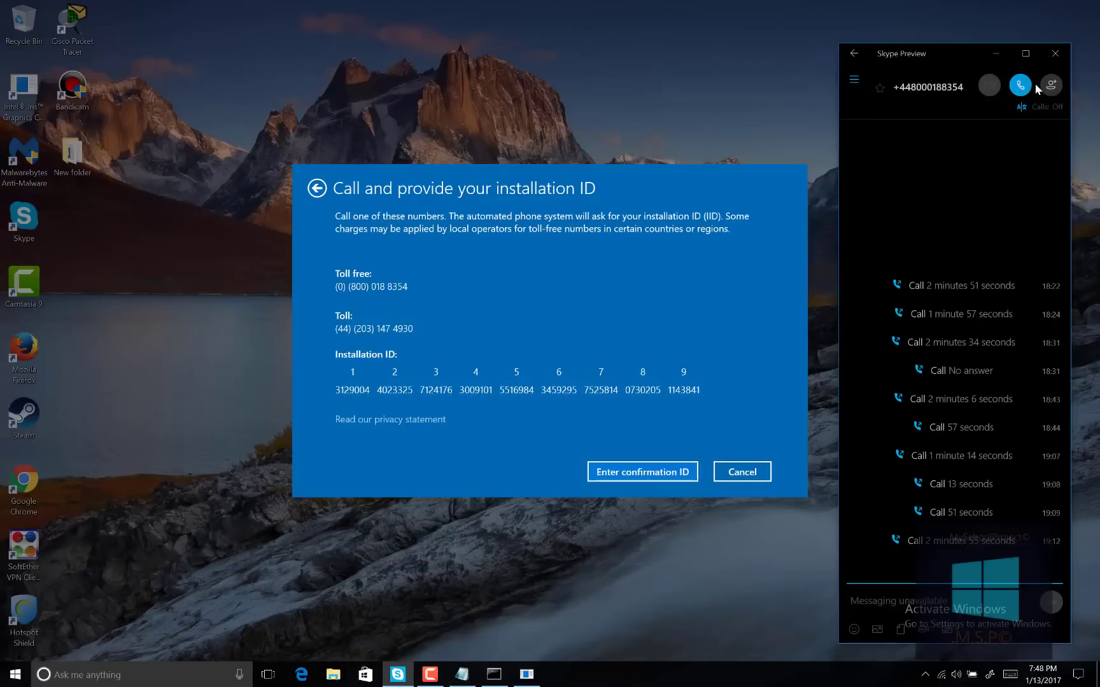
Call the UK toll-free activation number from Skype with the installation ID page alongside
left_click(1021, 86)
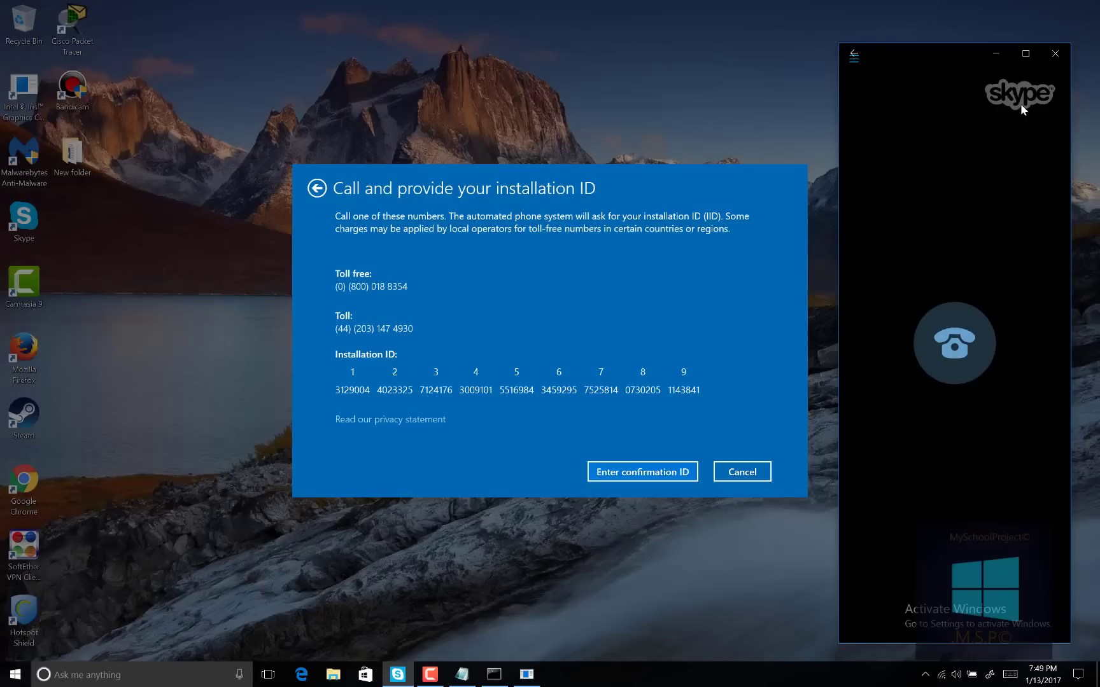
mouse_move(1074, 260)
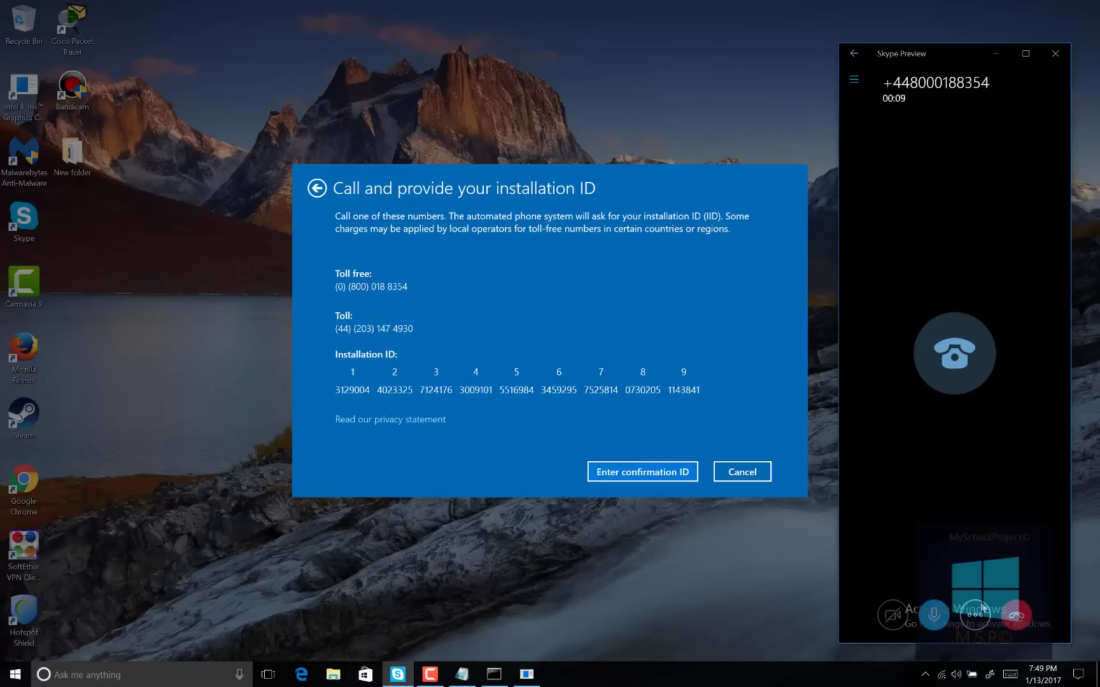
Open the Skype call's dialpad and send the digits 24112 to the activation line
left_click(976, 615)
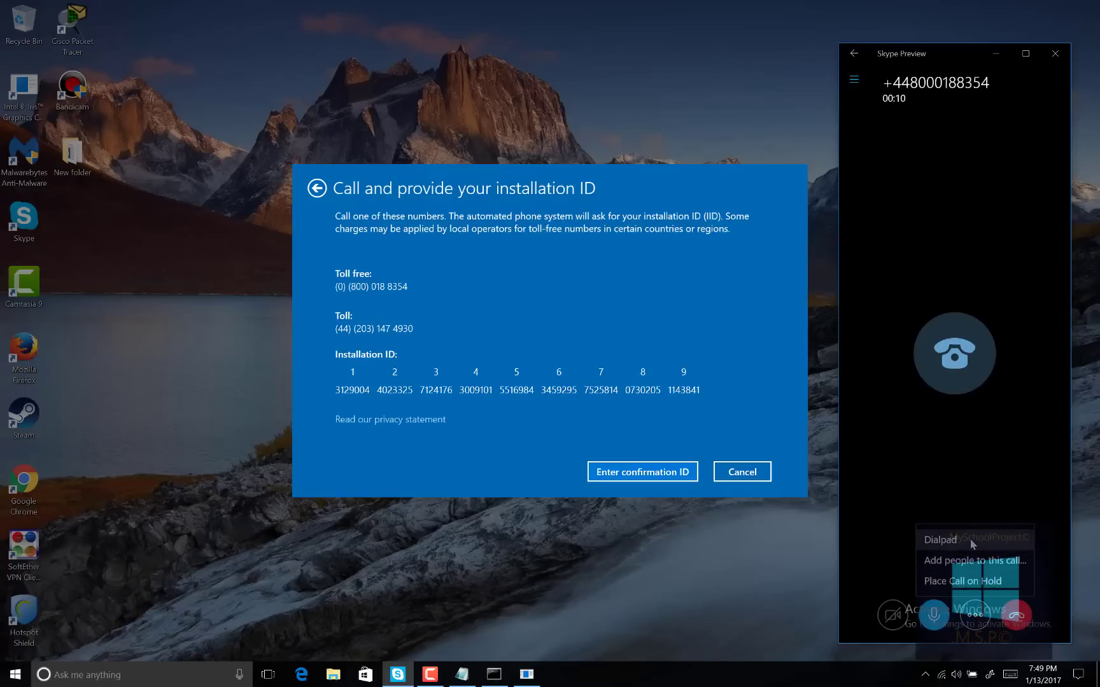
left_click(972, 544)
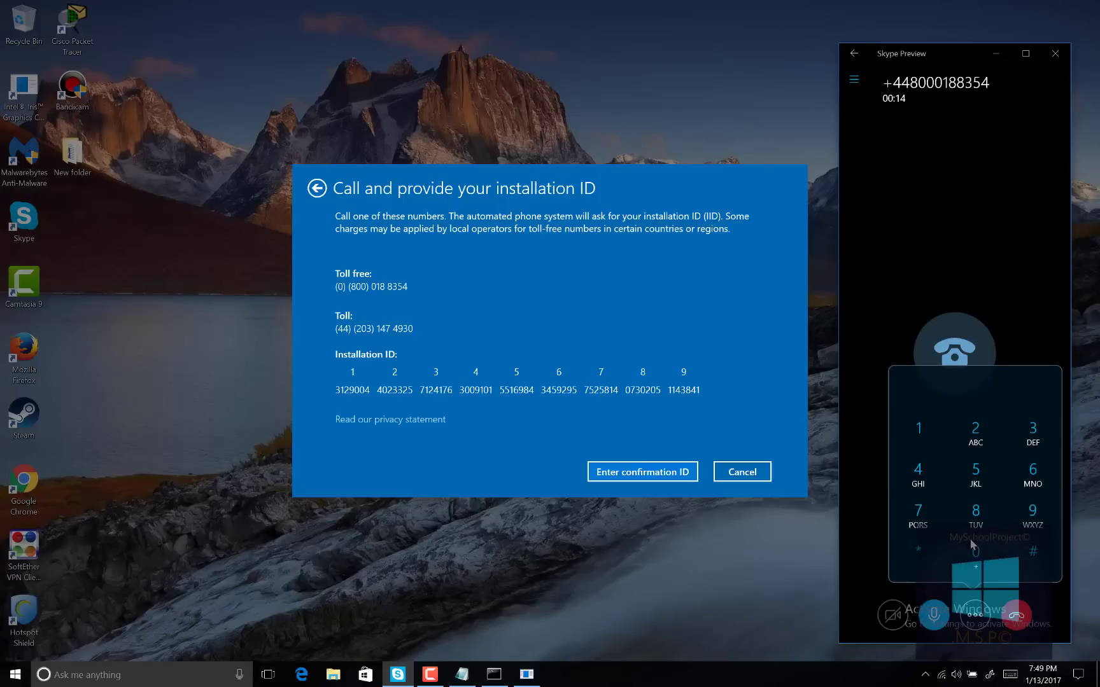
left_click(975, 431)
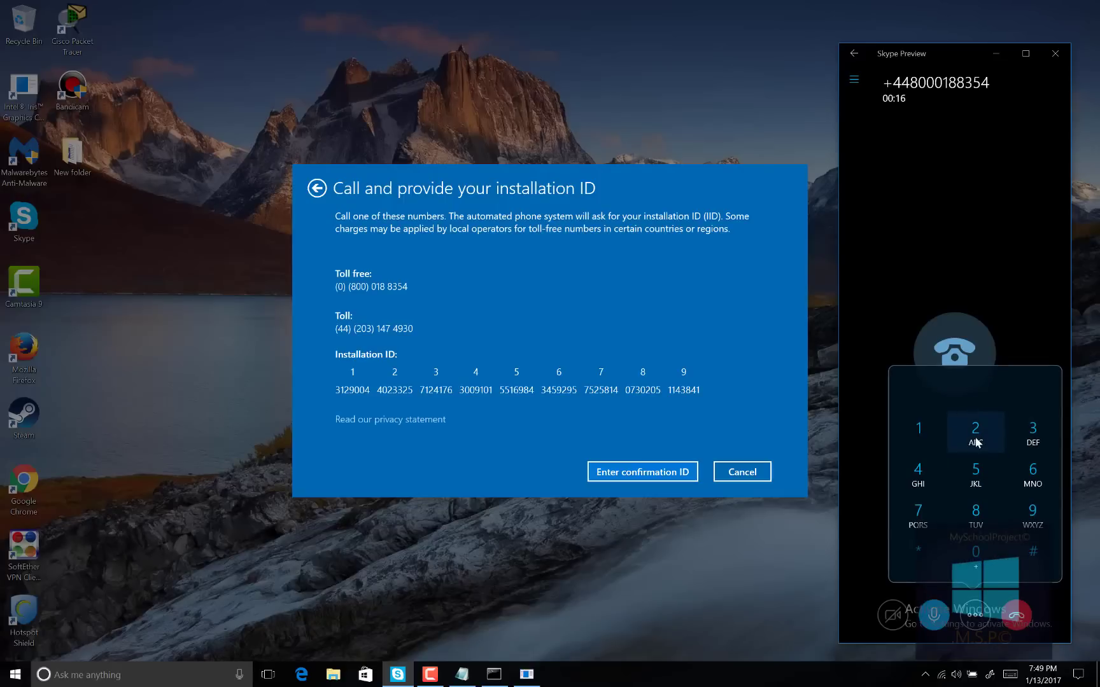
left_click(918, 470)
left_click(928, 441)
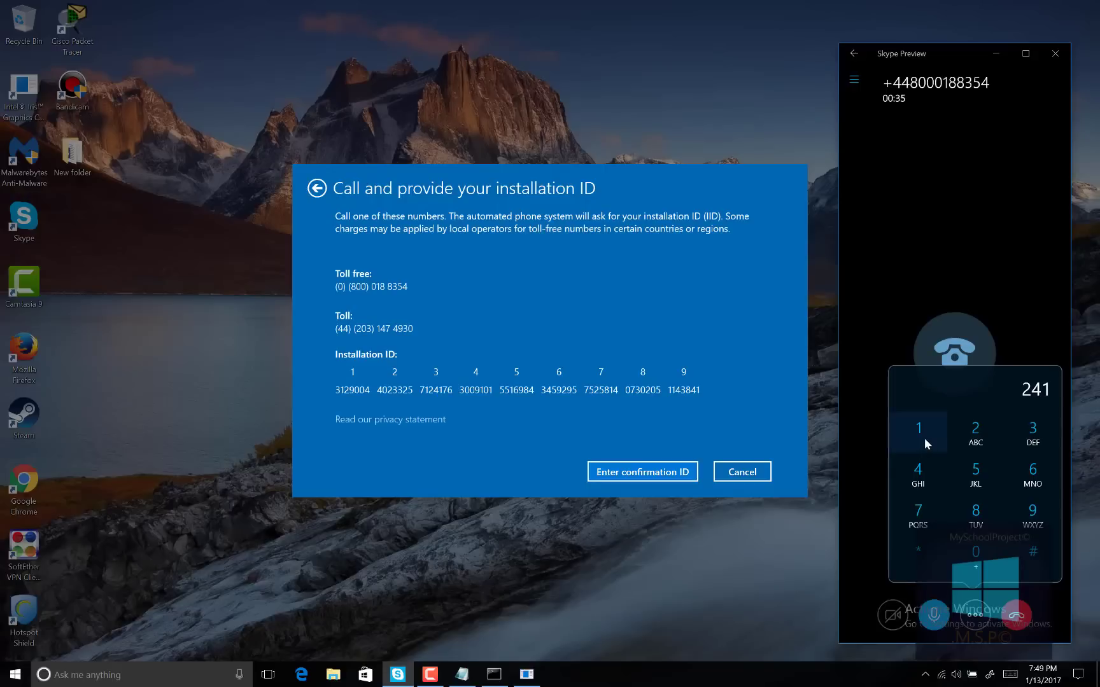
left_click(925, 438)
left_click(969, 440)
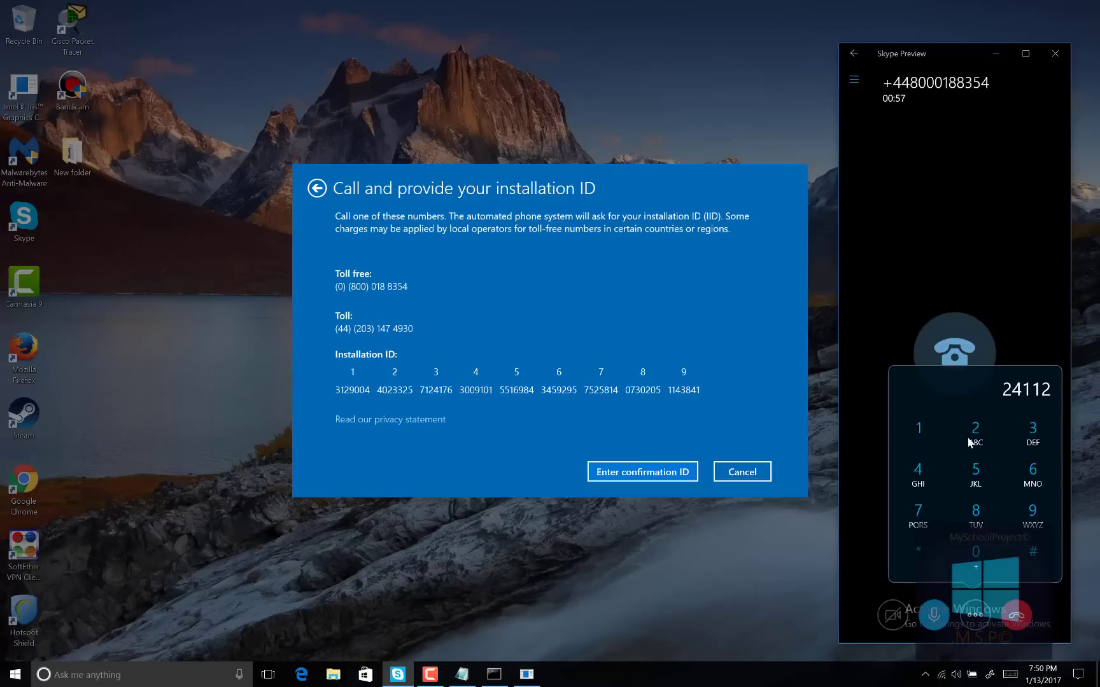
Send 1, 1 and 2 on the Skype dialpad as the phone system prompts
left_click(924, 431)
left_click(923, 429)
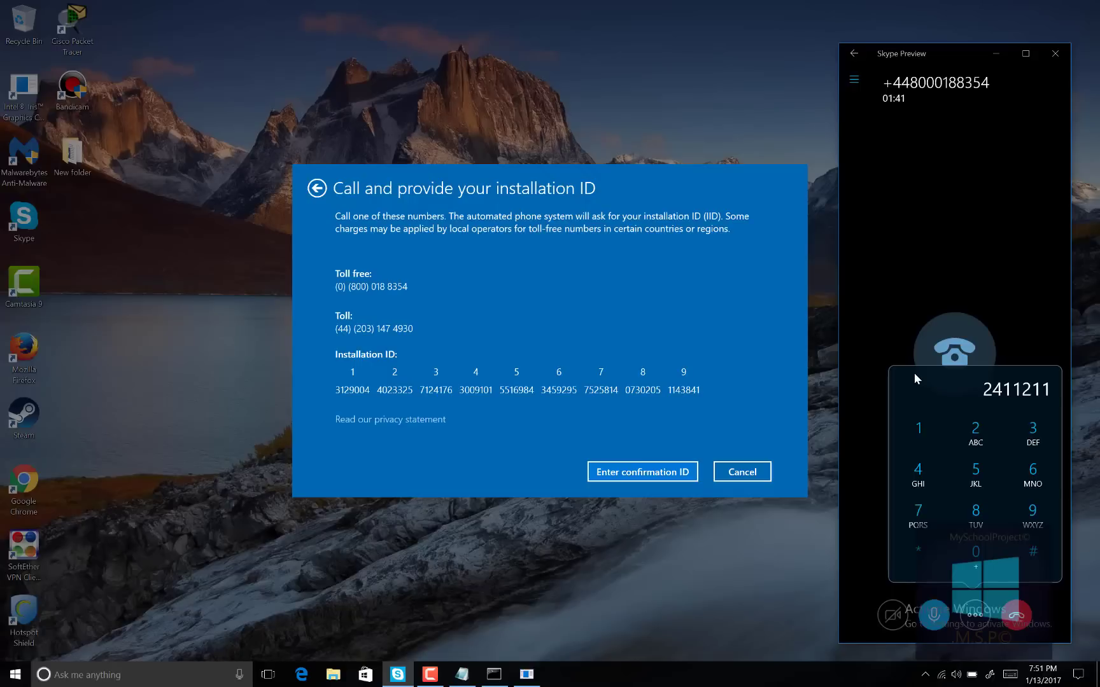
left_click(968, 435)
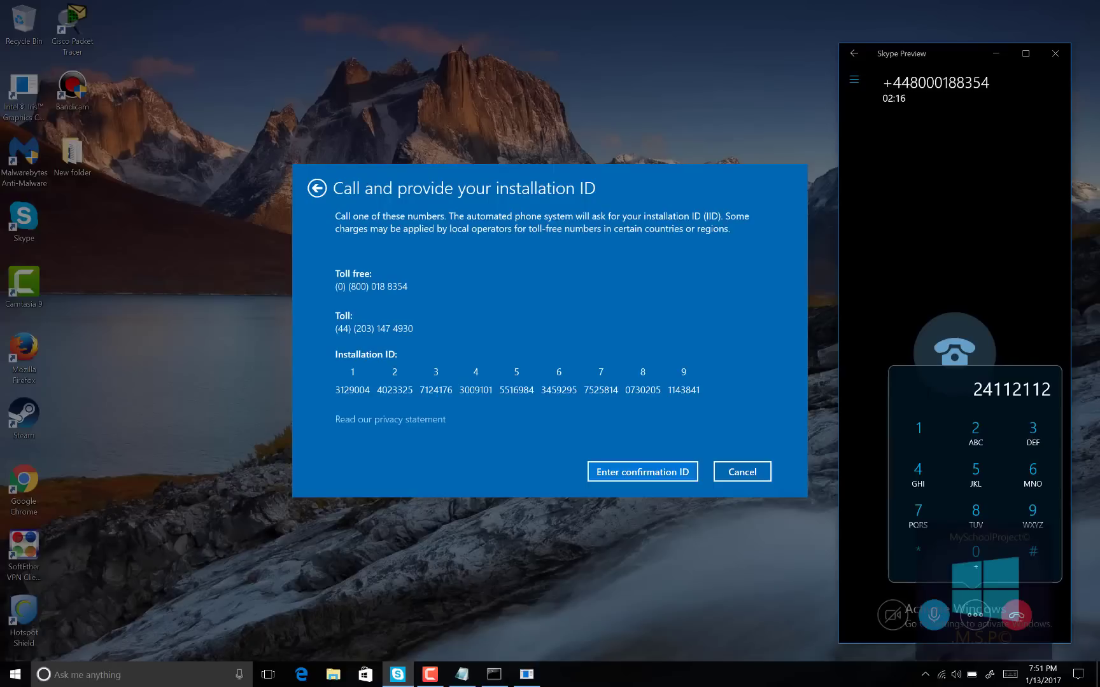
left_click(1042, 562)
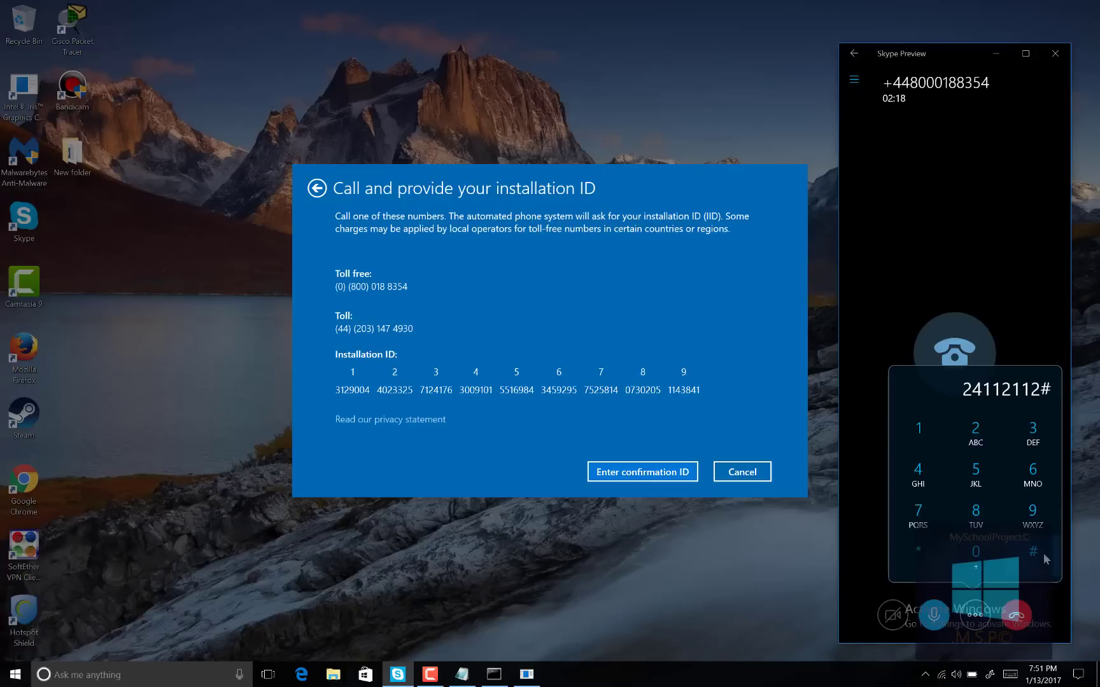
left_click(1030, 439)
left_click(919, 431)
left_click(976, 439)
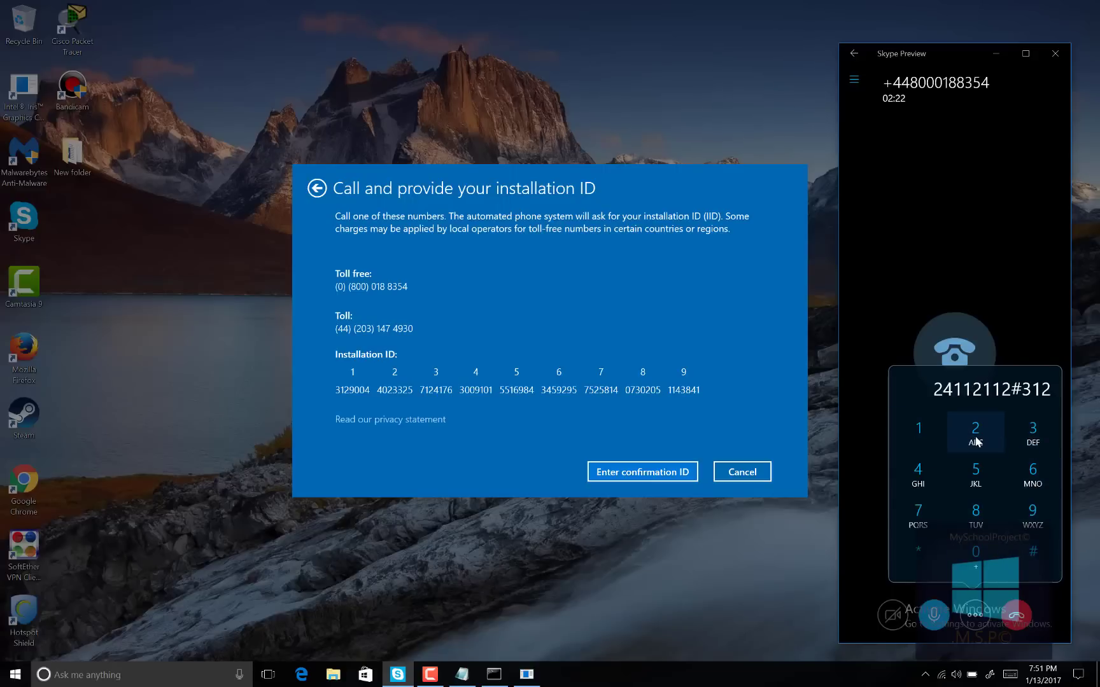
left_click(1032, 513)
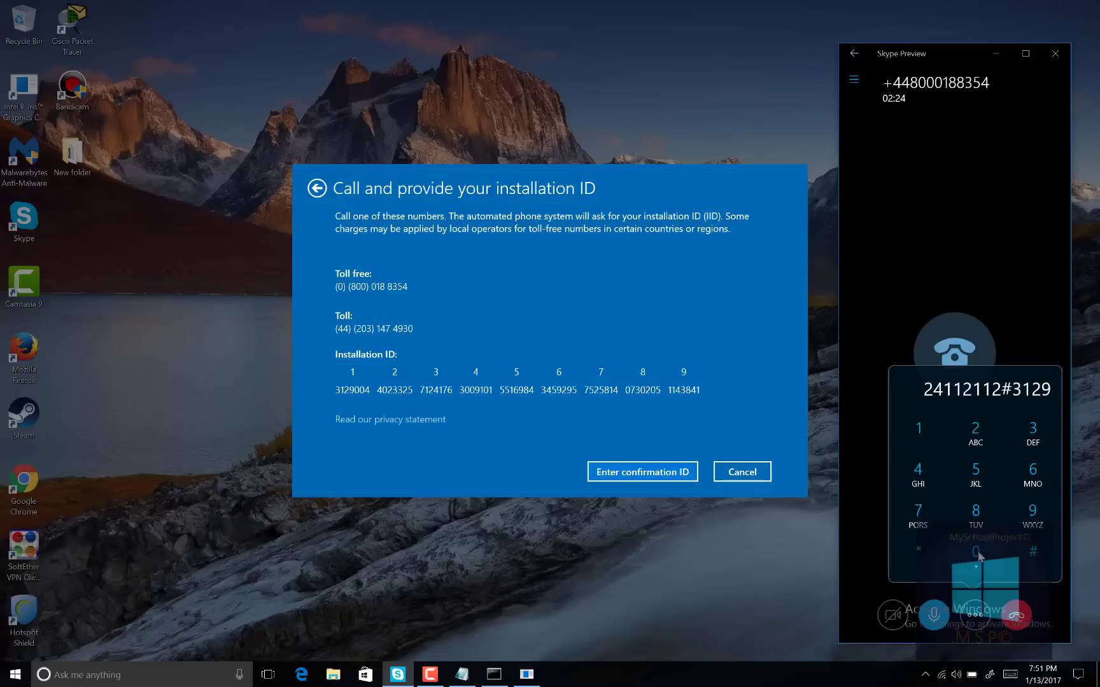
left_click(977, 554)
left_click(977, 554)
left_click(924, 477)
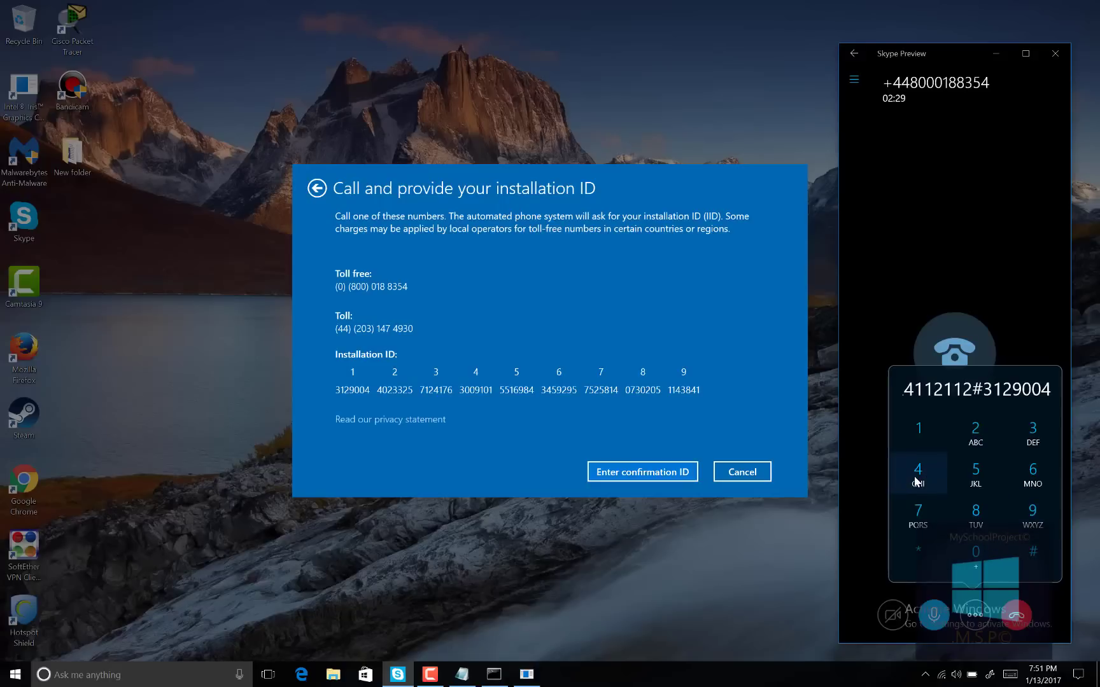
left_click(916, 482)
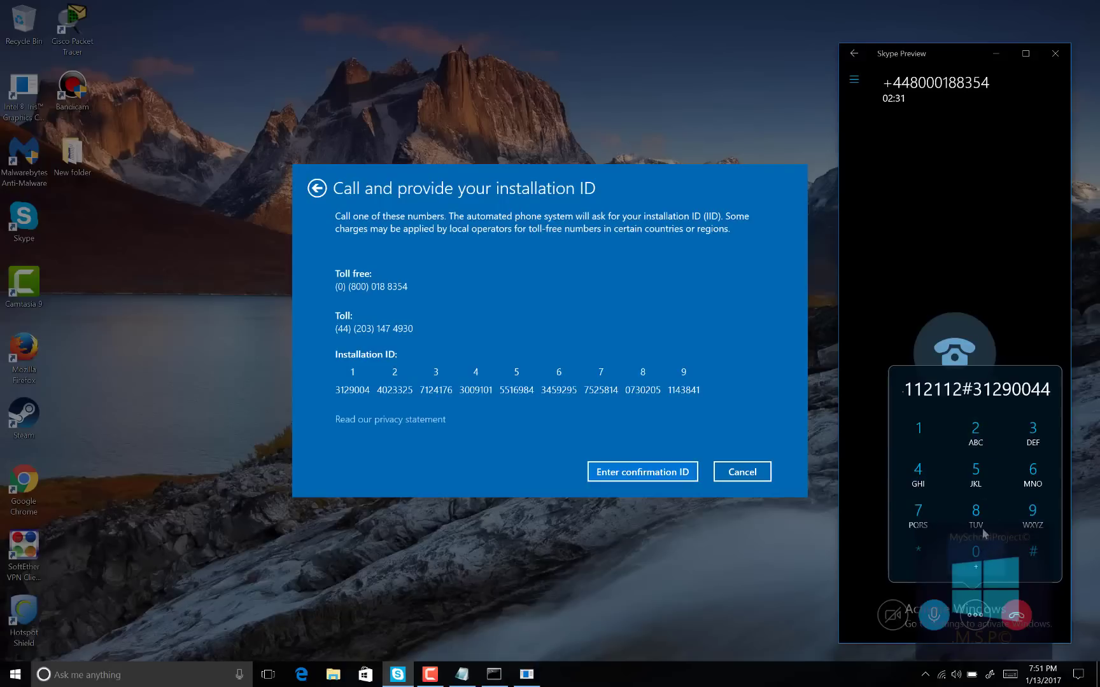
left_click(984, 551)
left_click(981, 438)
left_click(1036, 433)
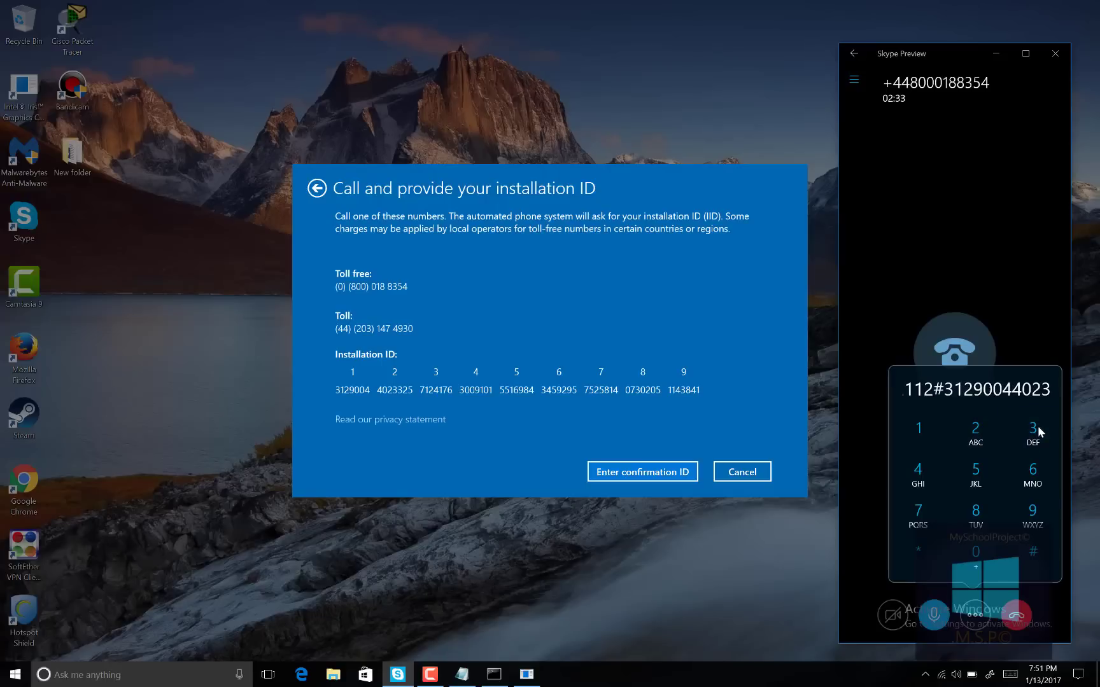
left_click(1034, 435)
left_click(982, 446)
left_click(982, 474)
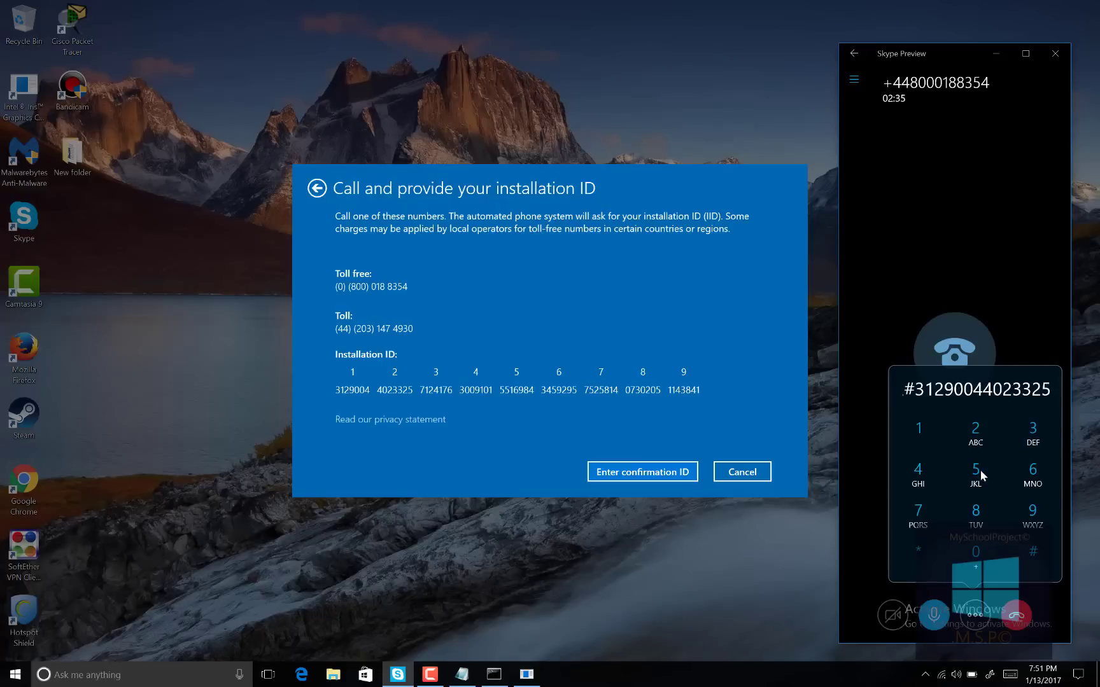
left_click(918, 514)
left_click(931, 433)
left_click(980, 437)
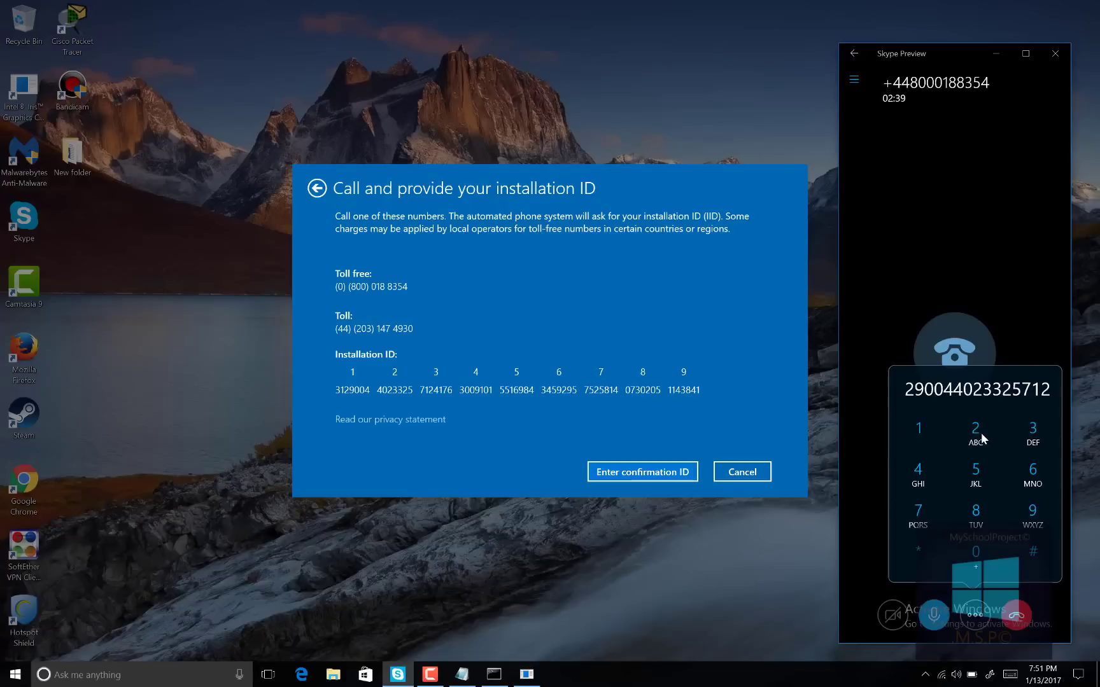
left_click(924, 468)
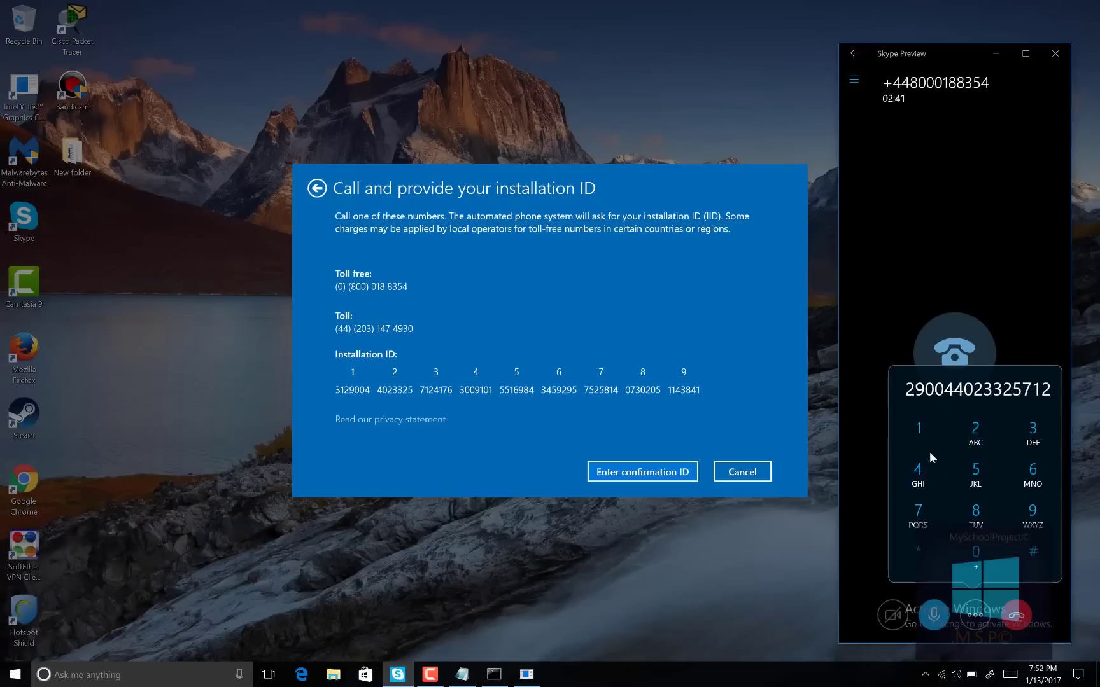
left_click(931, 435)
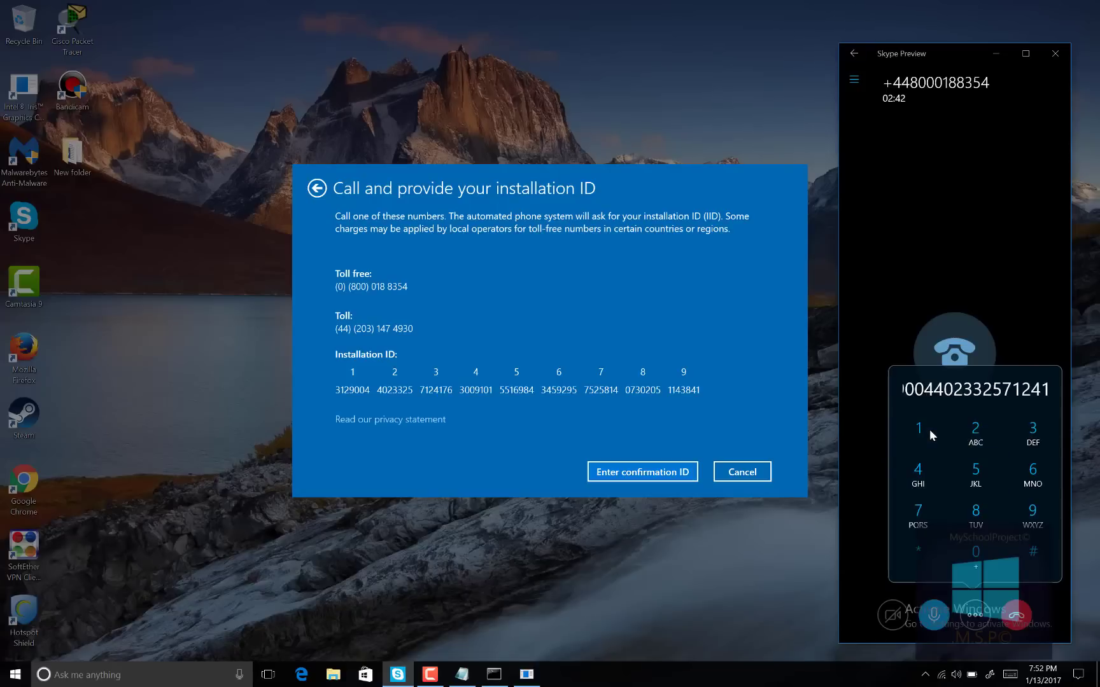
left_click(935, 504)
left_click(1027, 474)
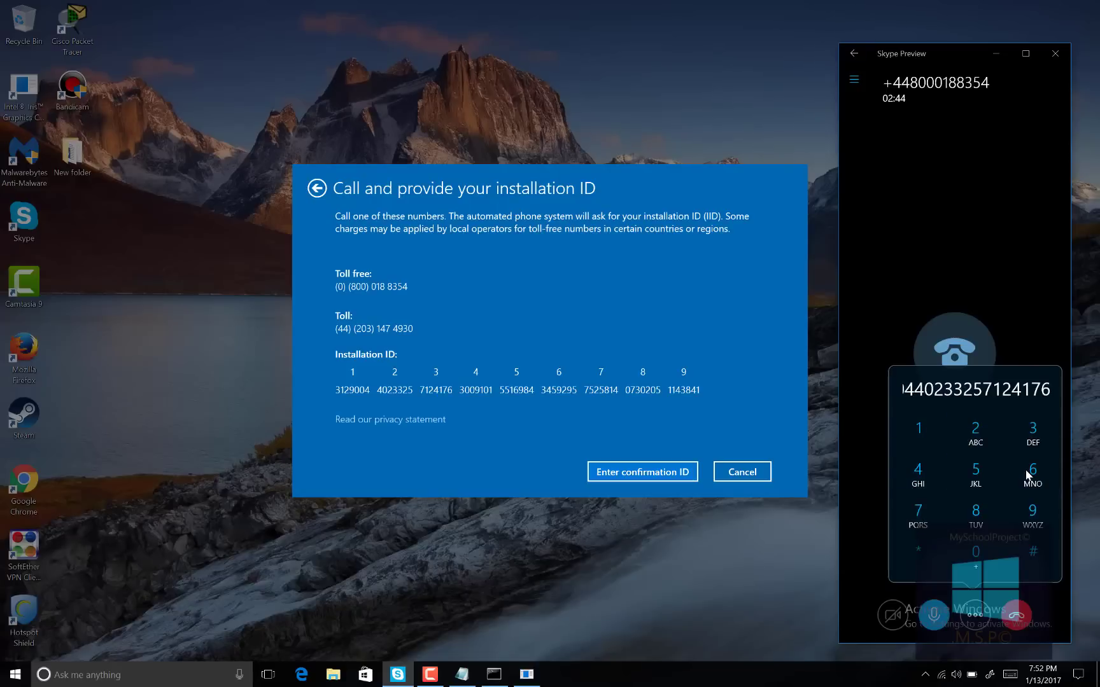
left_click(1033, 436)
left_click(977, 554)
left_click(977, 553)
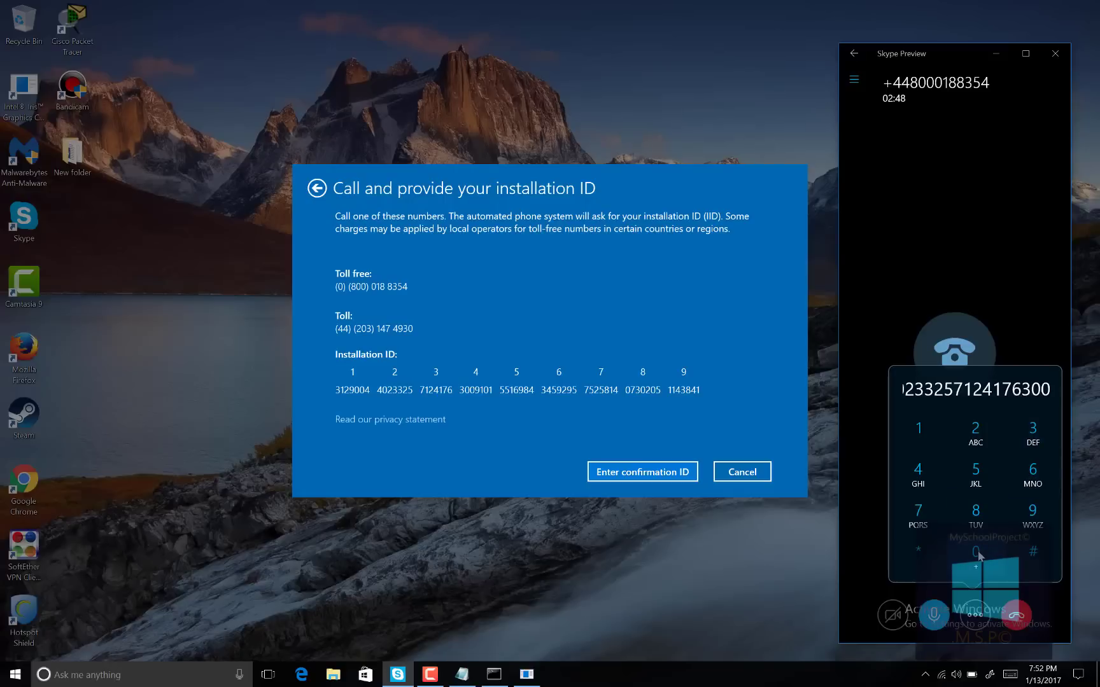
left_click(1028, 512)
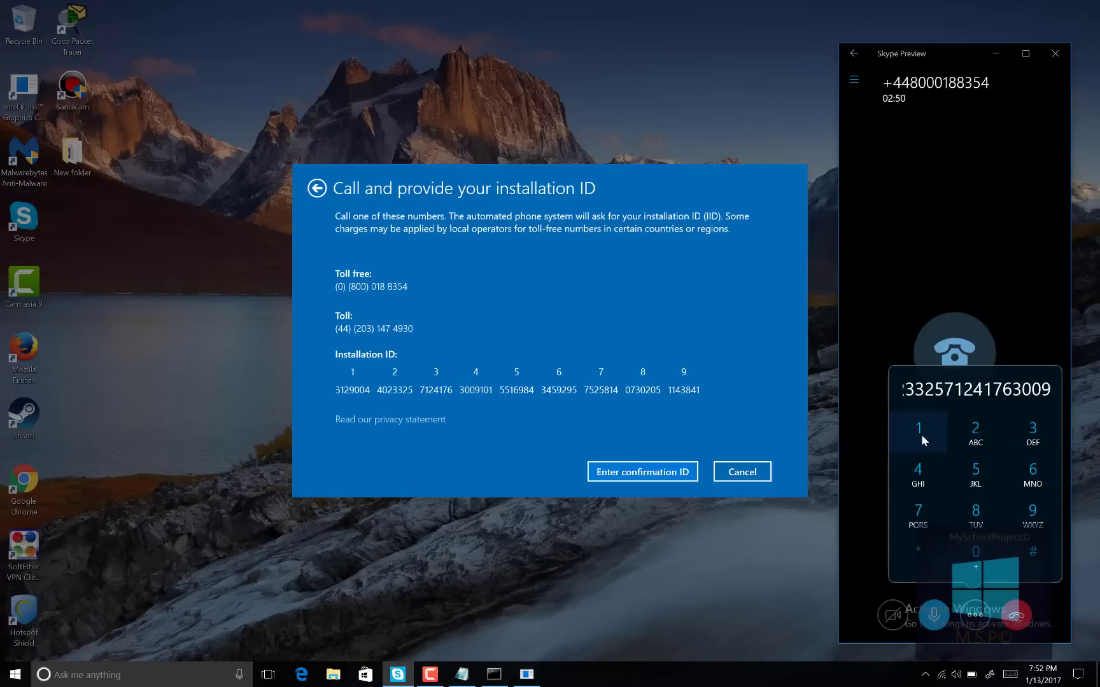
left_click(919, 429)
left_click(976, 552)
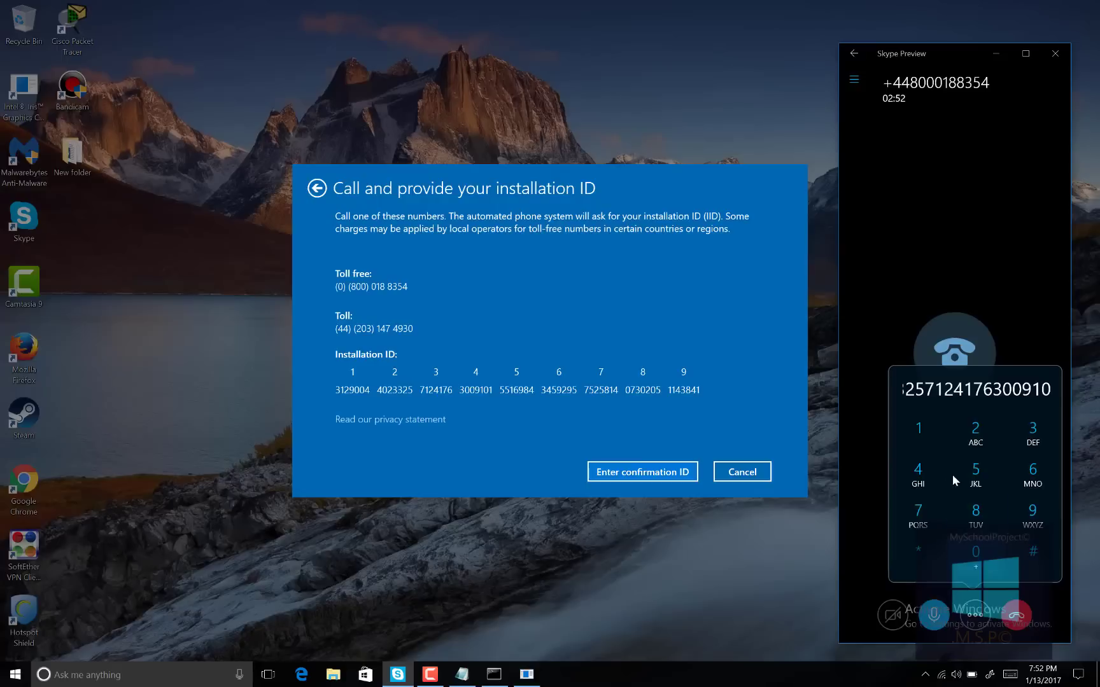
left_click(930, 438)
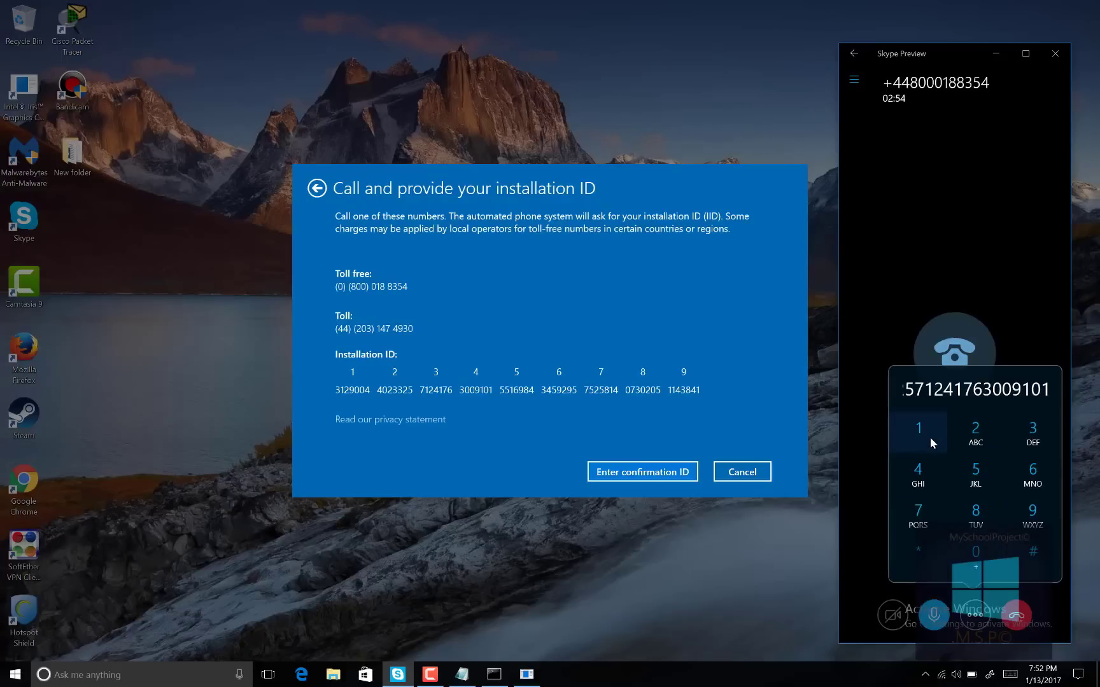
Key in the next installation ID digits, starting group 5 with 5
left_click(975, 483)
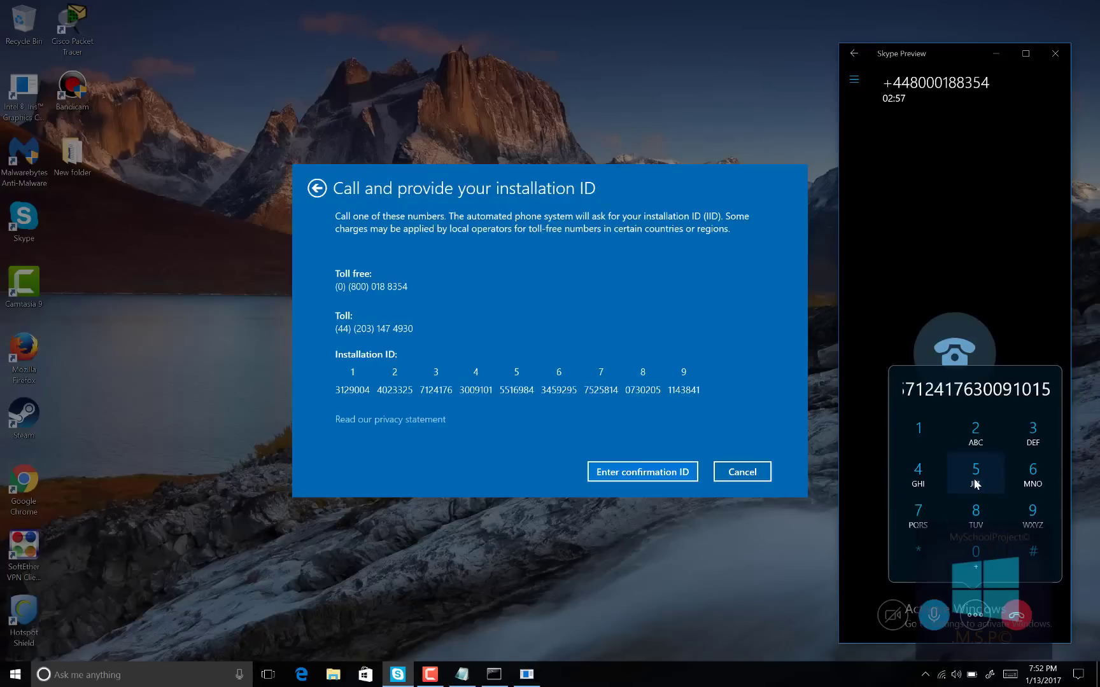
left_click(976, 483)
left_click(928, 436)
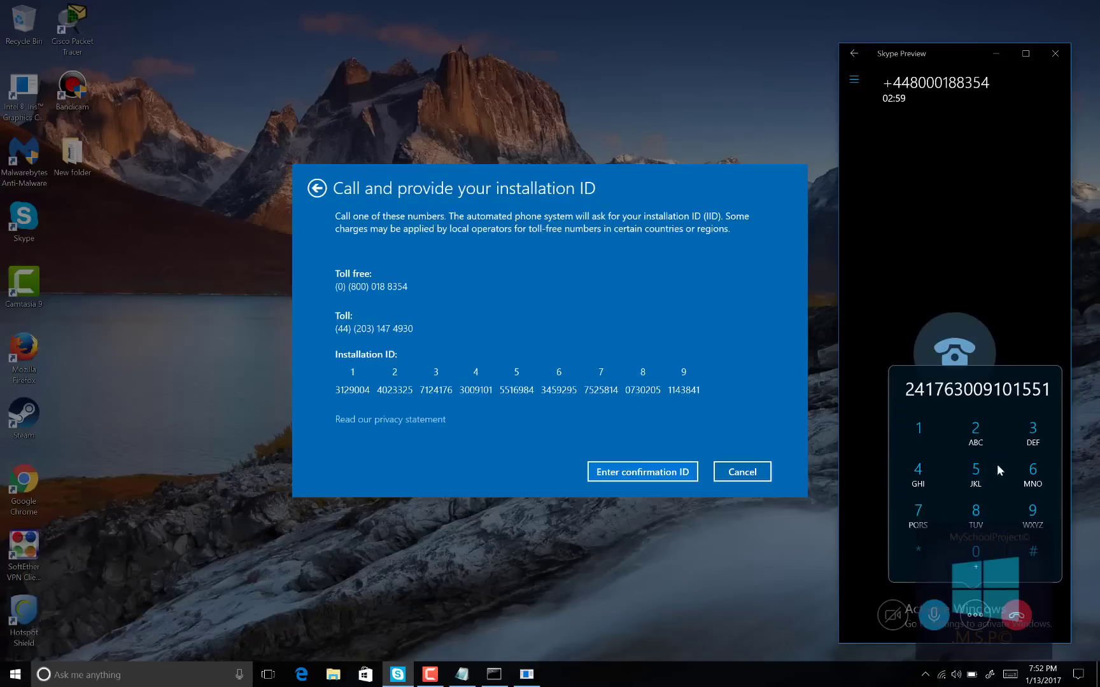
left_click(1031, 479)
left_click(1032, 513)
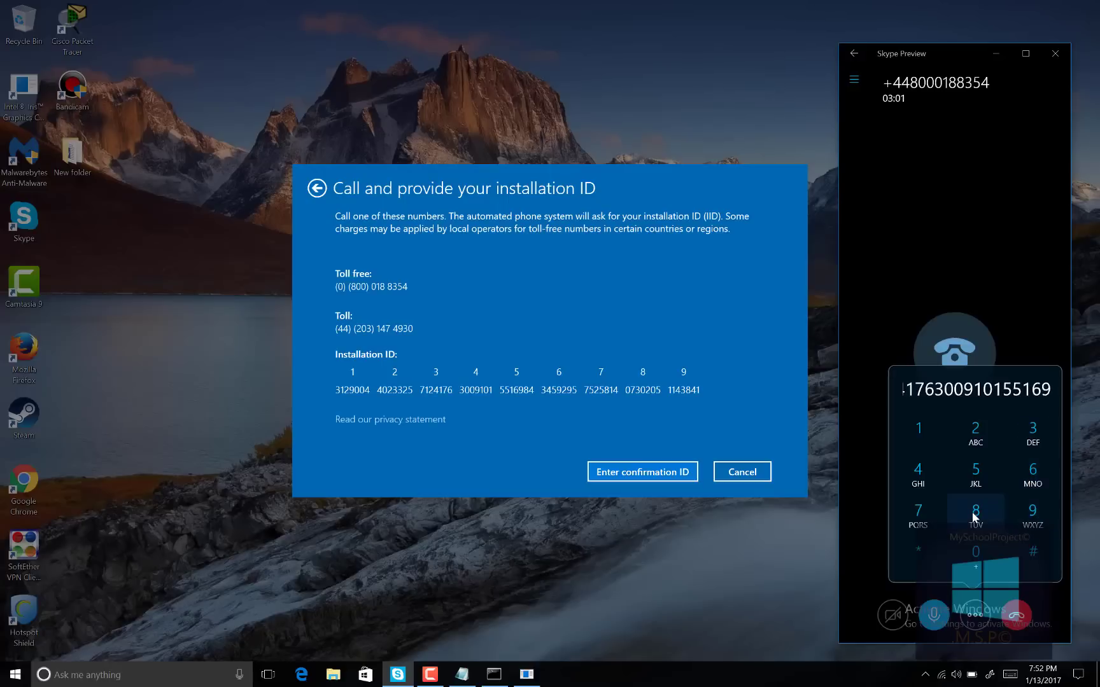
left_click(974, 514)
left_click(923, 477)
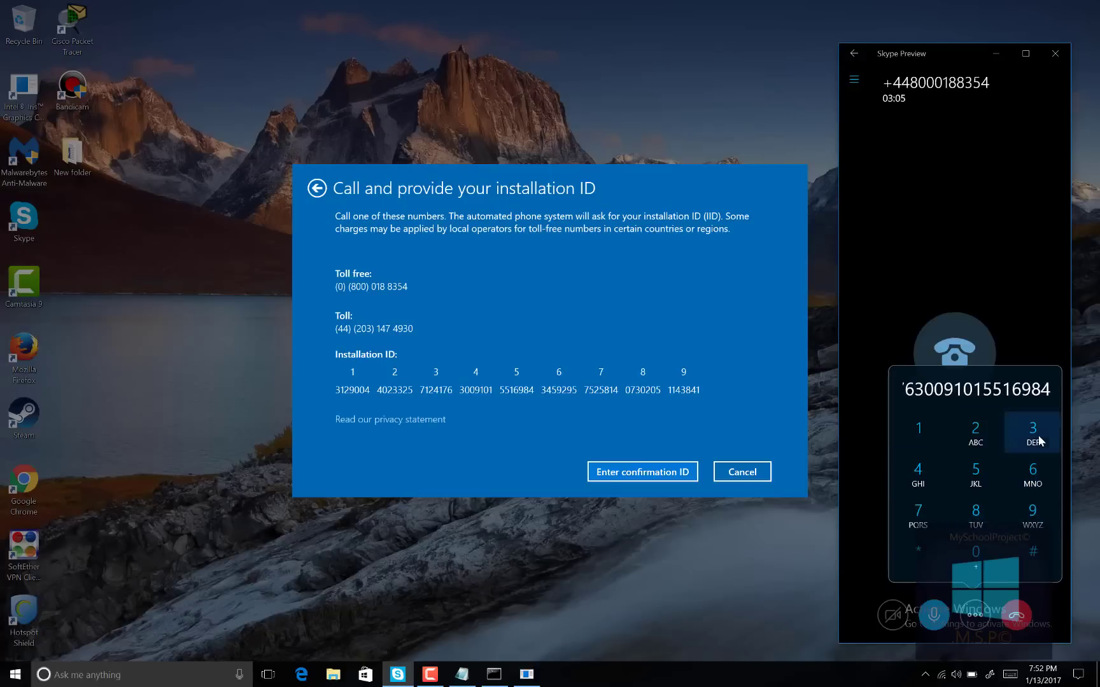
left_click(1036, 438)
left_click(919, 483)
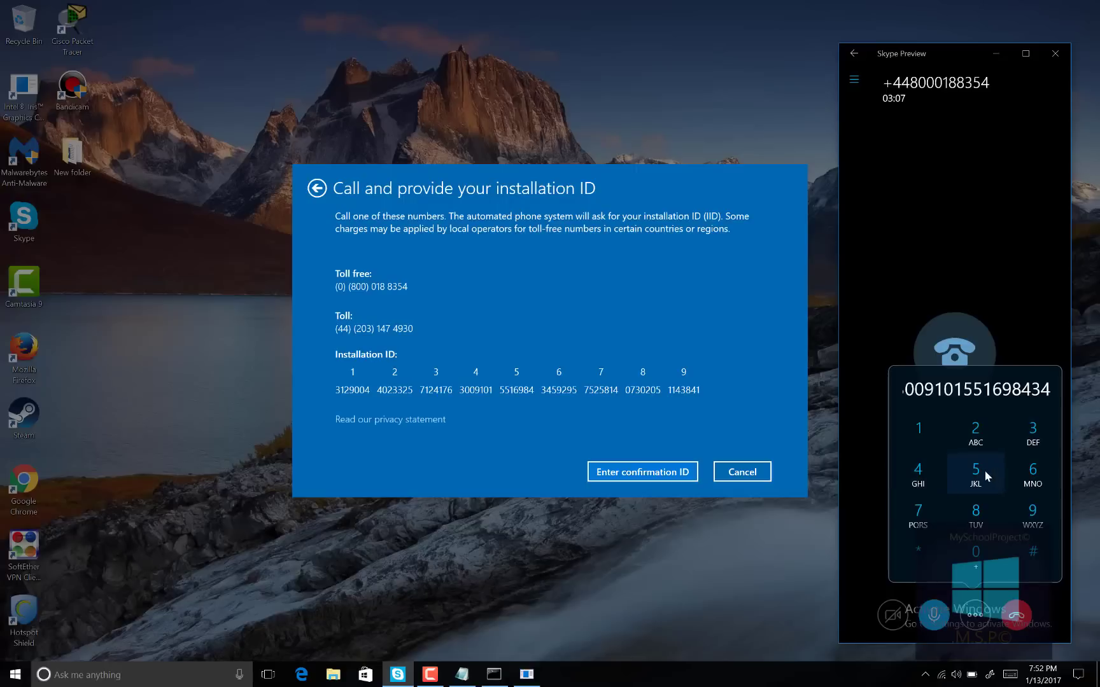
left_click(984, 471)
left_click(1032, 517)
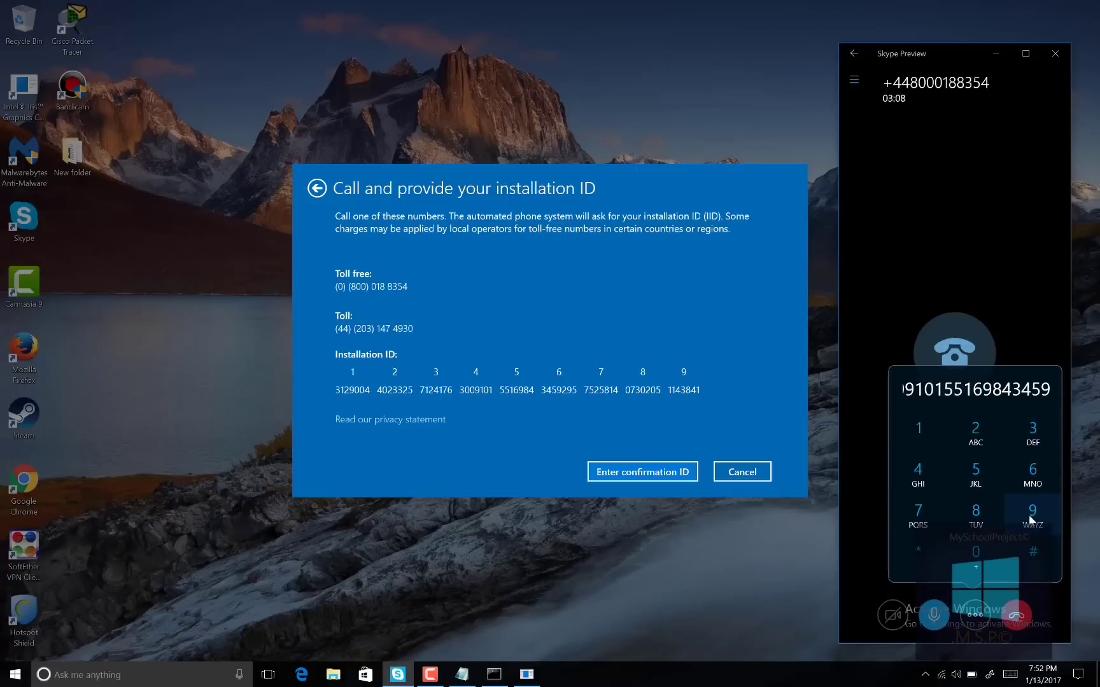
left_click(975, 433)
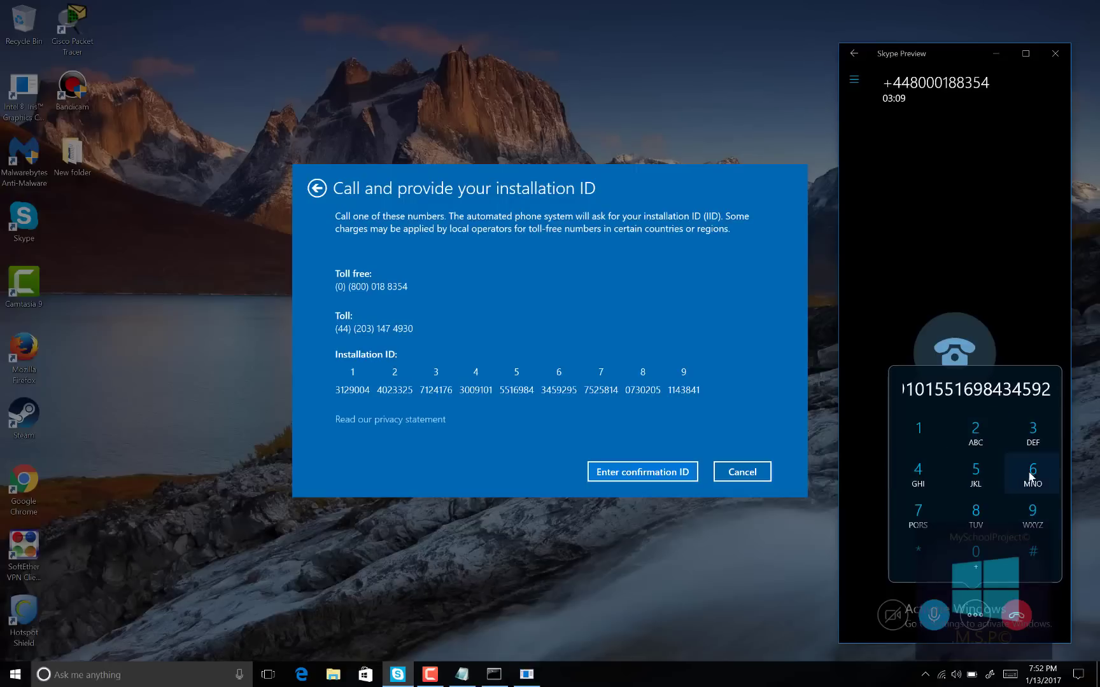
left_click(1036, 513)
left_click(979, 477)
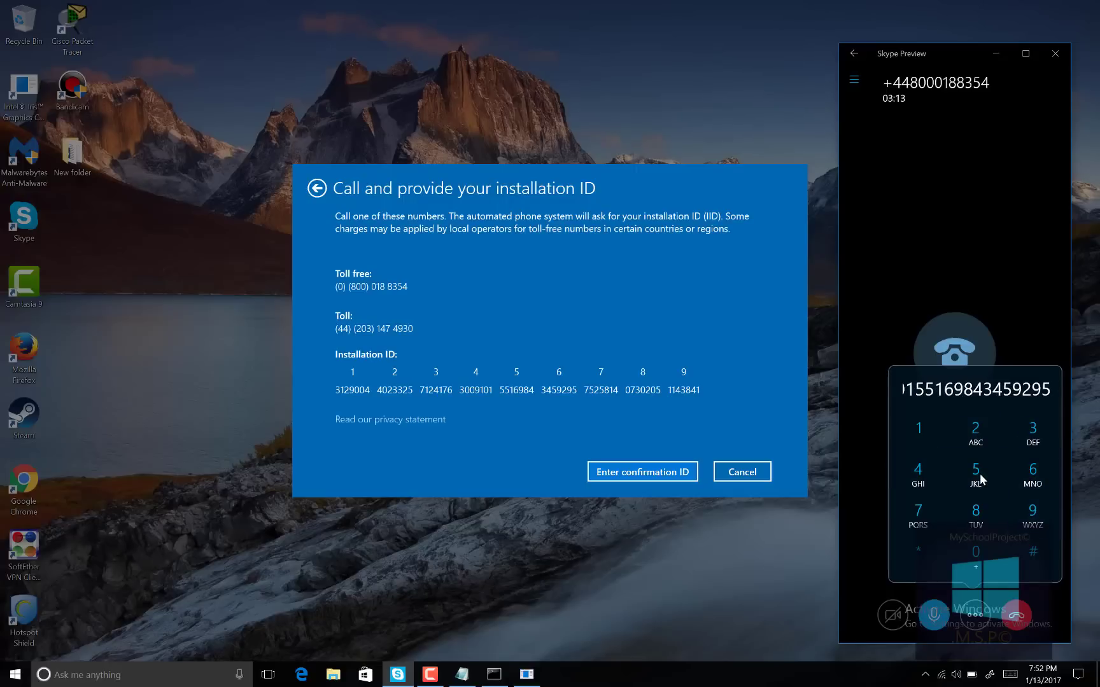
Continue dialling the following installation ID digits for the phone system
left_click(926, 512)
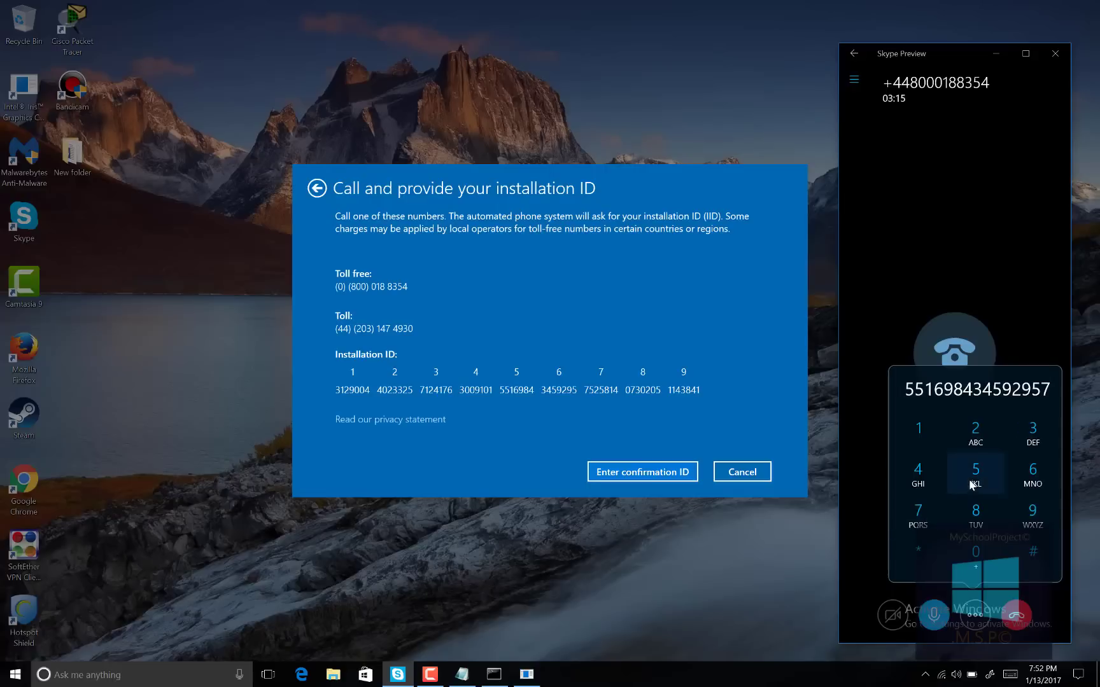
left_click(973, 480)
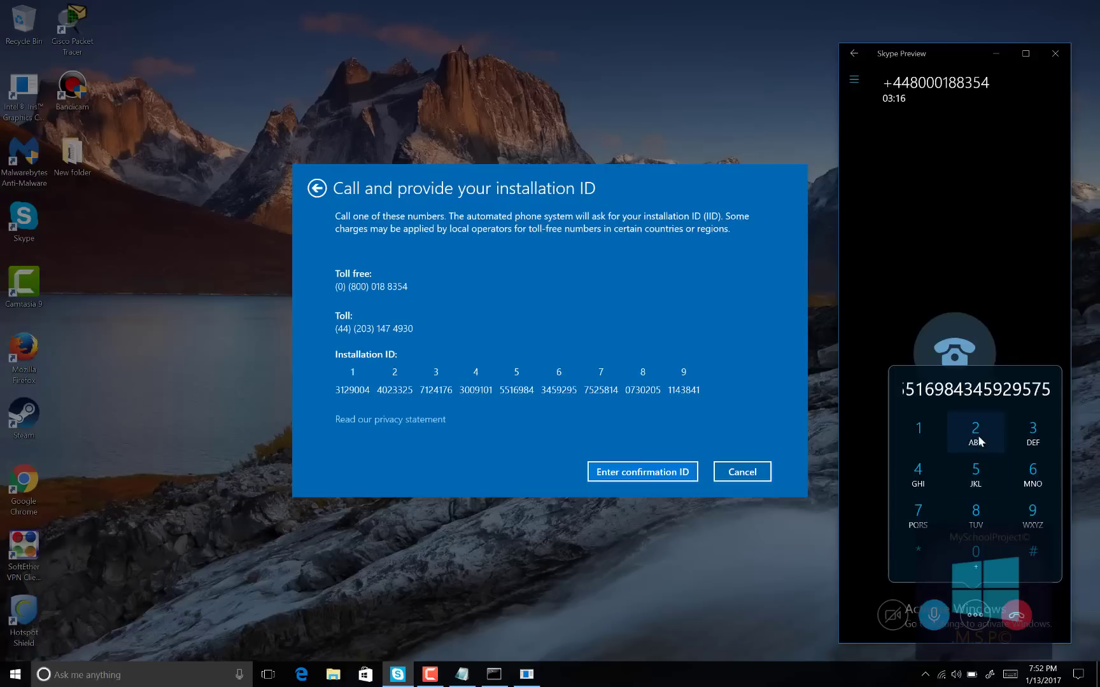
left_click(975, 432)
left_click(978, 476)
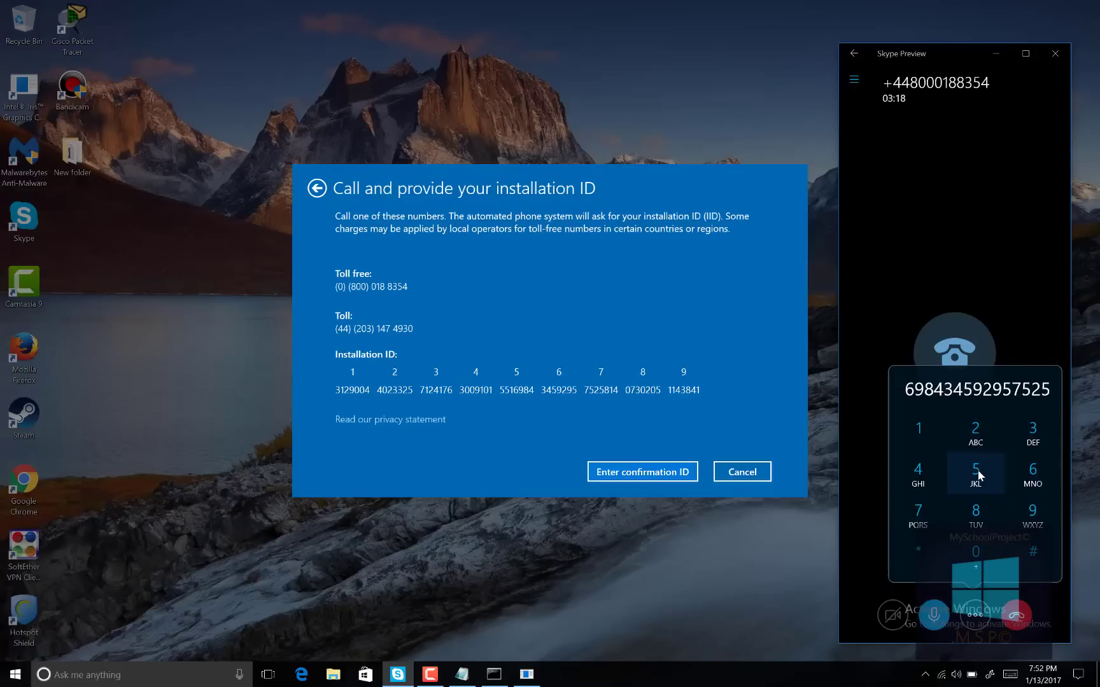
left_click(977, 511)
left_click(919, 430)
left_click(923, 476)
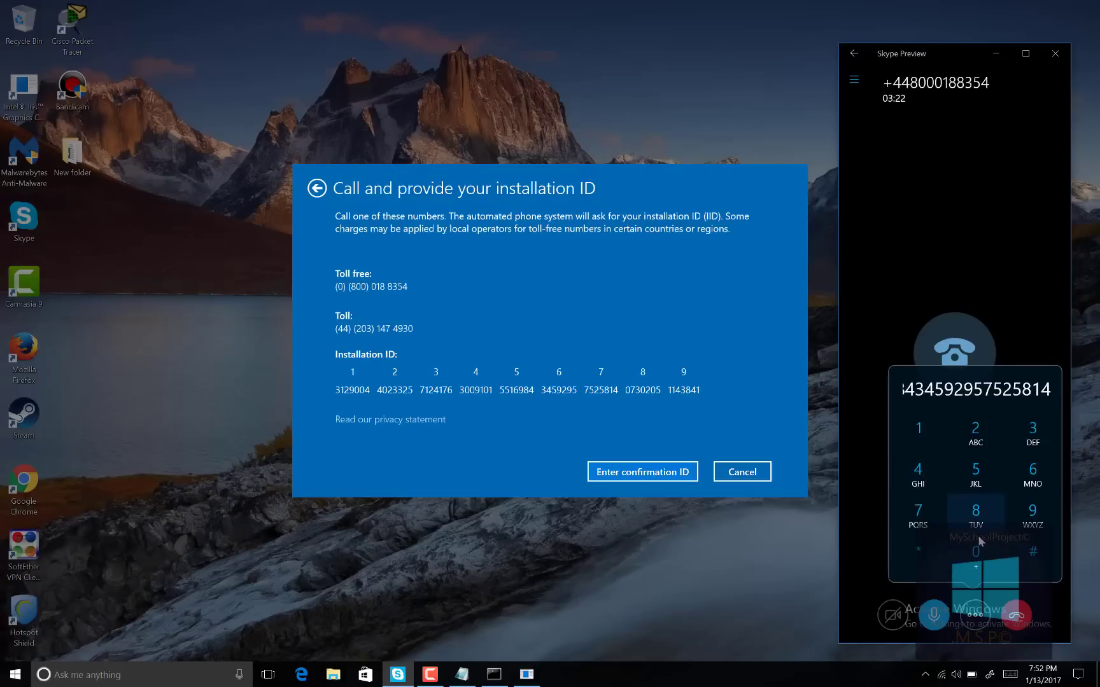
left_click(980, 556)
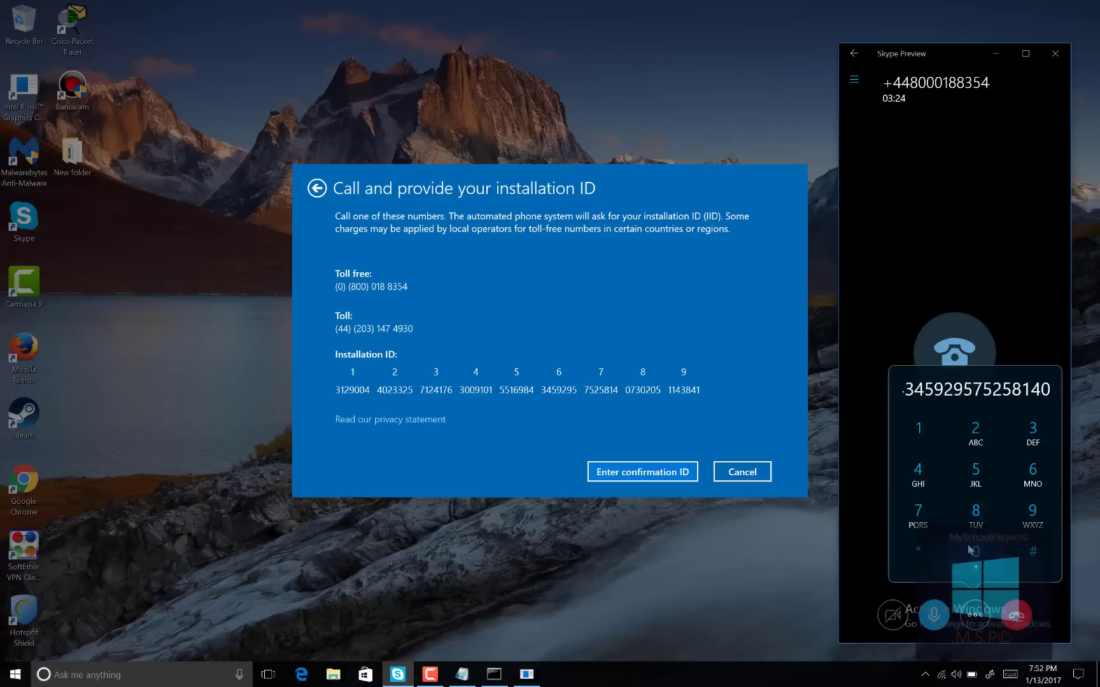
left_click(924, 507)
left_click(1032, 434)
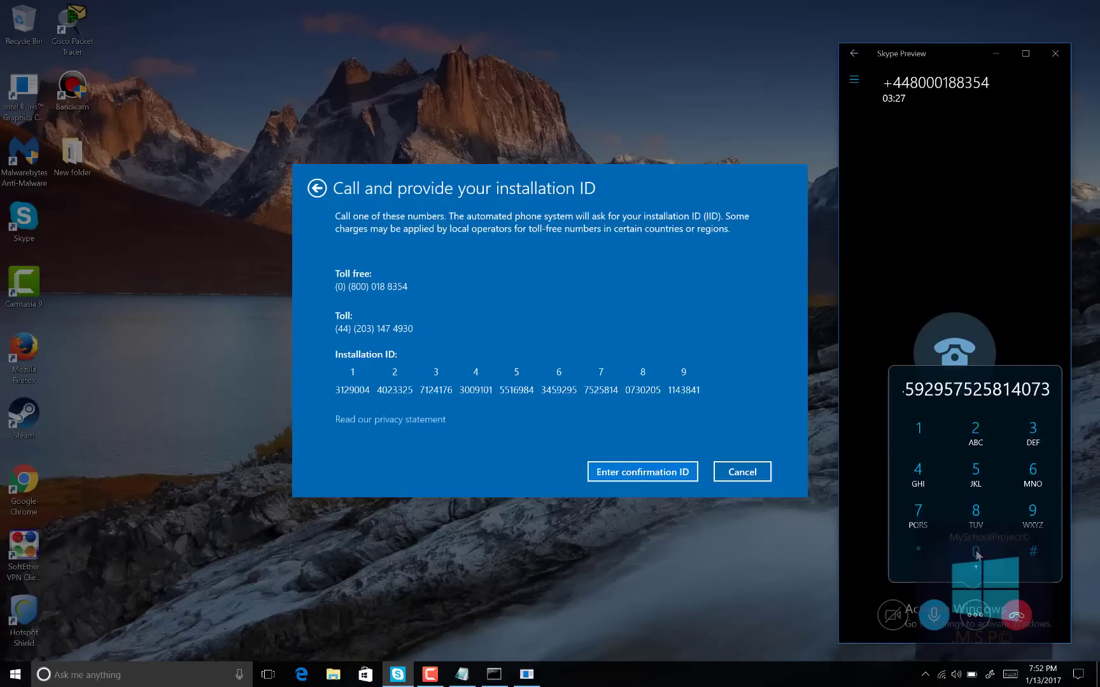
left_click(978, 558)
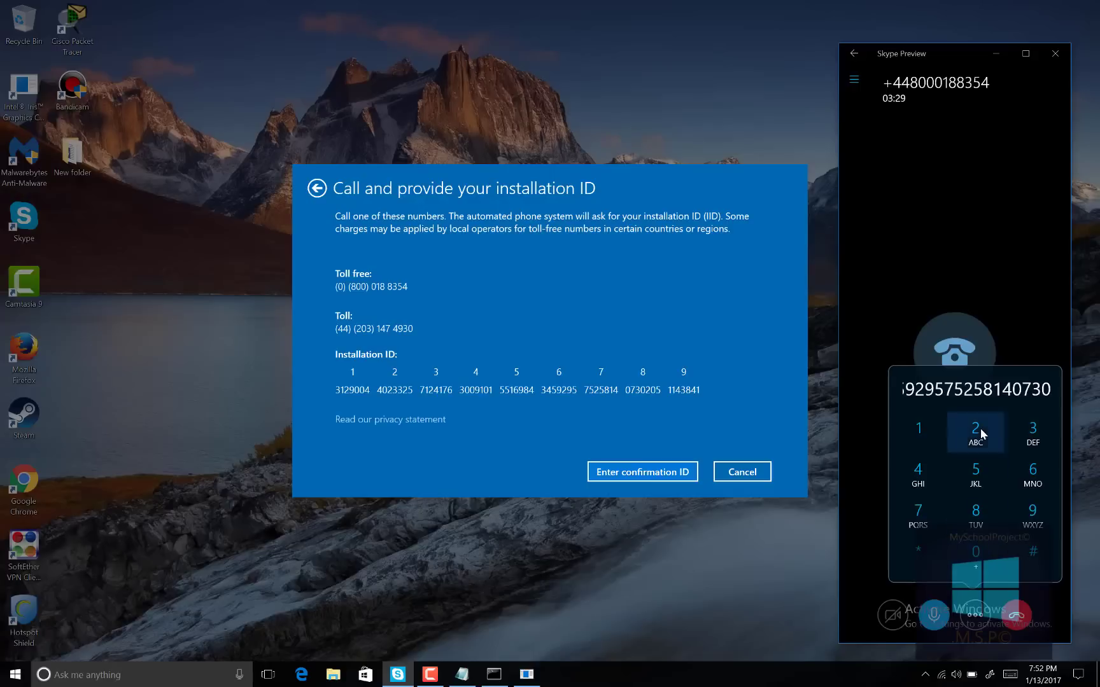
left_click(976, 436)
left_click(979, 552)
left_click(977, 481)
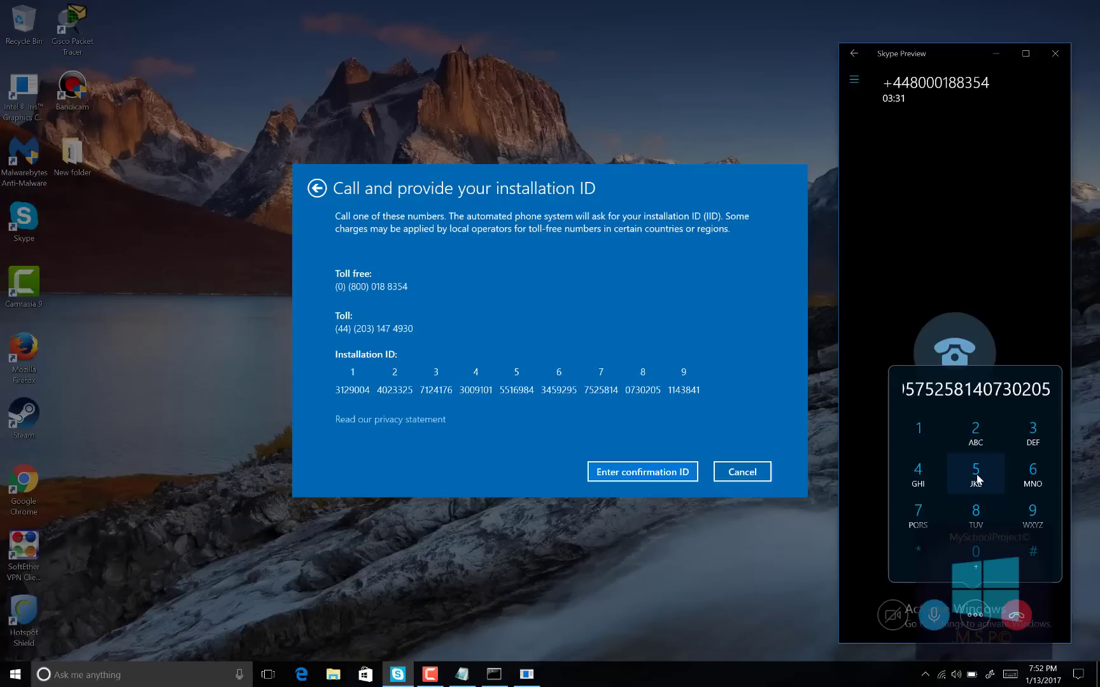
Dial the last installation ID digits and proceed to the confirmation ID entry page
left_click(931, 435)
left_click(931, 436)
left_click(924, 468)
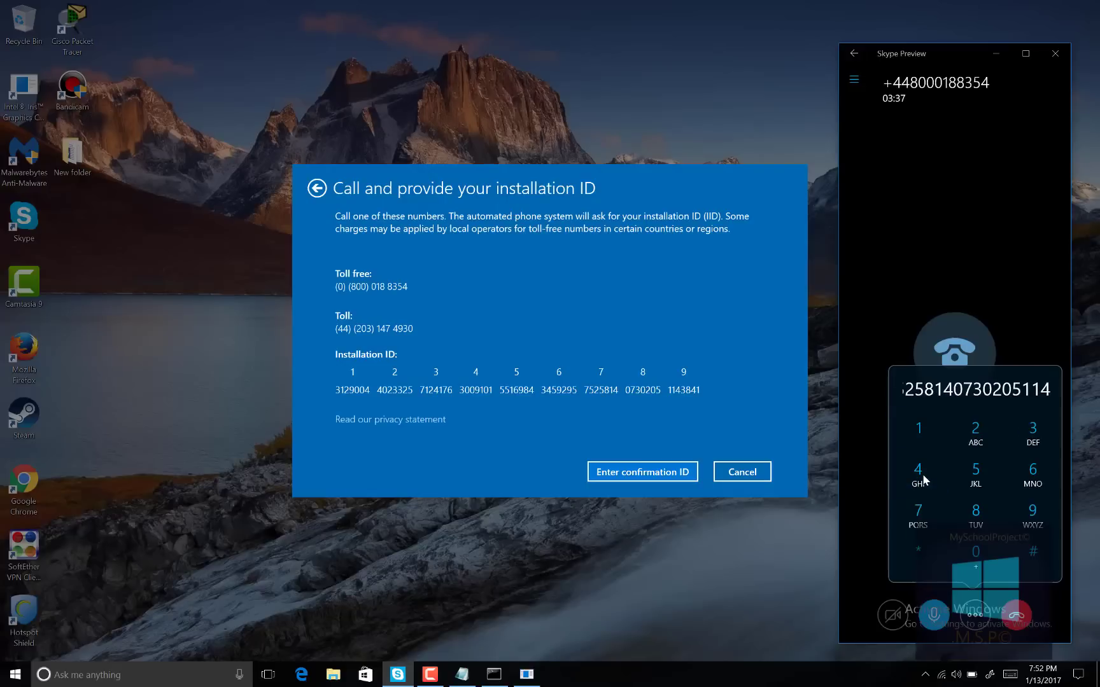
left_click(1033, 432)
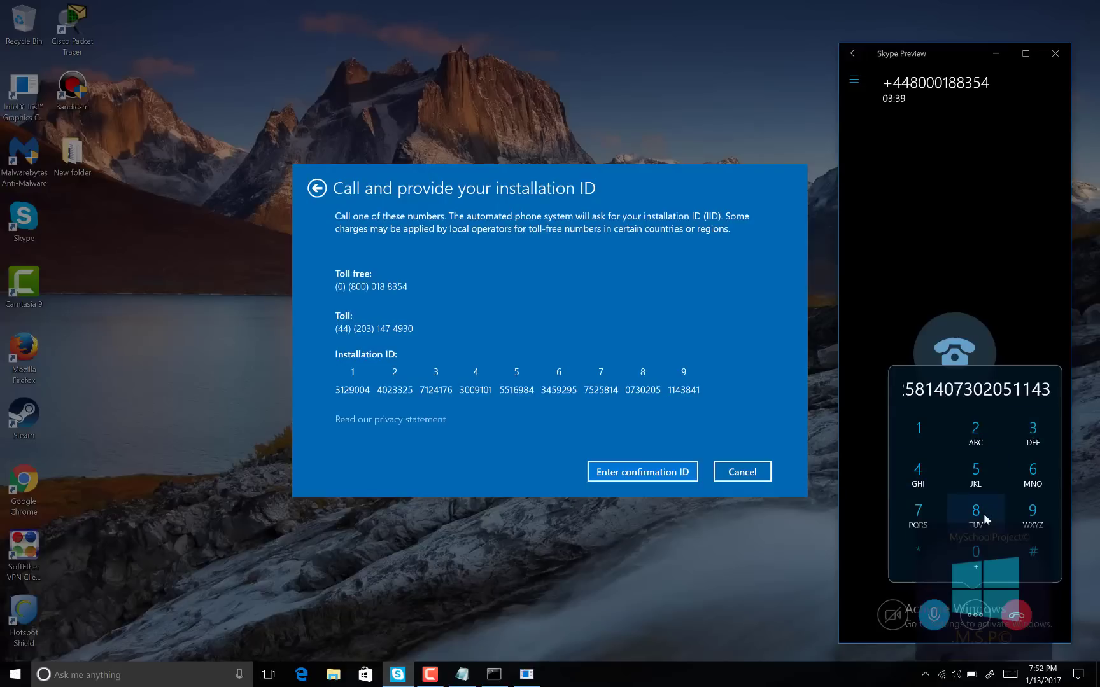
left_click(982, 513)
left_click(928, 468)
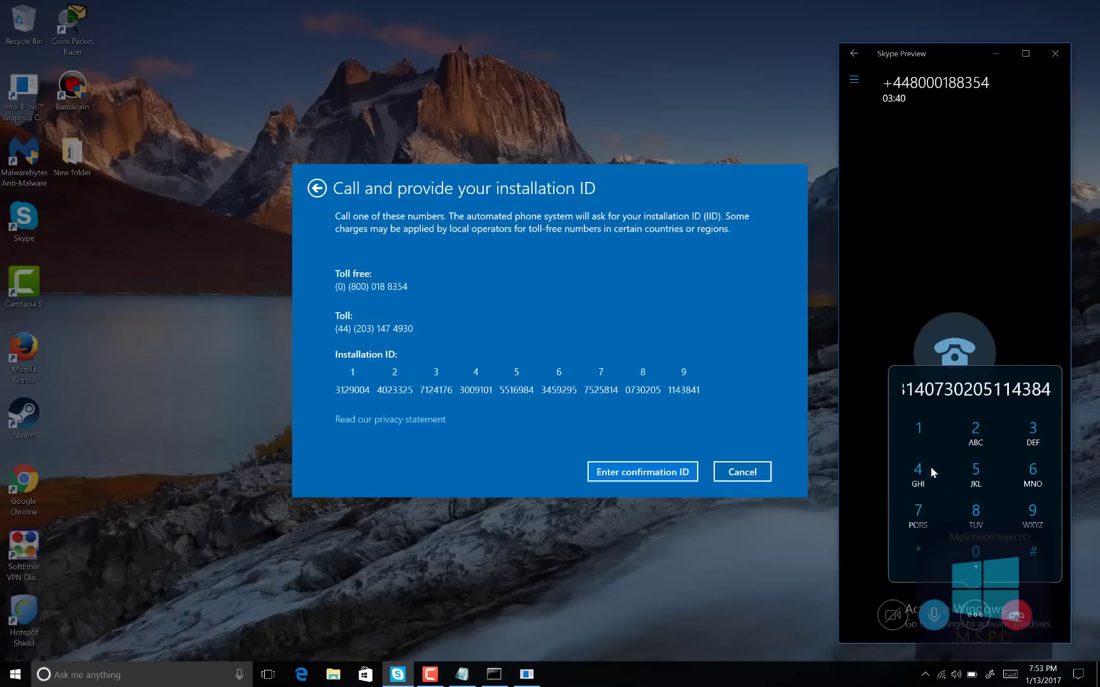
left_click(932, 433)
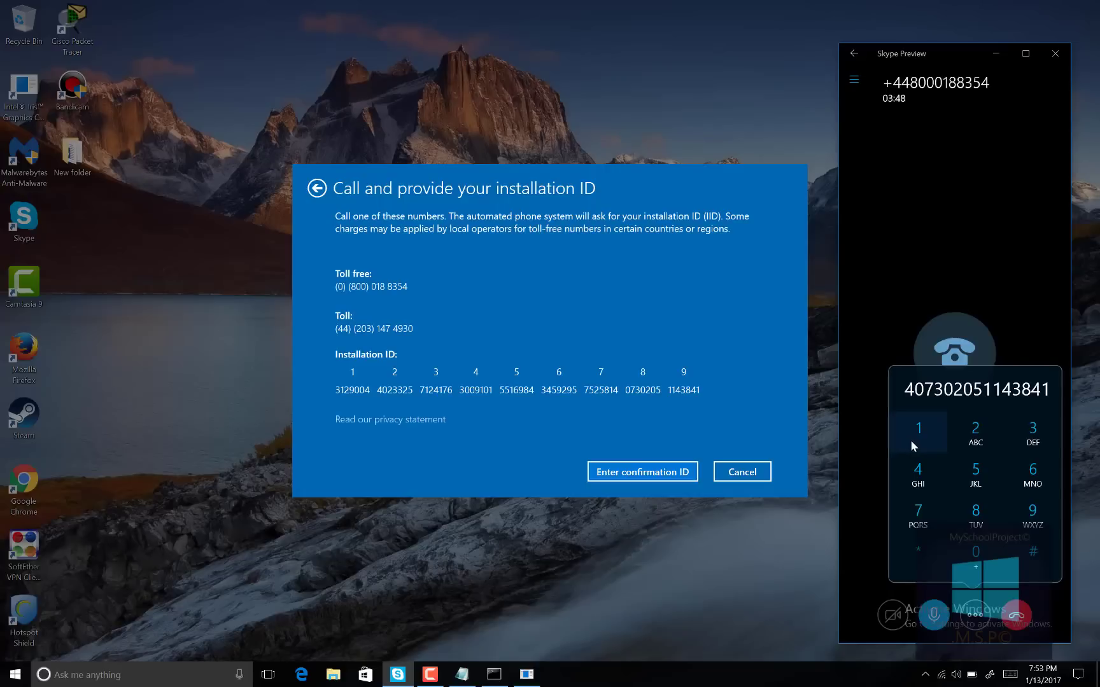
left_click(918, 440)
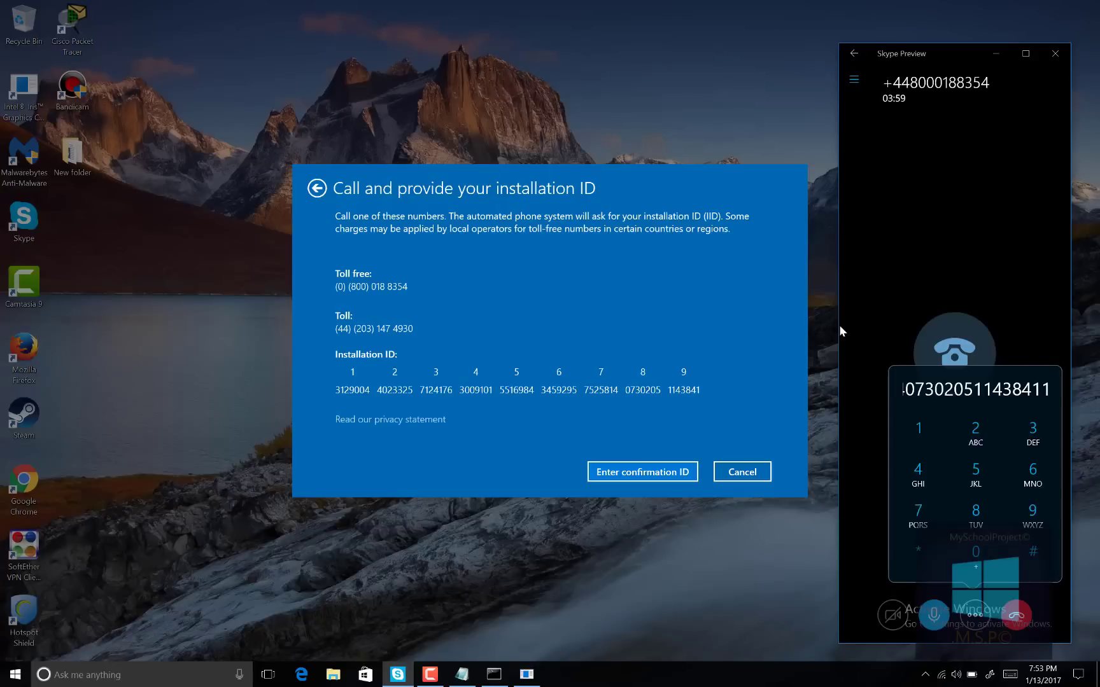
left_click(651, 472)
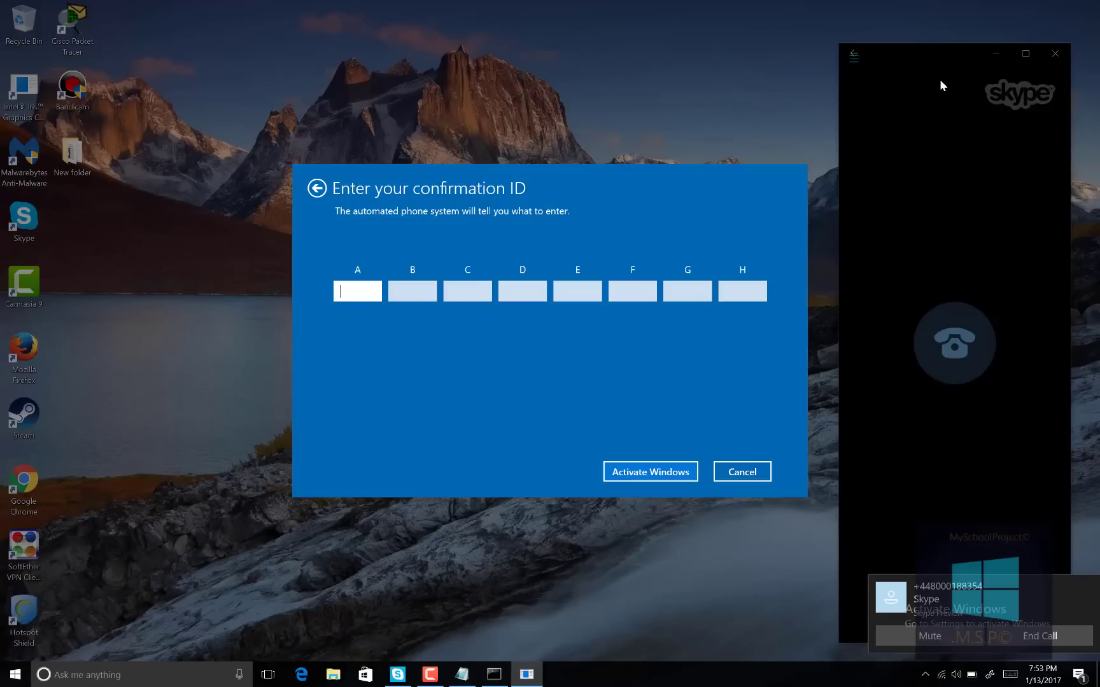
left_click(1089, 589)
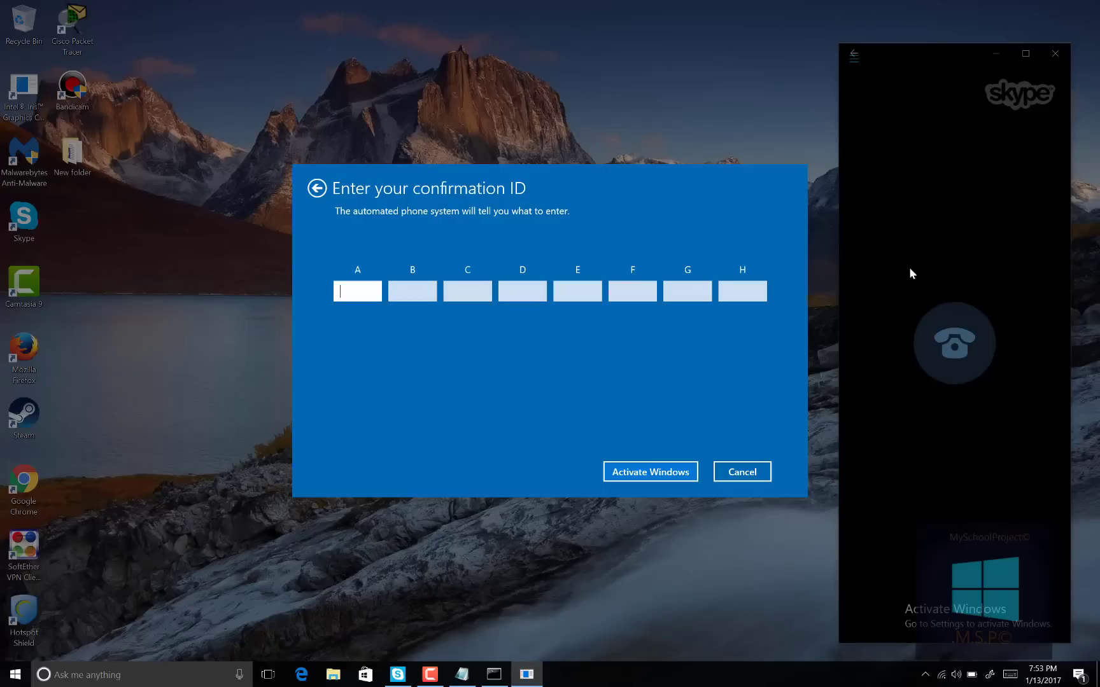
left_click(398, 675)
left_click(976, 615)
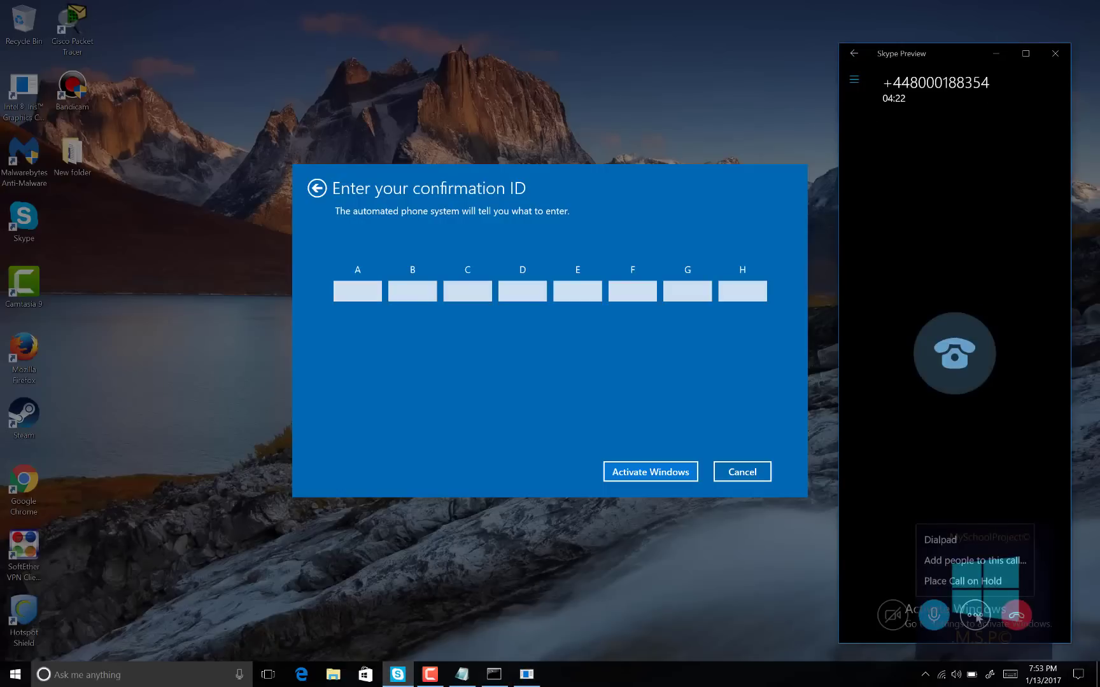
left_click(942, 540)
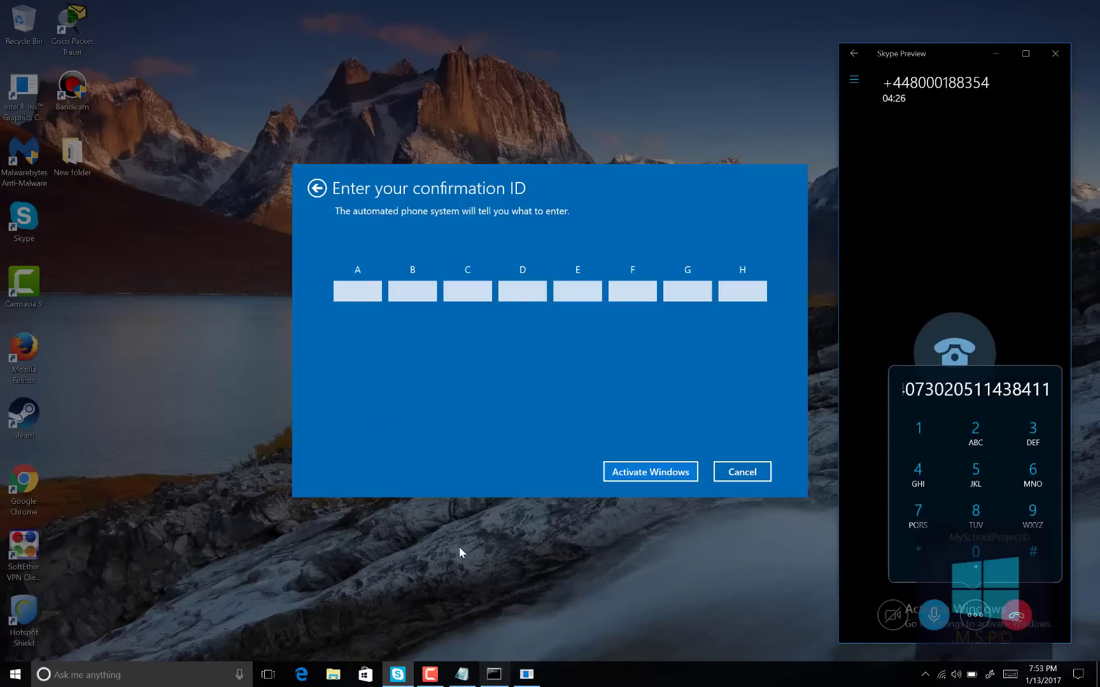
left_click(447, 432)
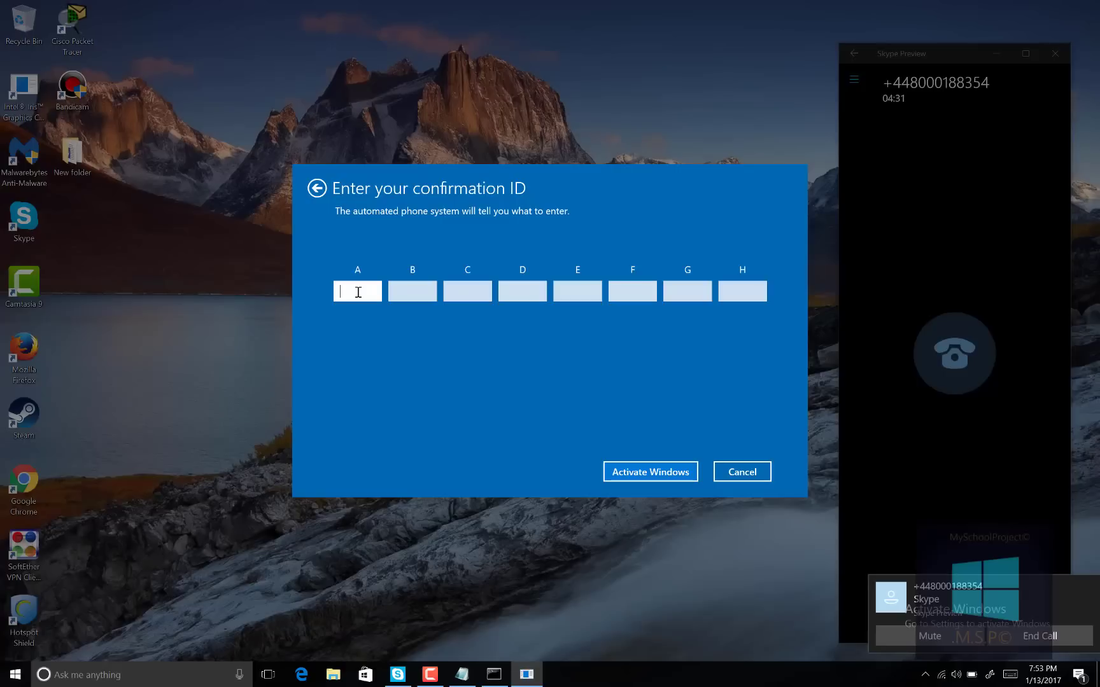
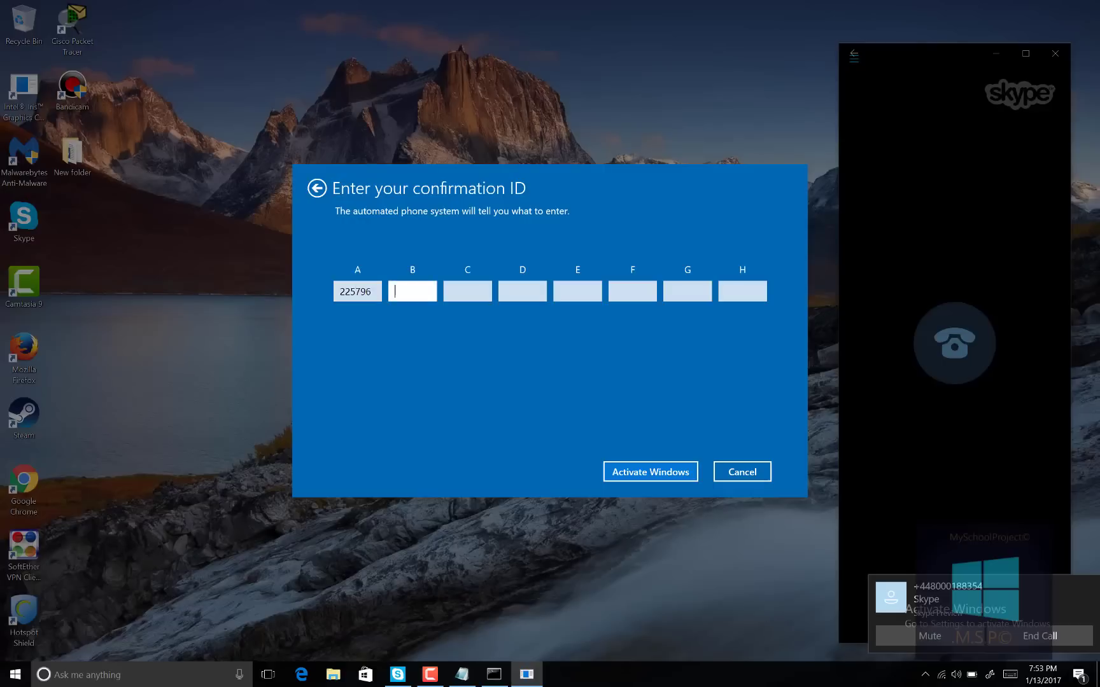
Dial # on the Skype call to confirm block A
left_click(397, 675)
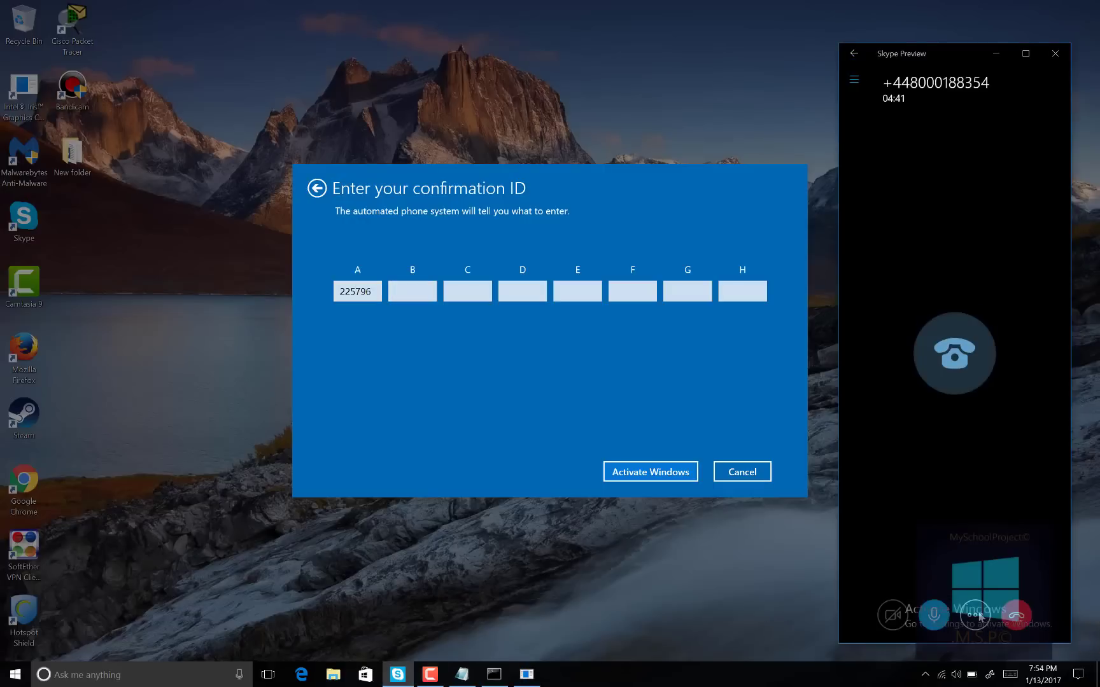
left_click(979, 615)
left_click(973, 541)
left_click(1035, 552)
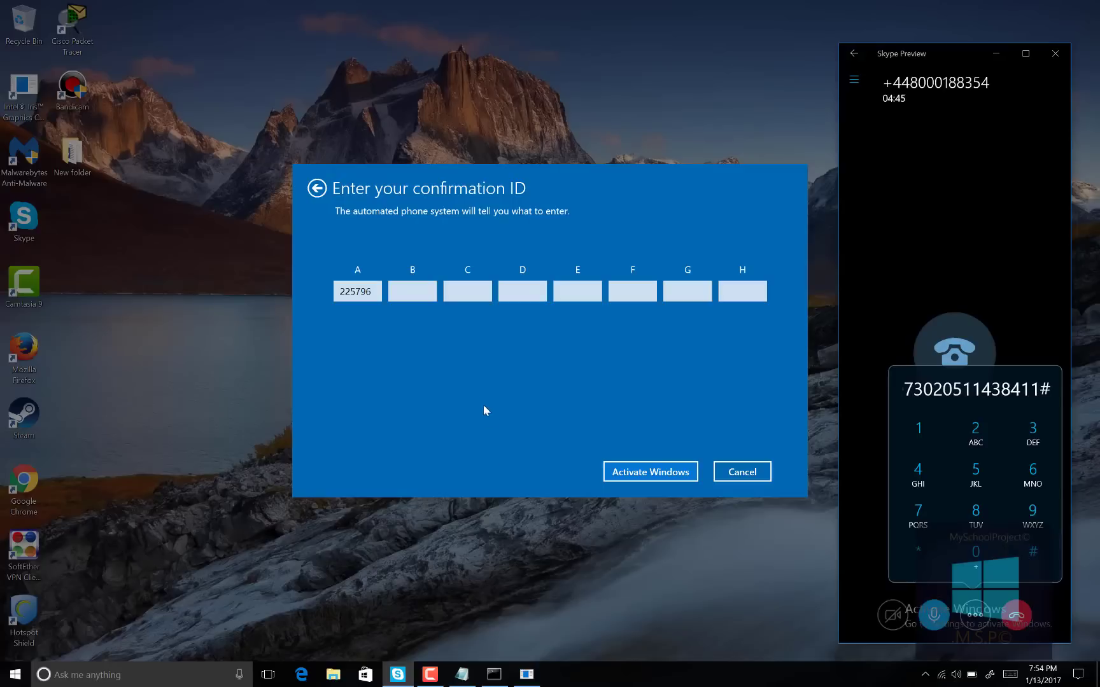
left_click(392, 306)
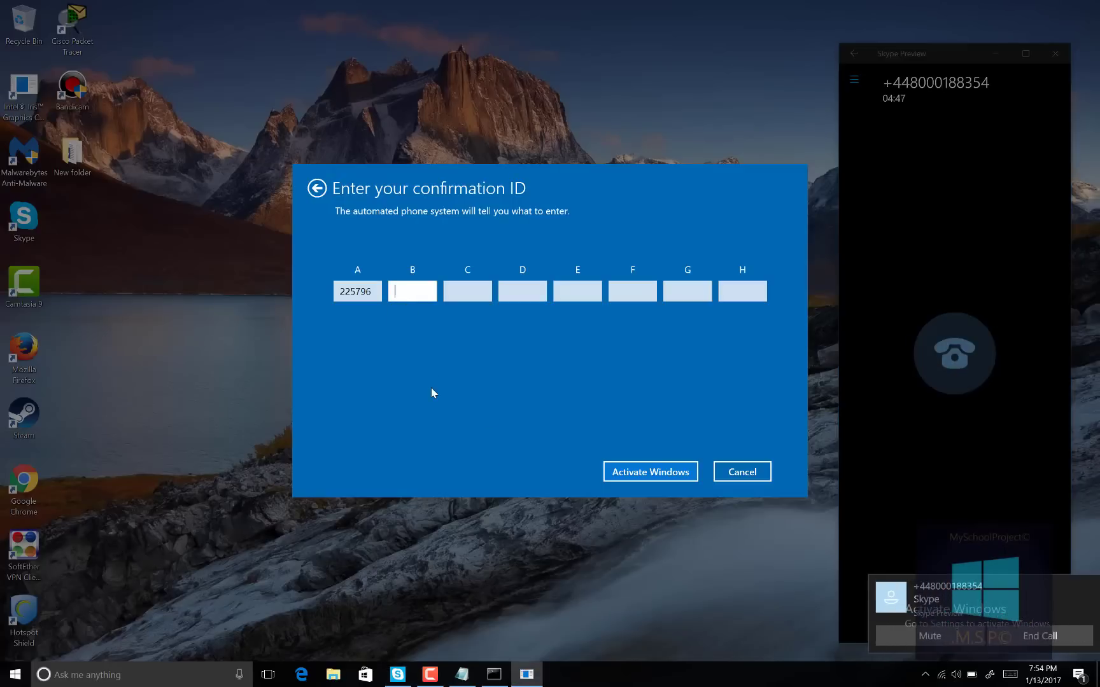
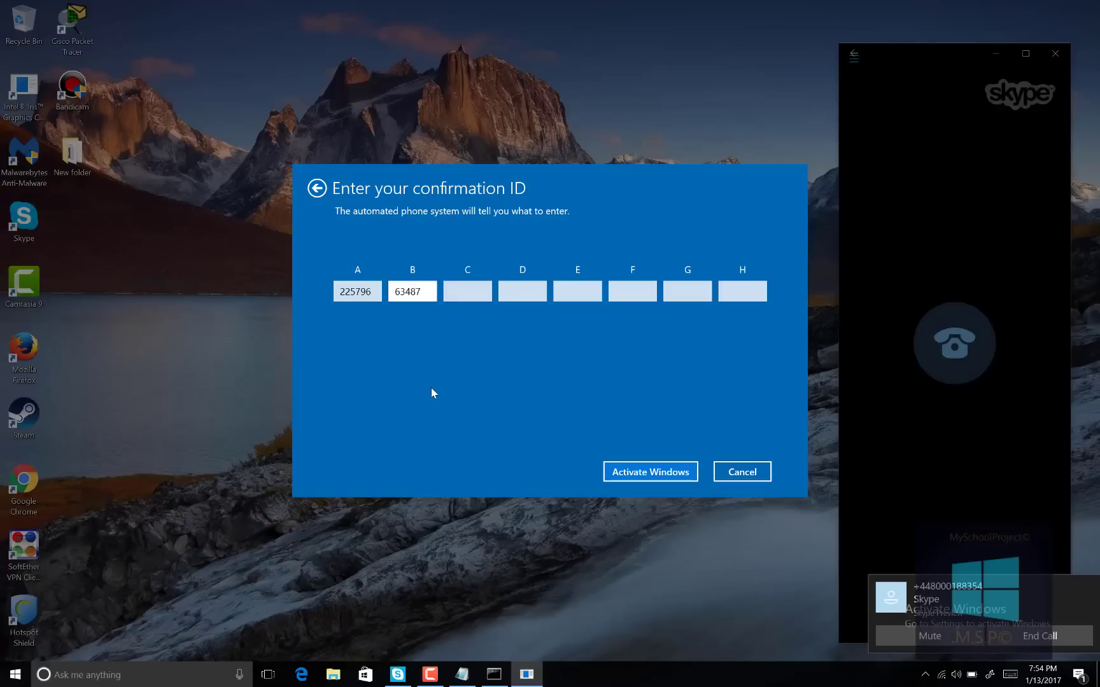
left_click(398, 675)
left_click(974, 614)
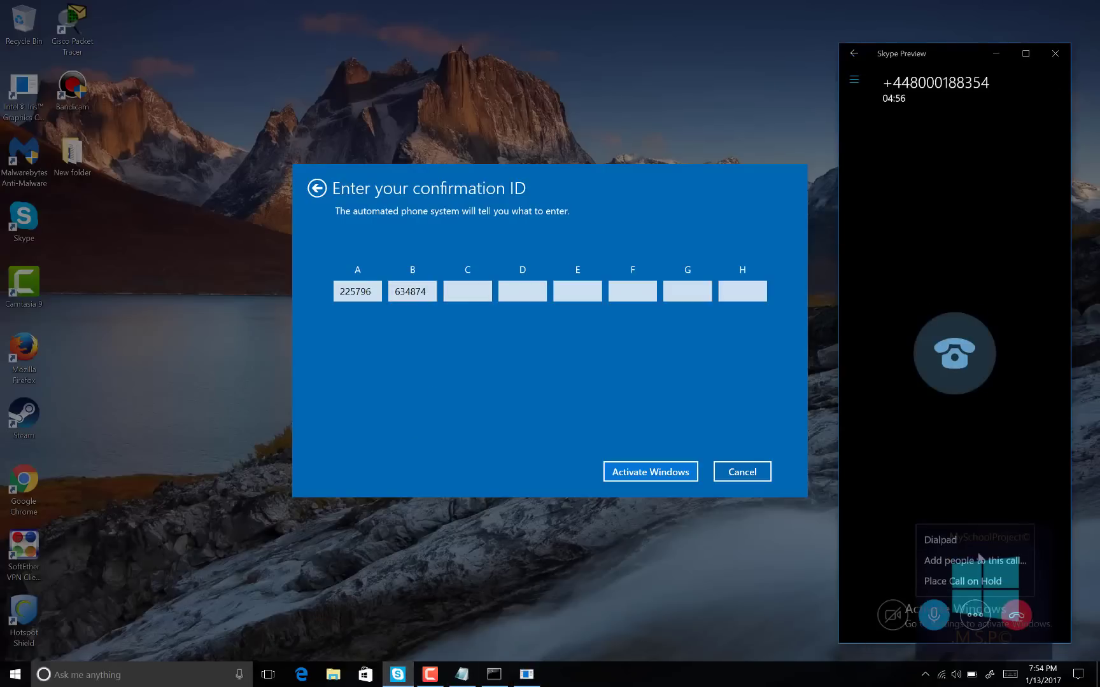
left_click(979, 543)
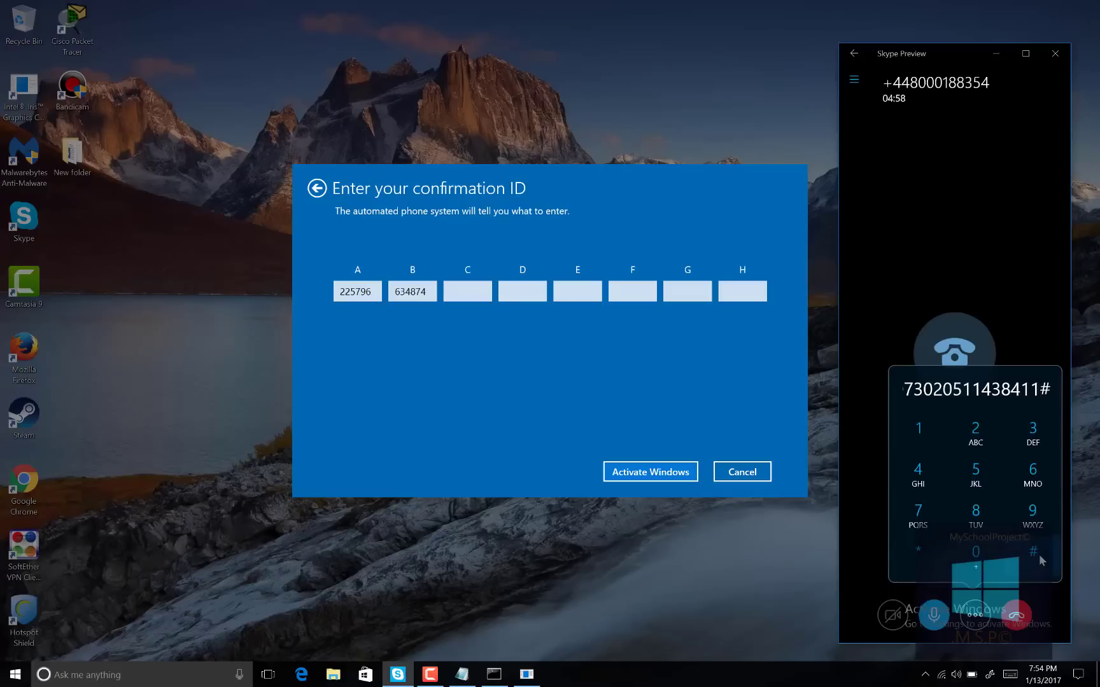
left_click(1040, 559)
left_click(470, 292)
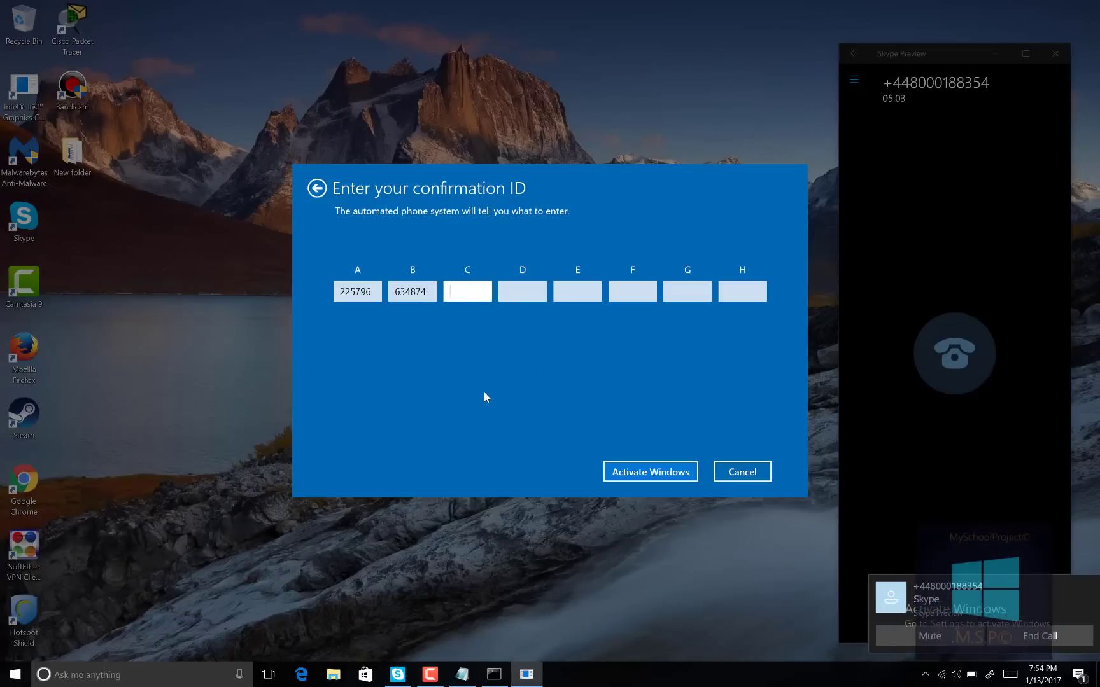
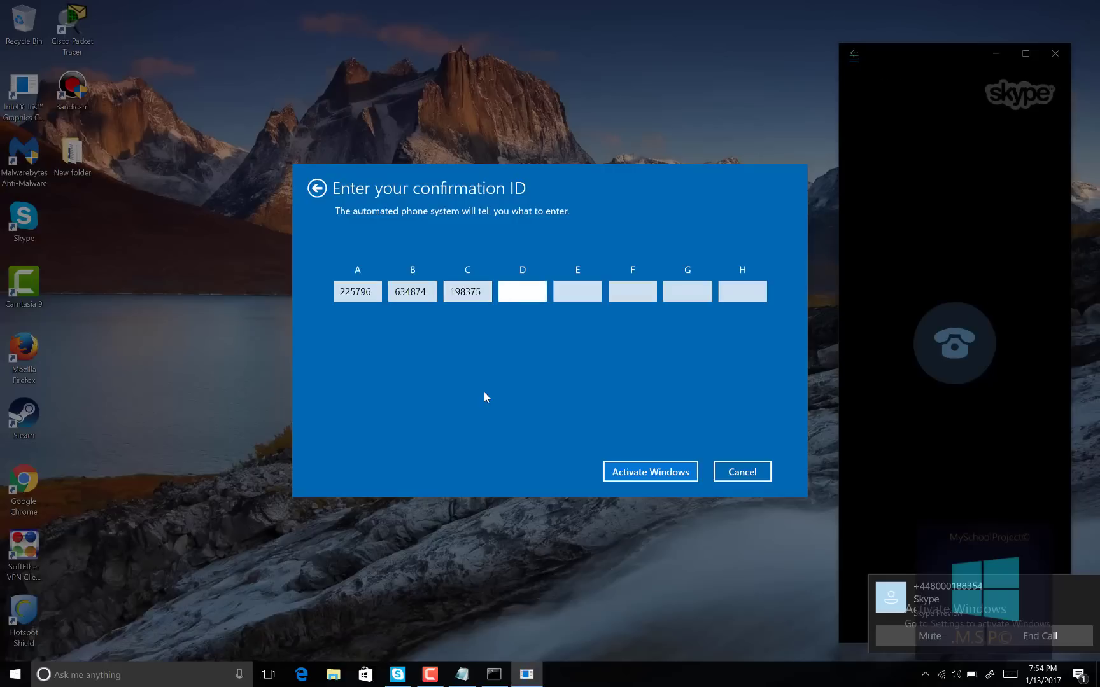
left_click(397, 674)
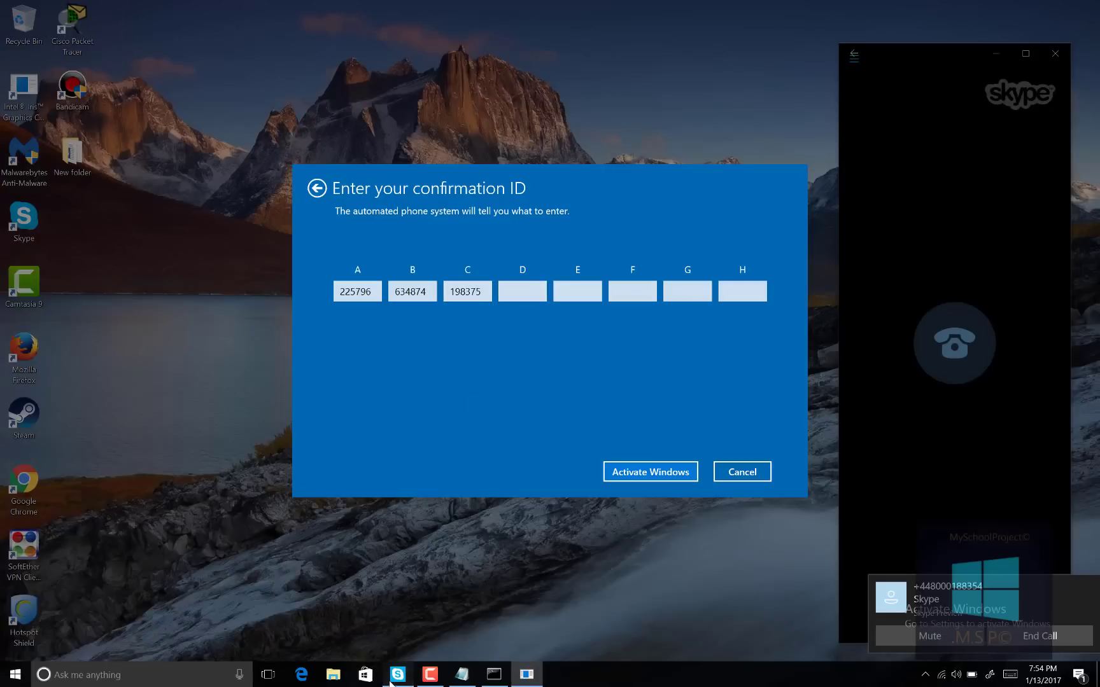
left_click(975, 614)
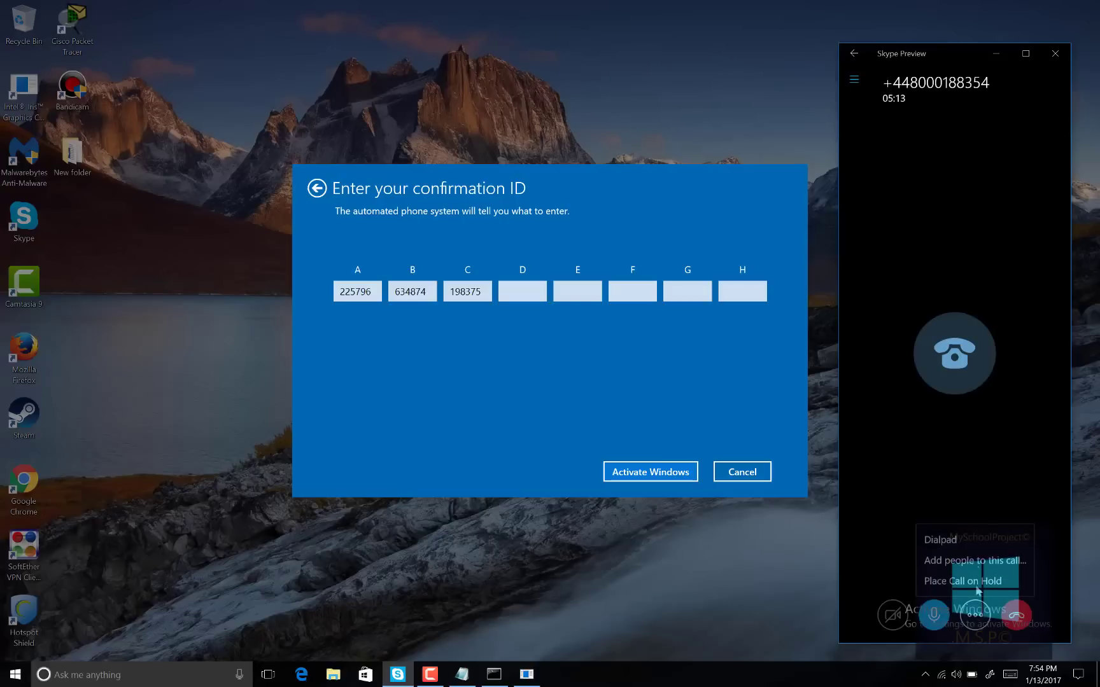
left_click(972, 551)
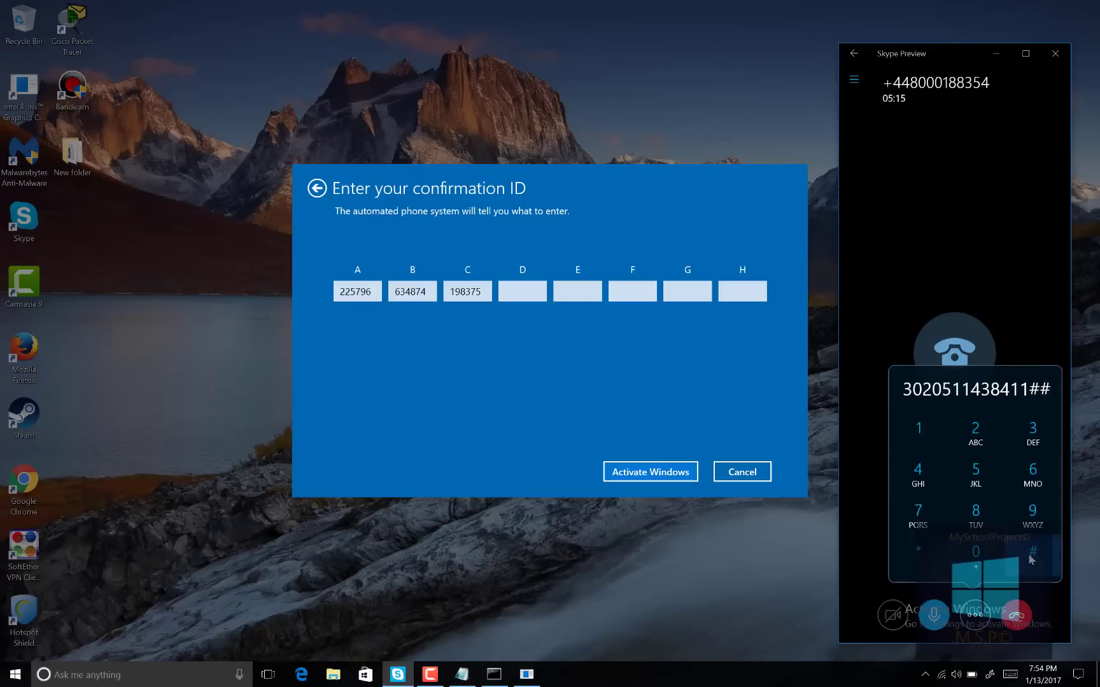
left_click(1033, 551)
left_click(524, 295)
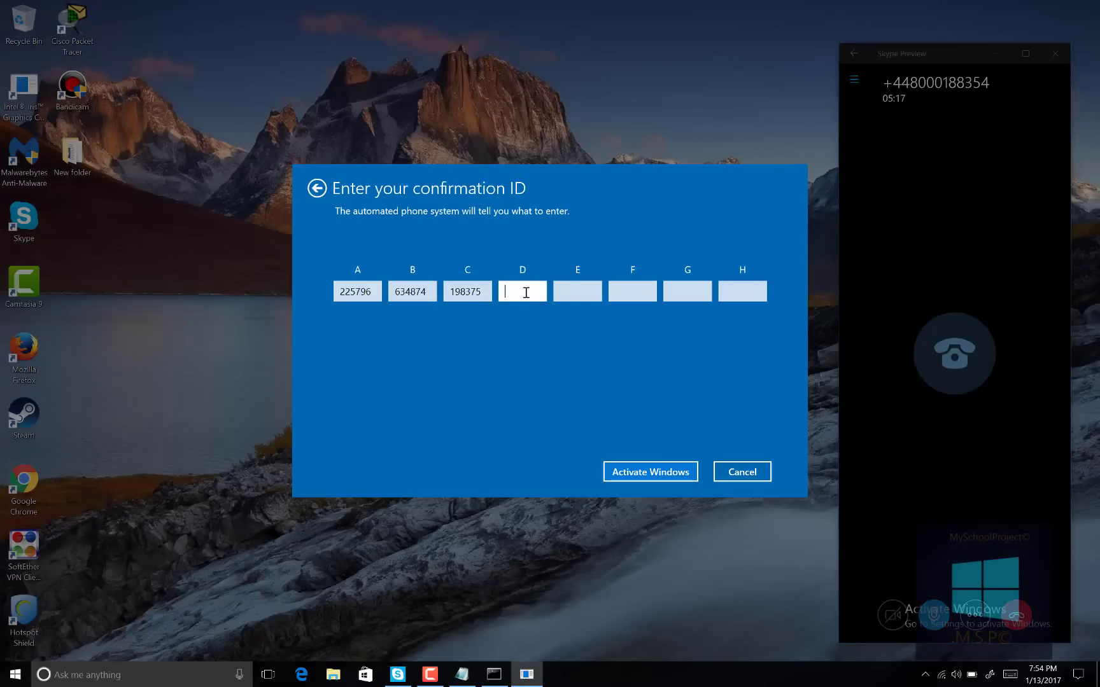
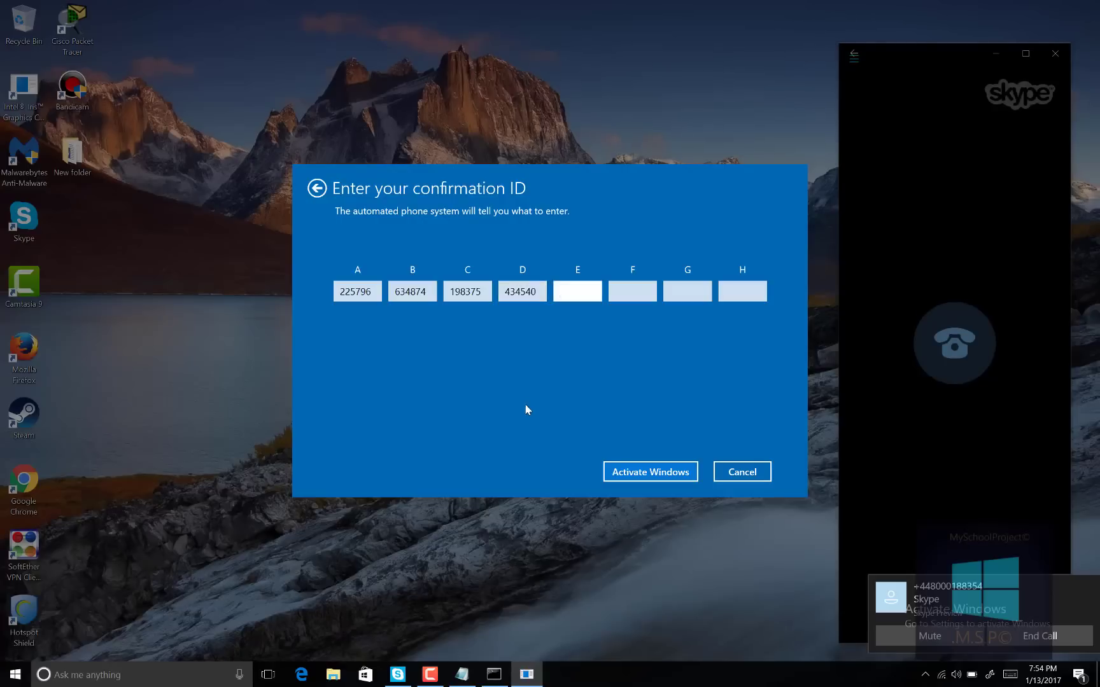
left_click(397, 675)
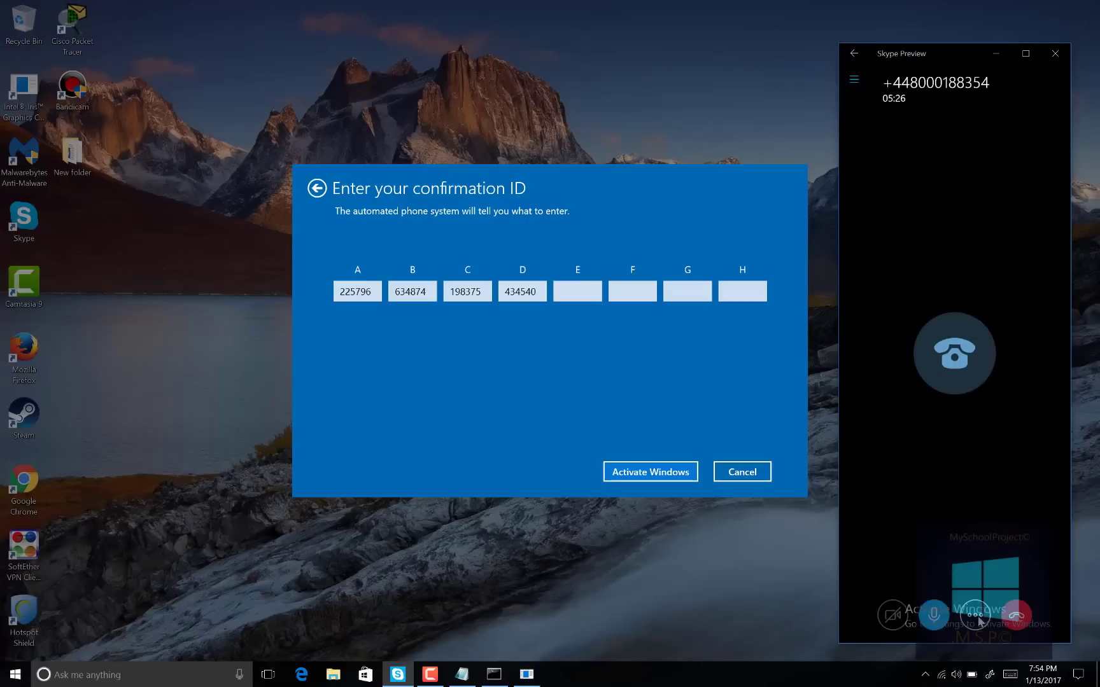
left_click(981, 620)
left_click(977, 542)
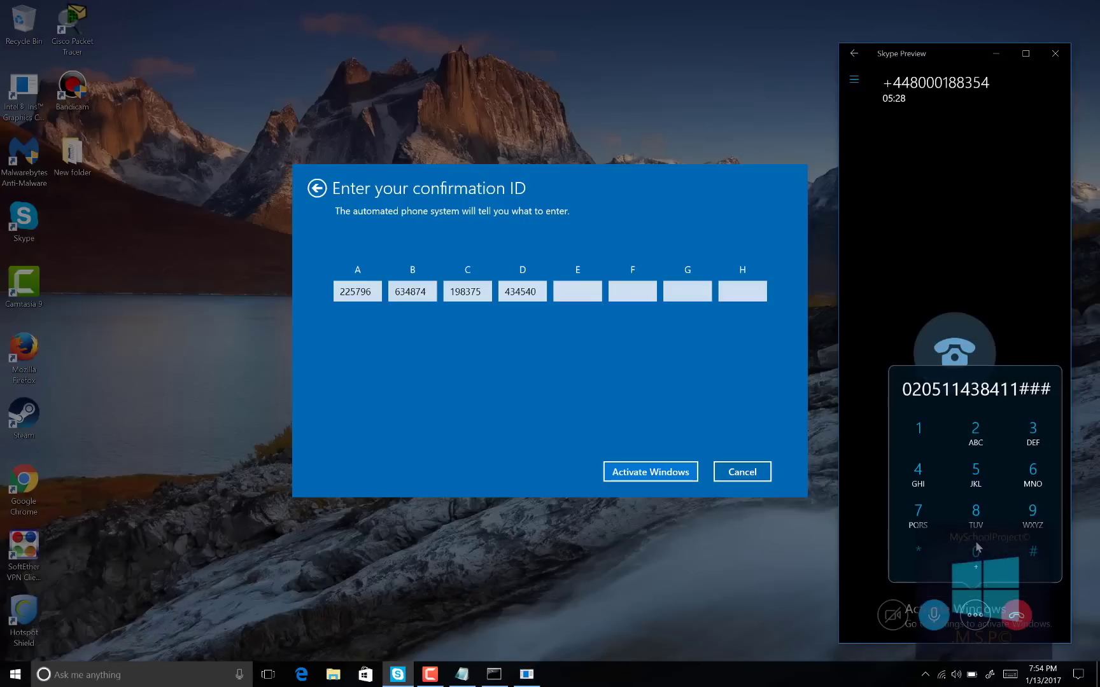
left_click(1042, 553)
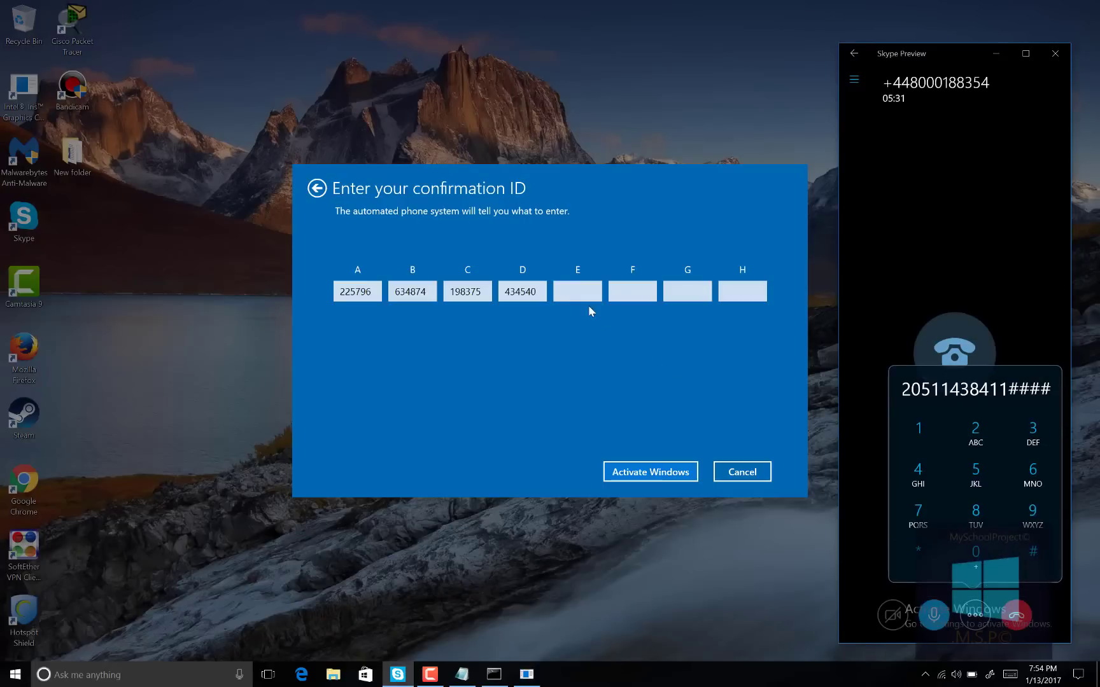
left_click(579, 292)
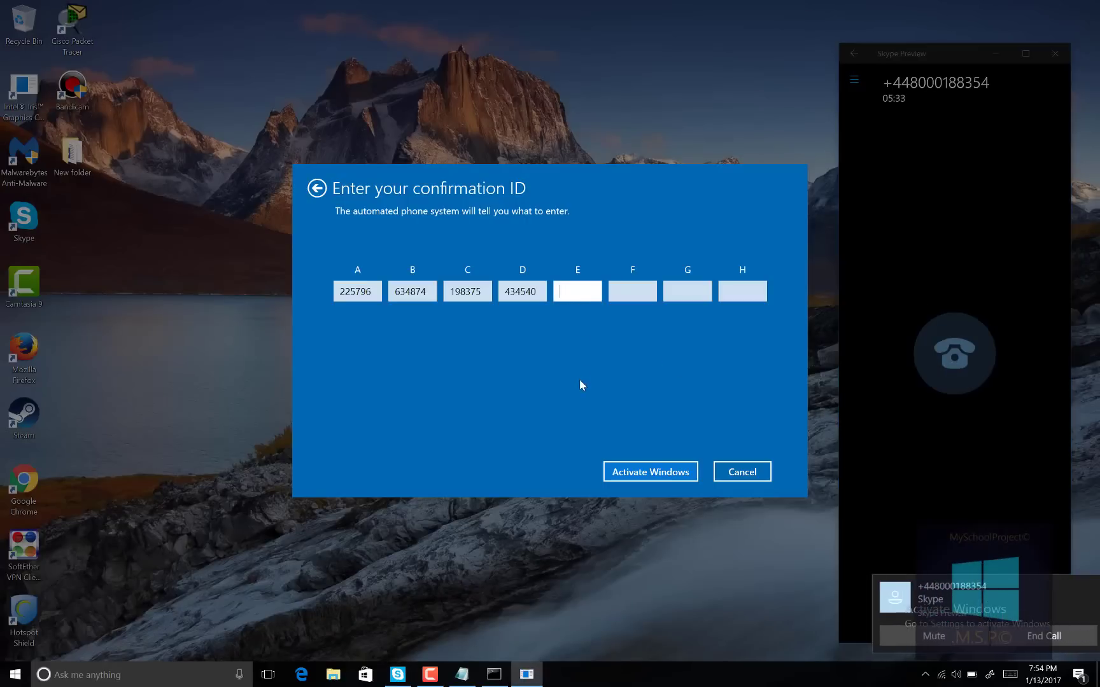
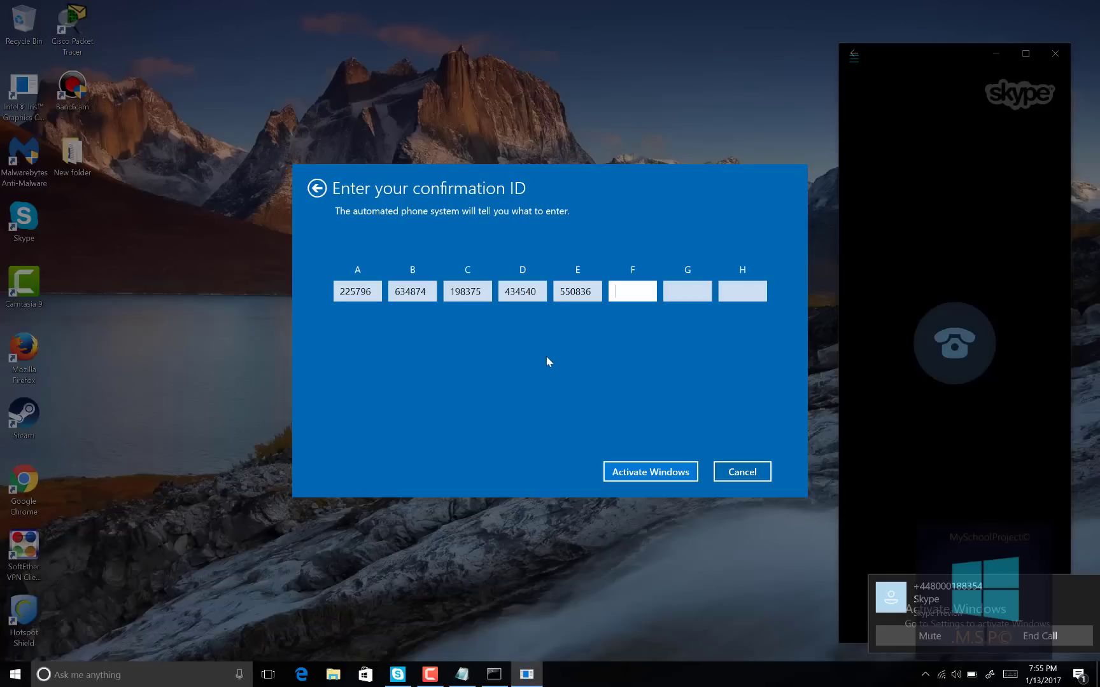
left_click(397, 674)
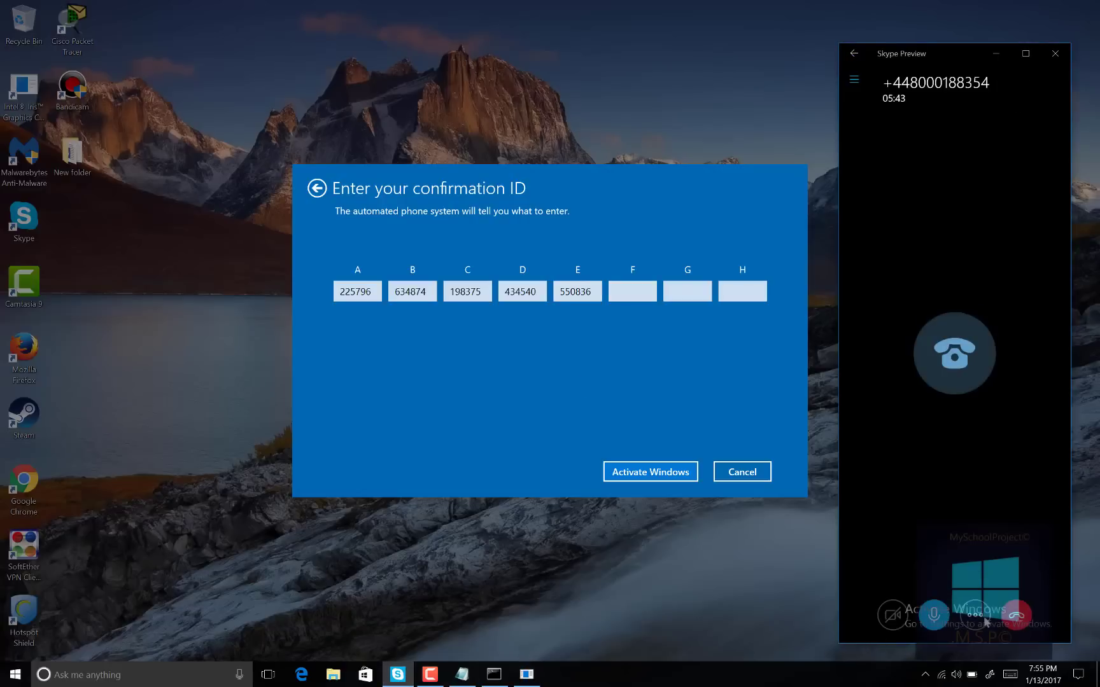
left_click(975, 615)
left_click(968, 540)
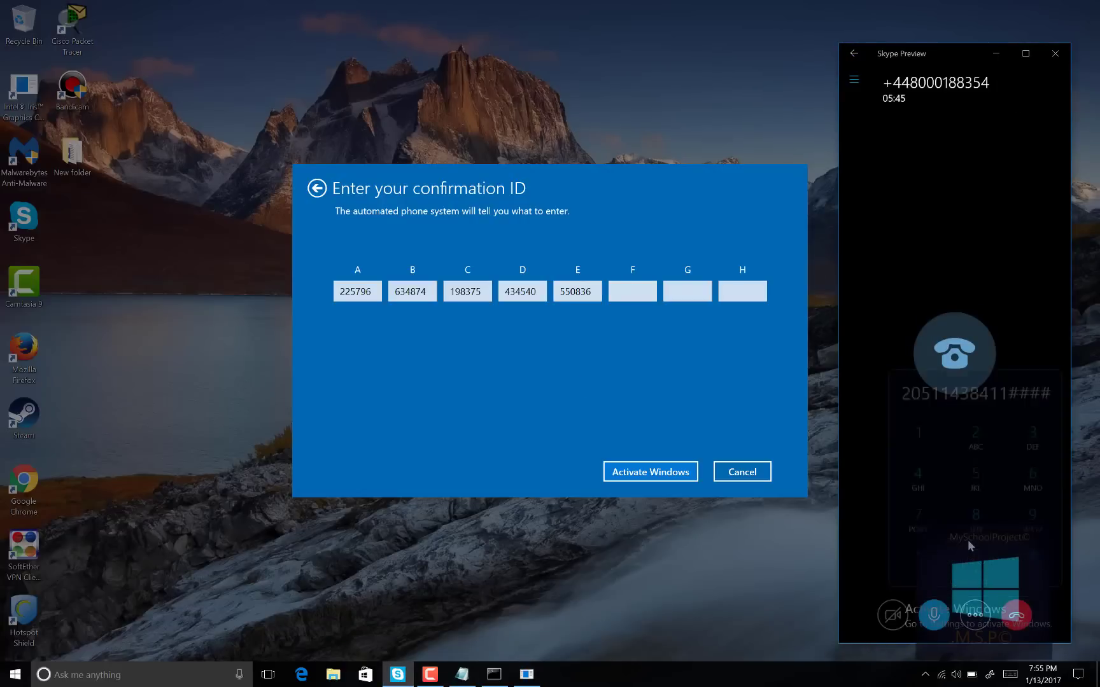
left_click(1045, 556)
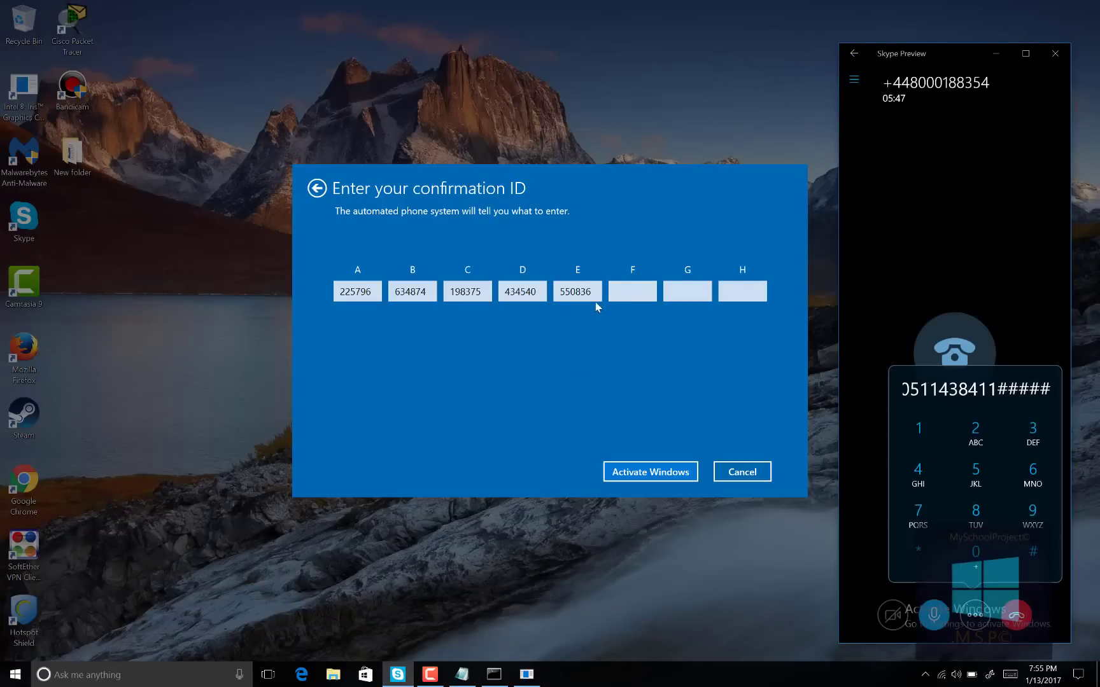
left_click(626, 290)
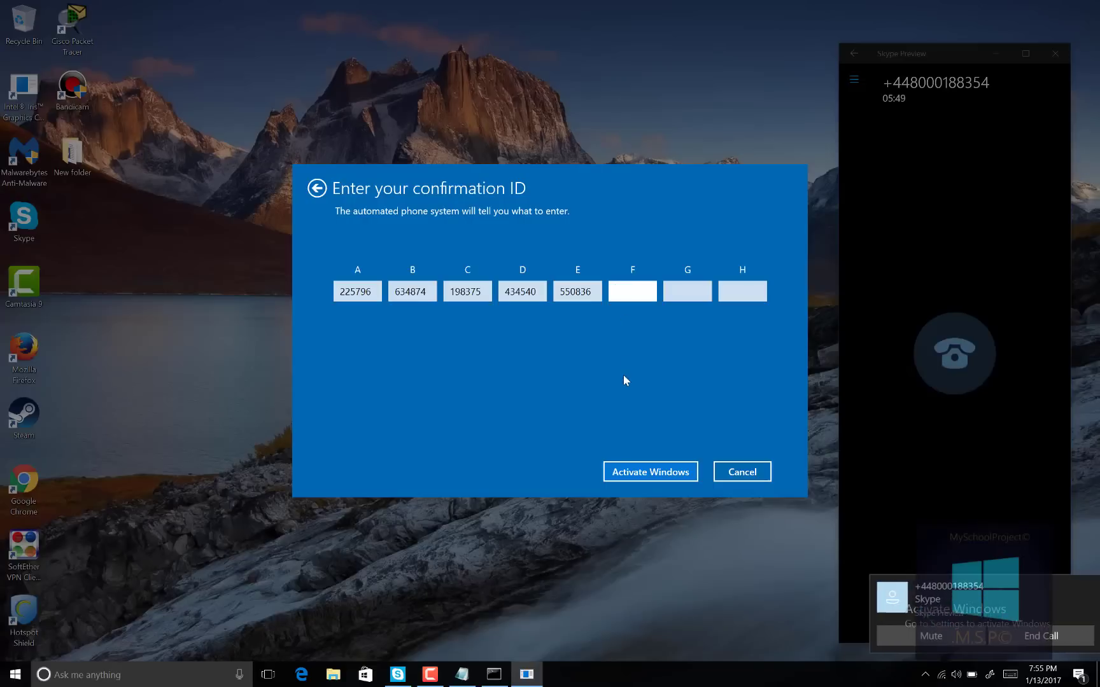
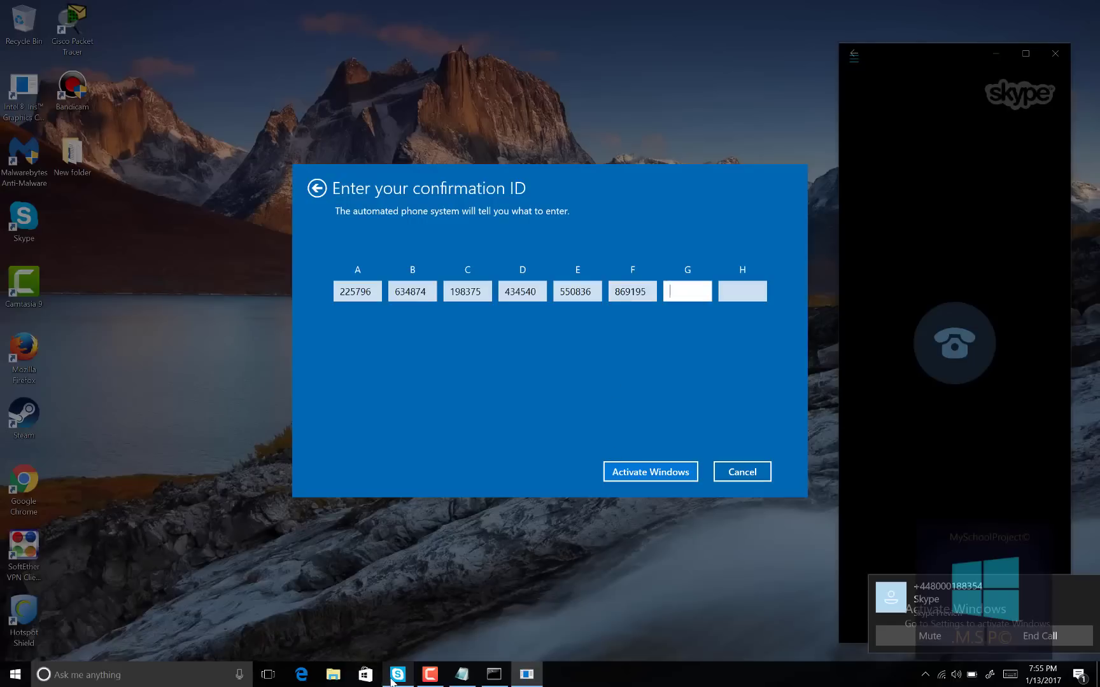
left_click(973, 616)
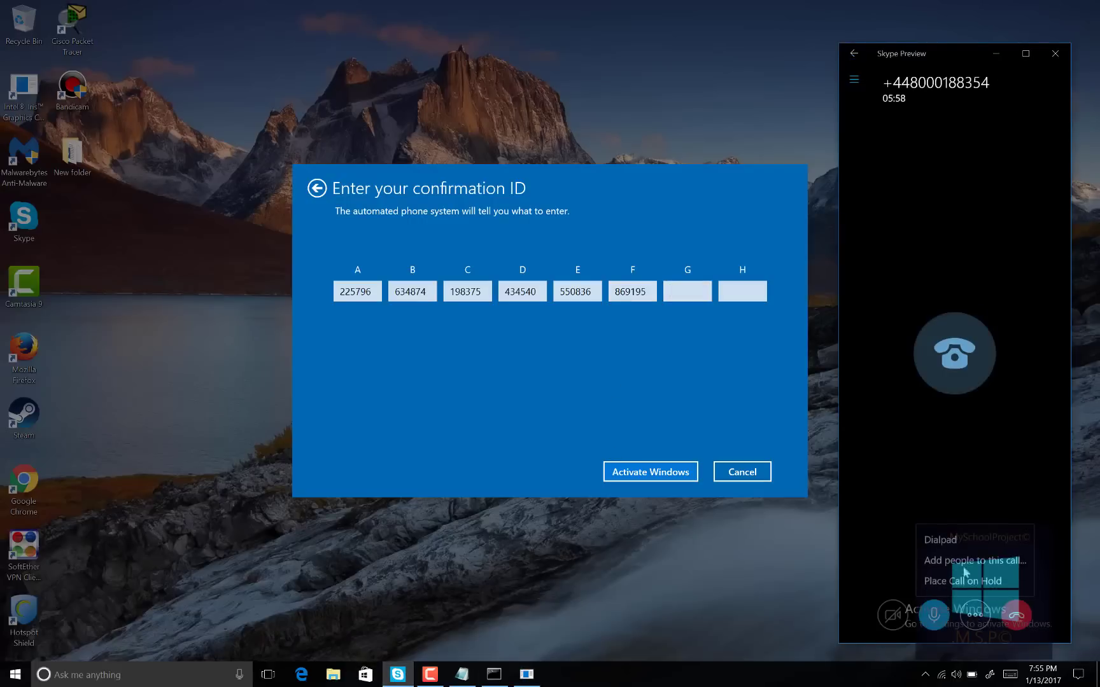
left_click(972, 559)
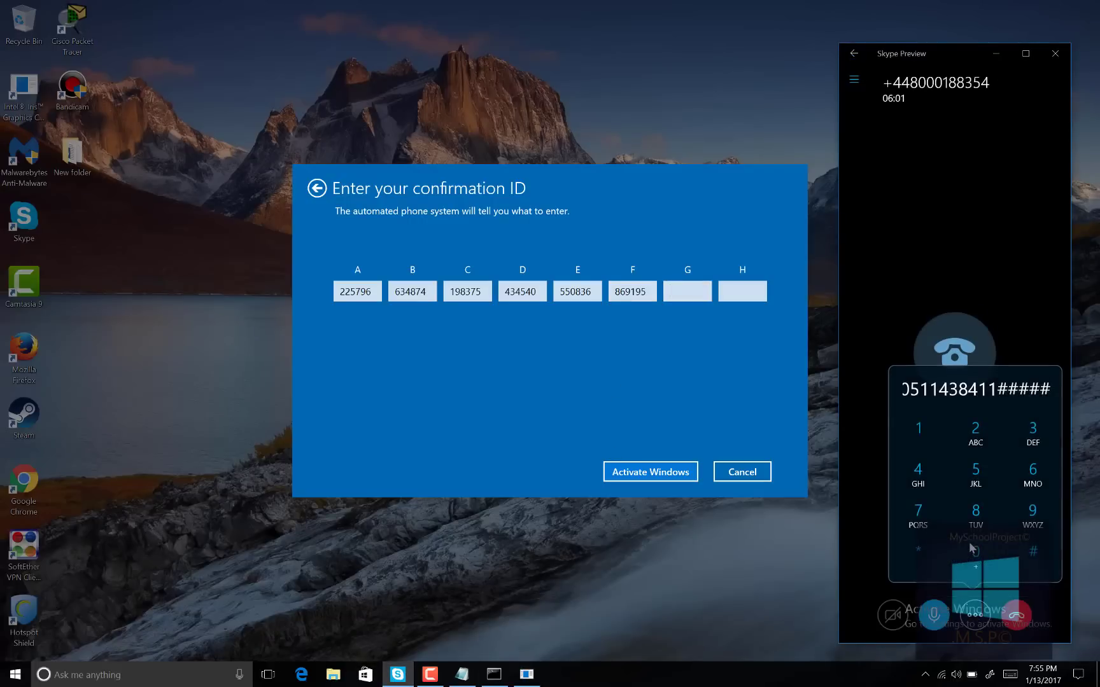
left_click(1018, 550)
left_click(685, 292)
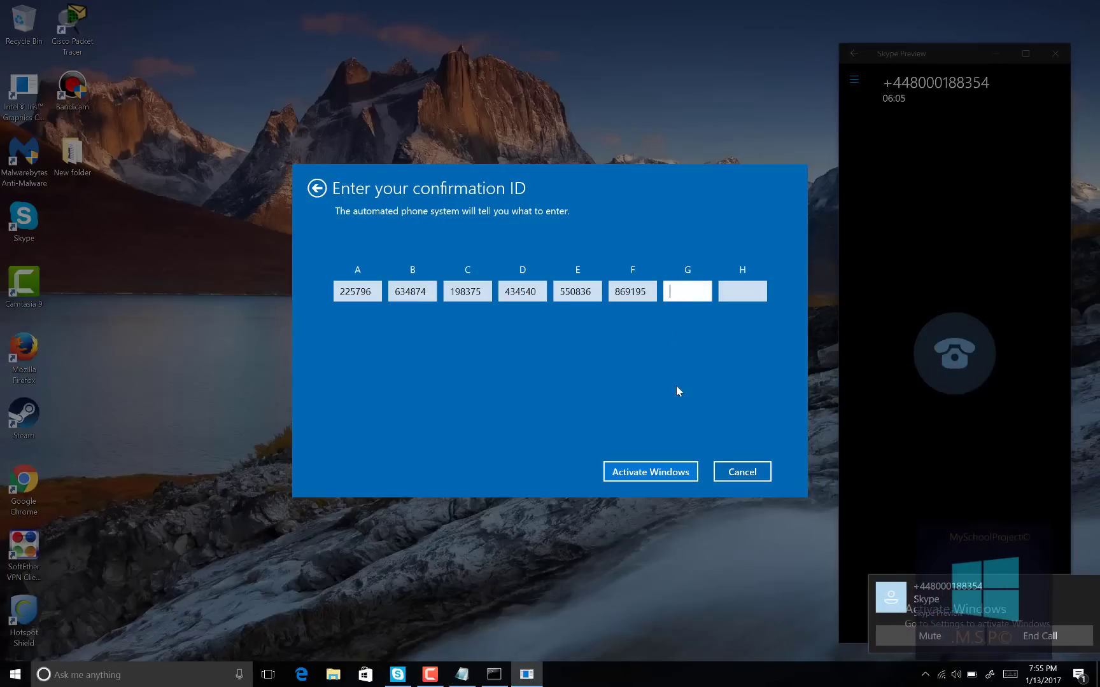
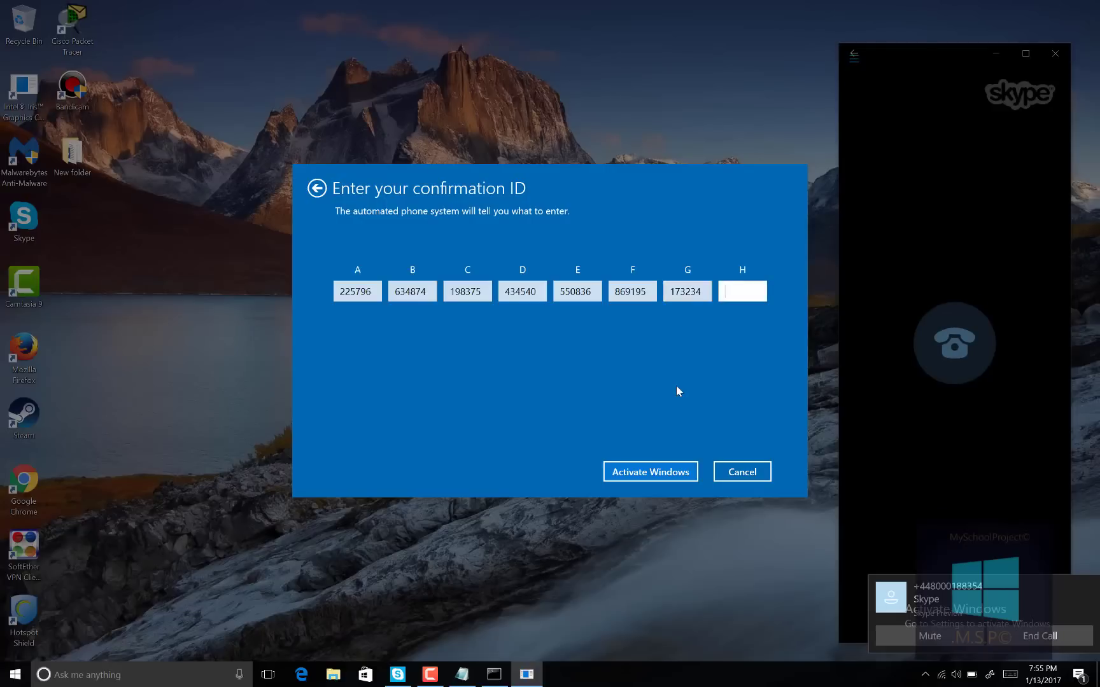
left_click(398, 674)
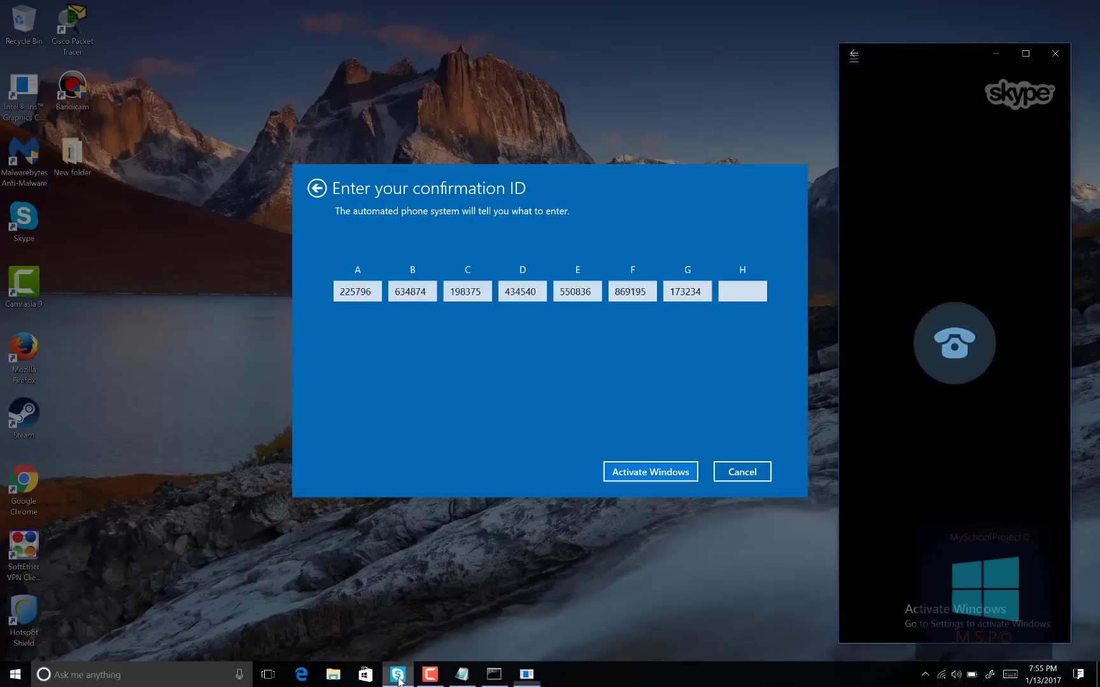
left_click(975, 615)
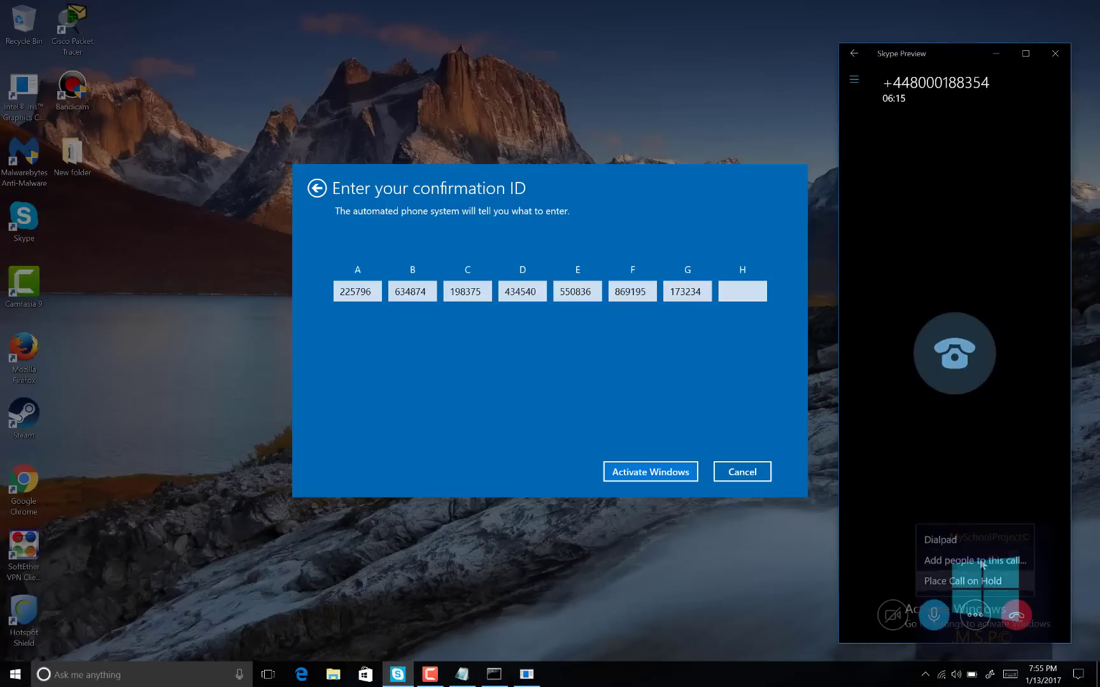
left_click(987, 540)
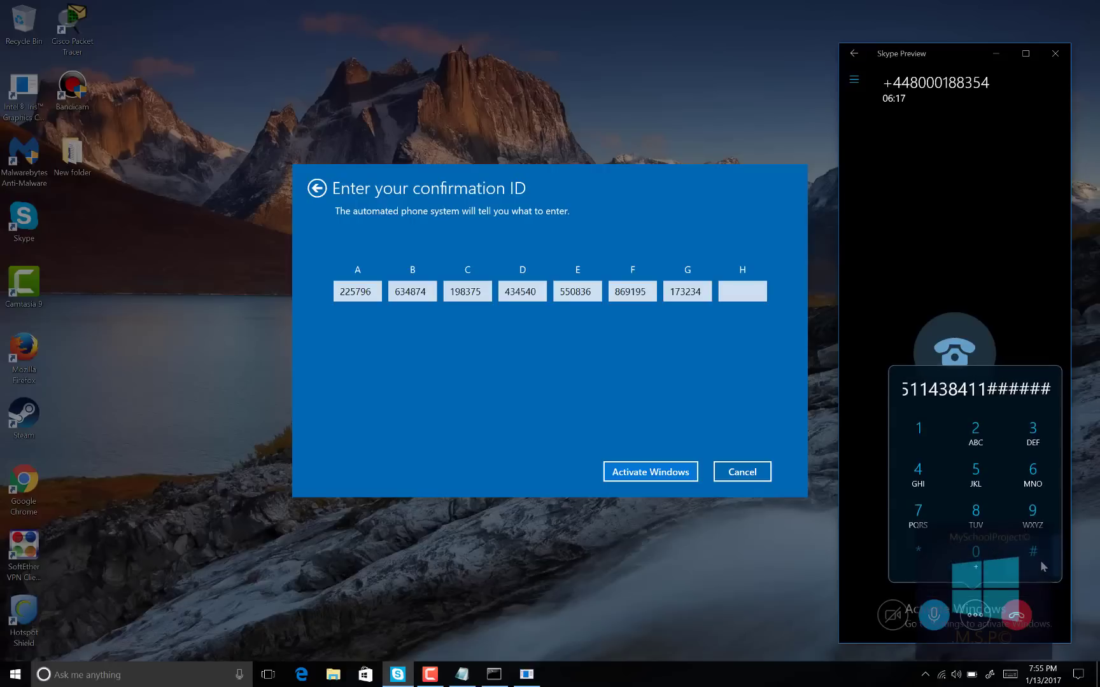
left_click(749, 291)
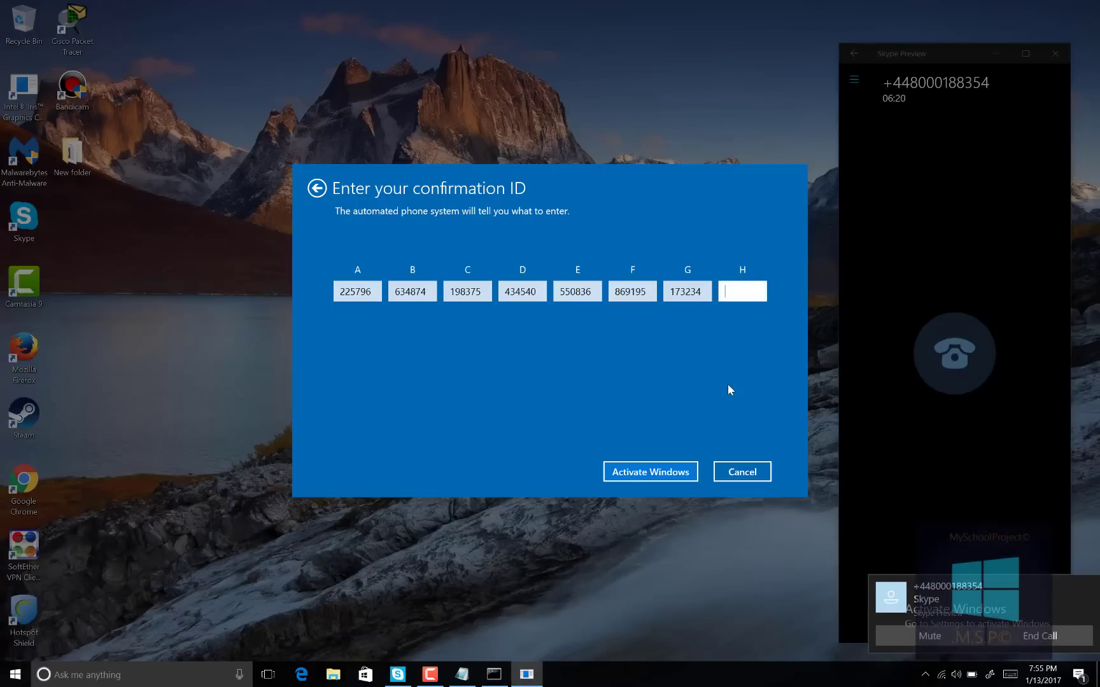
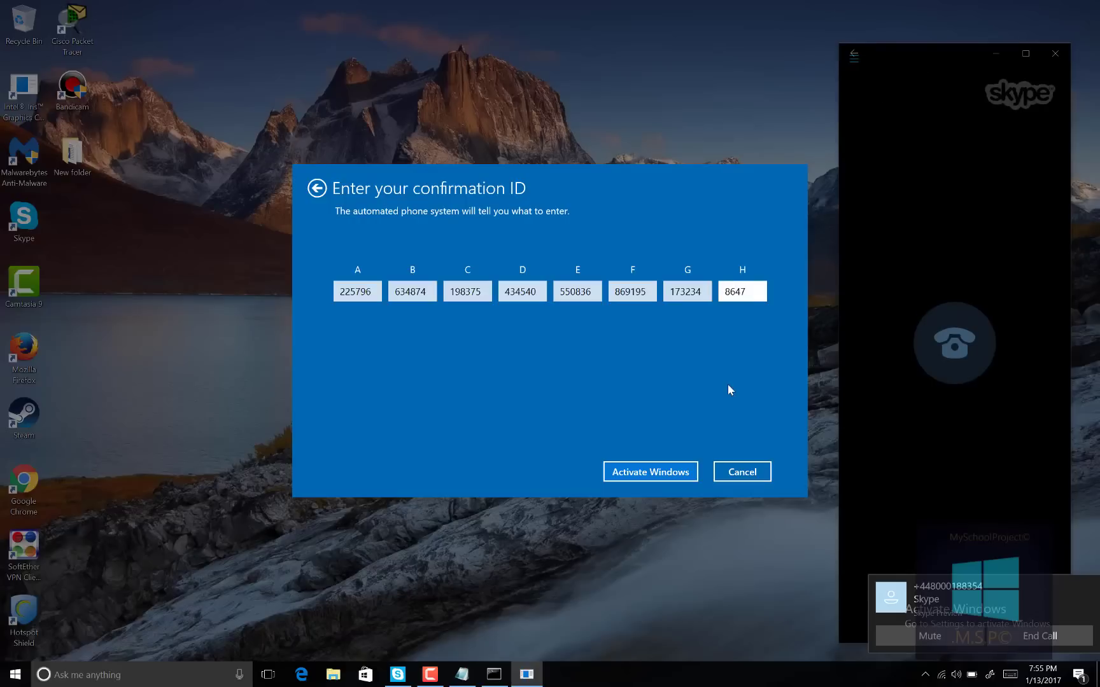
left_click(404, 678)
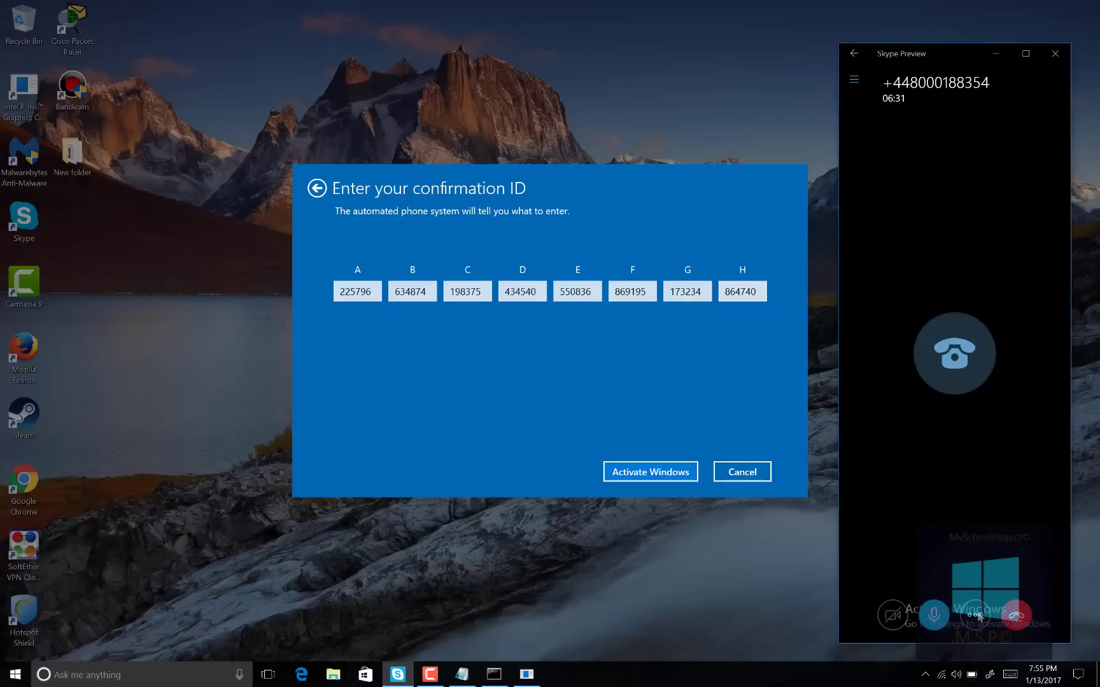
left_click(974, 614)
left_click(964, 539)
left_click(927, 553)
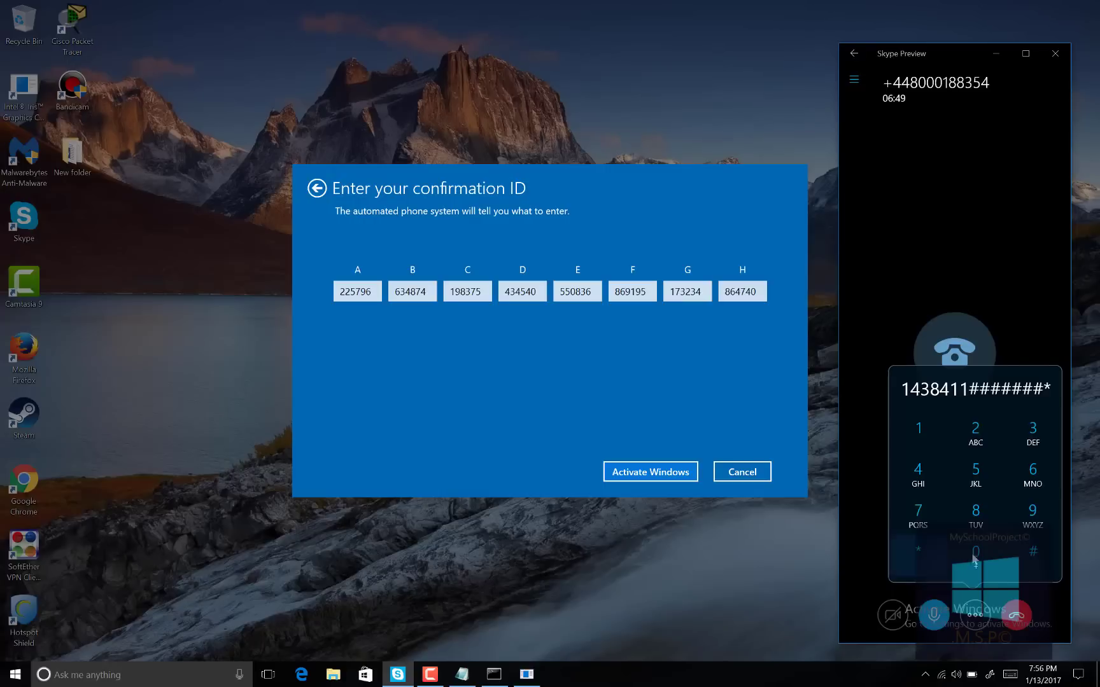
left_click(1033, 561)
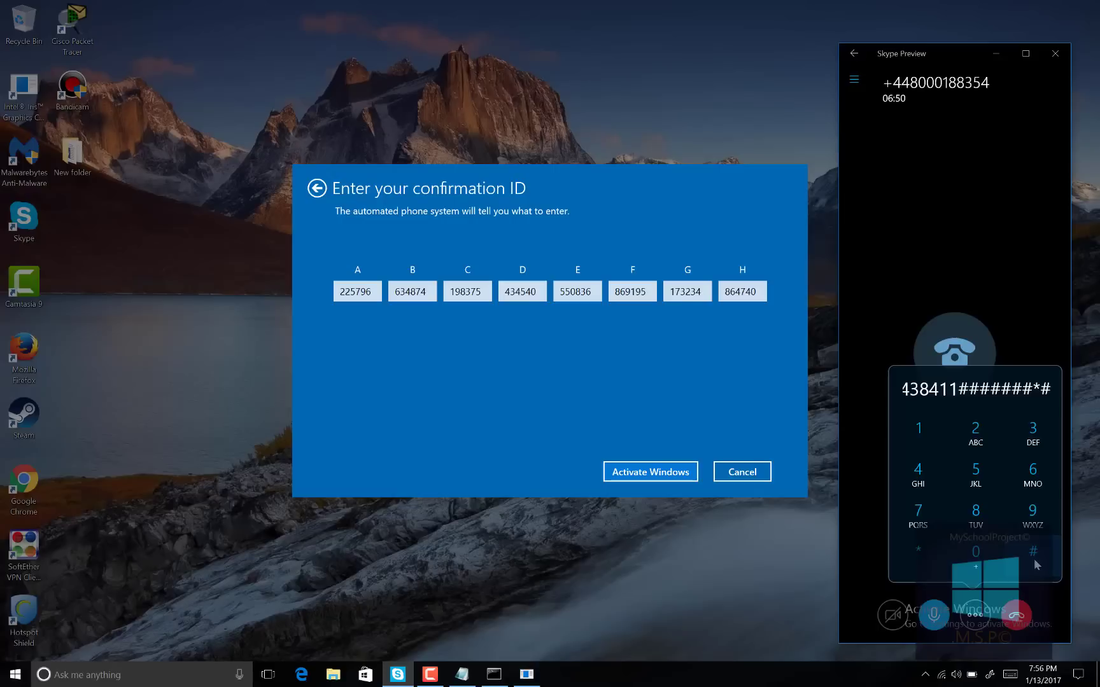
left_click(664, 383)
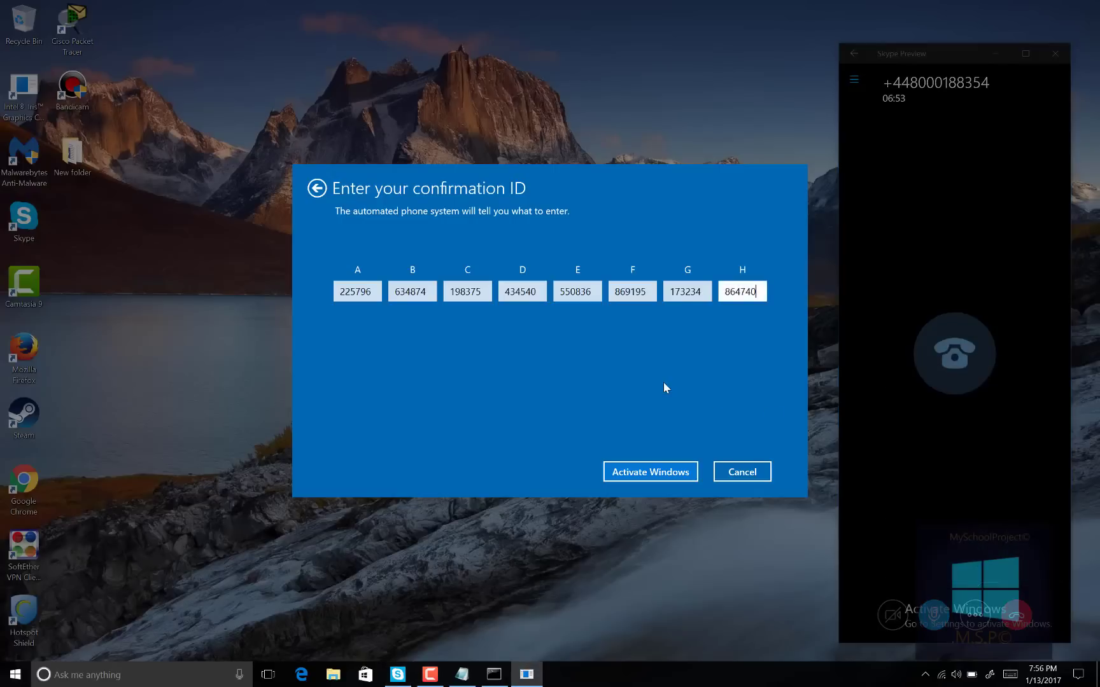
Activate Windows, rate the ended call five stars with feedback, and bring Notepad forward
left_click(649, 472)
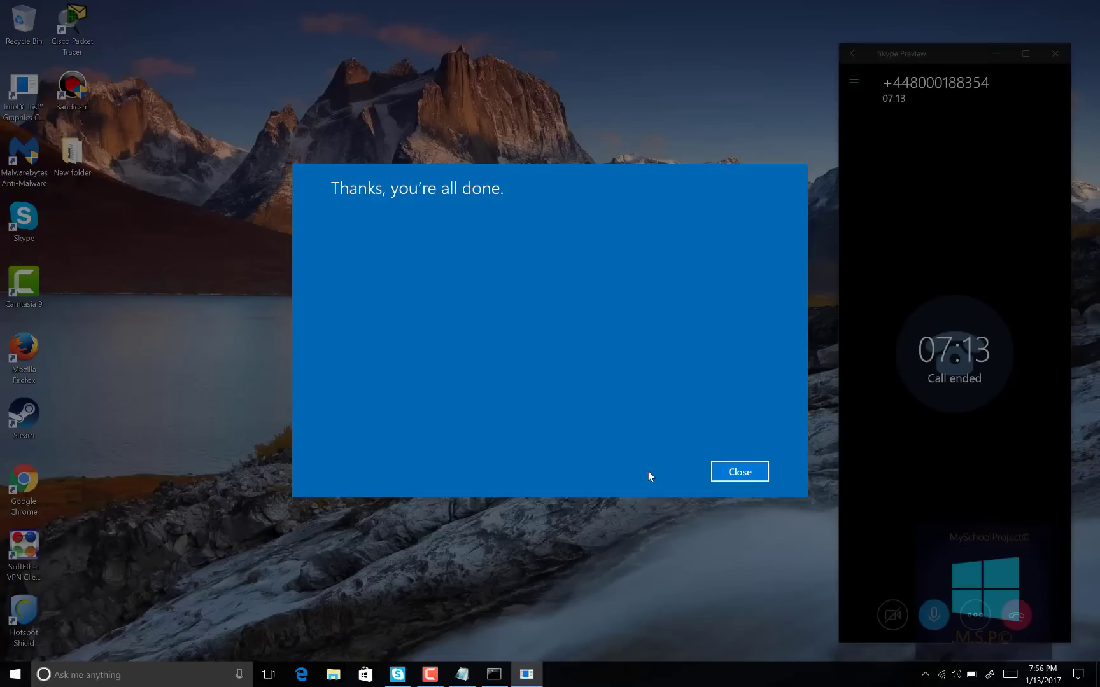
left_click(399, 679)
left_click(1018, 373)
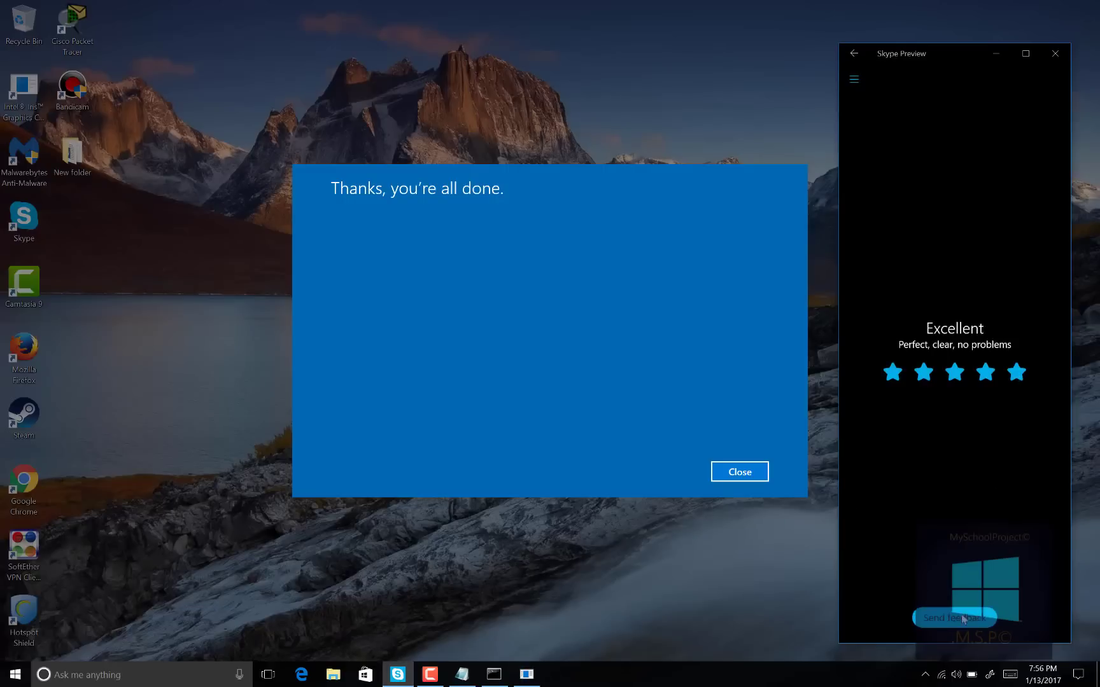
left_click(961, 619)
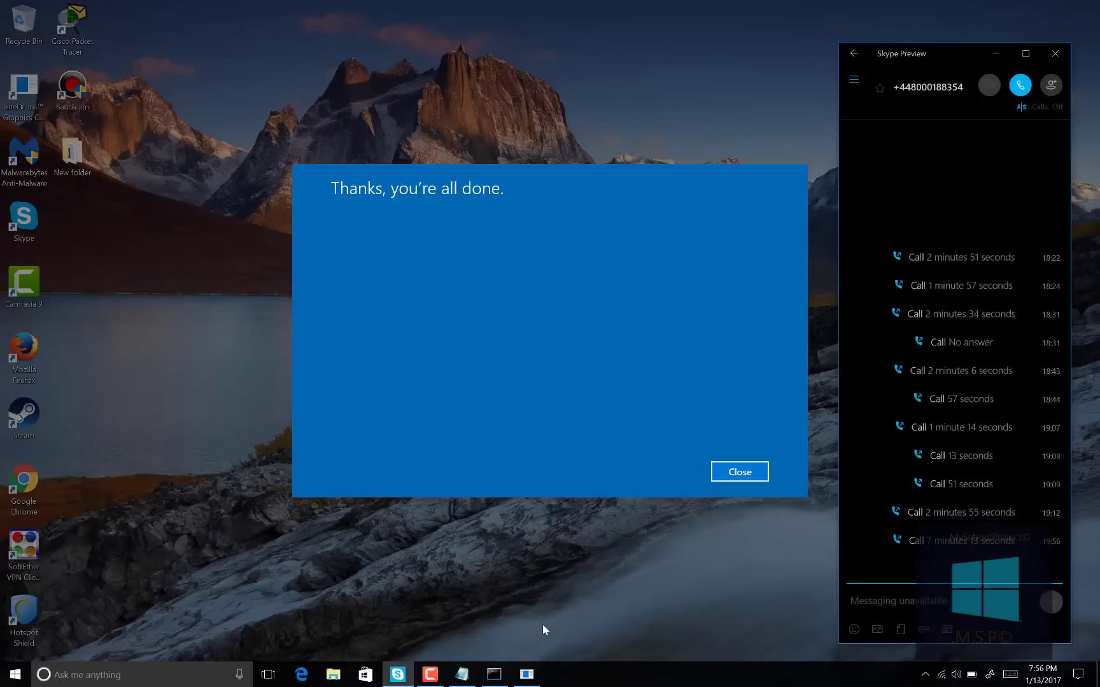
left_click(462, 679)
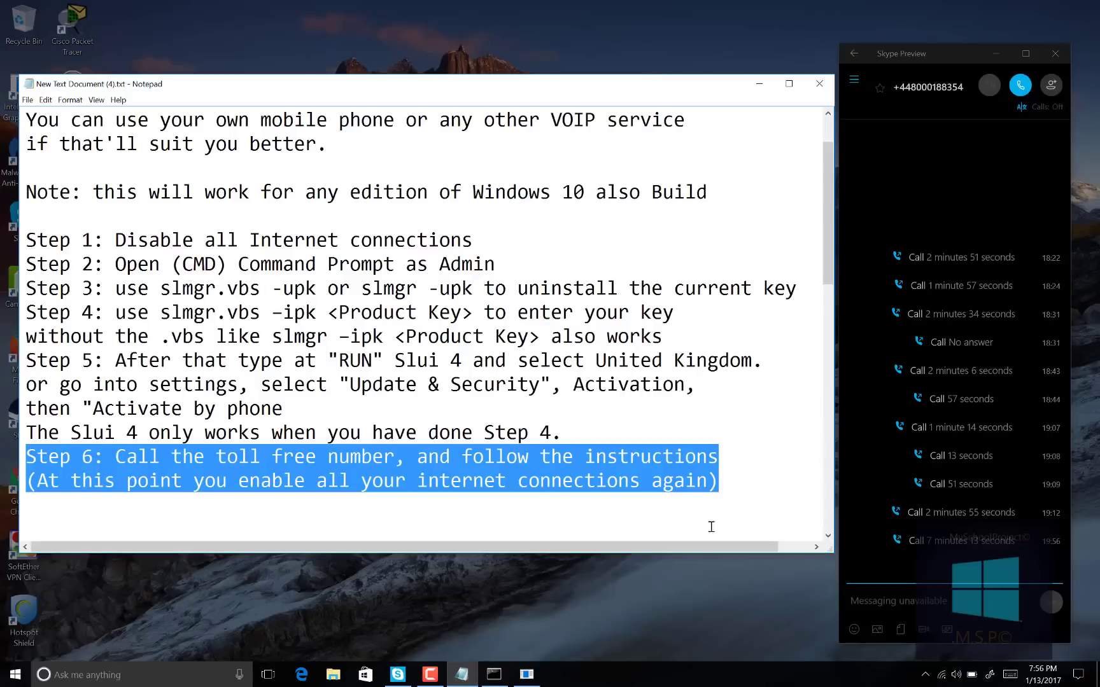
Add the closing line "That's it. Now Windows should be activated :)" below Step 6 in the notes
left_click(734, 497)
scroll(749, 483, "down", 2)
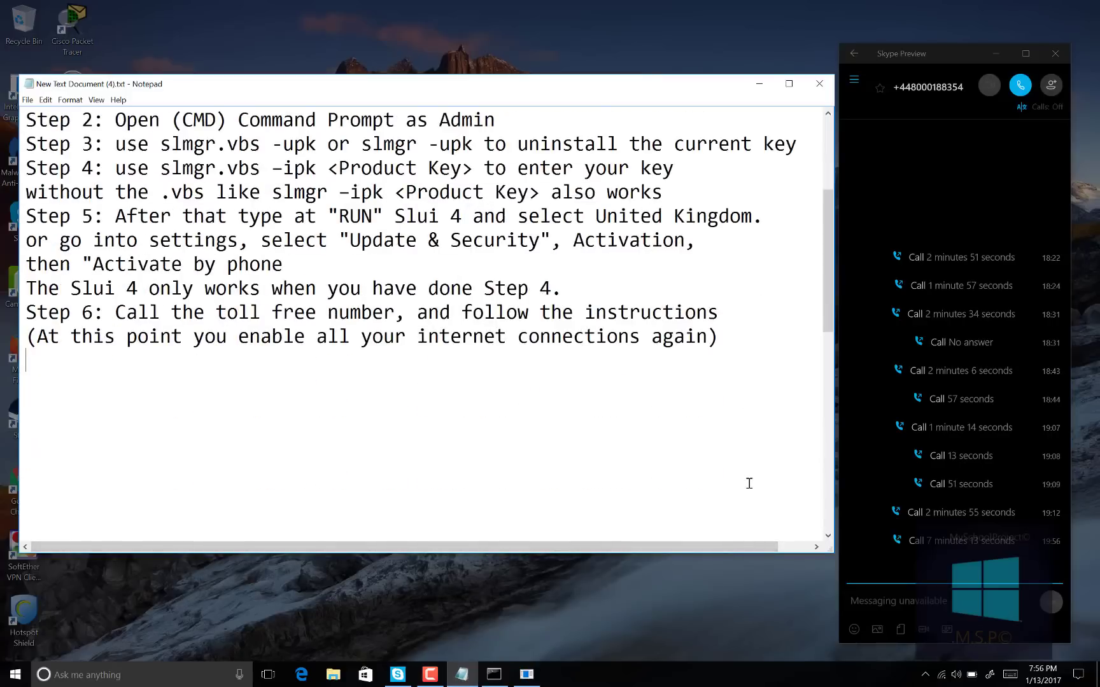
key("Return")
type("That's it")
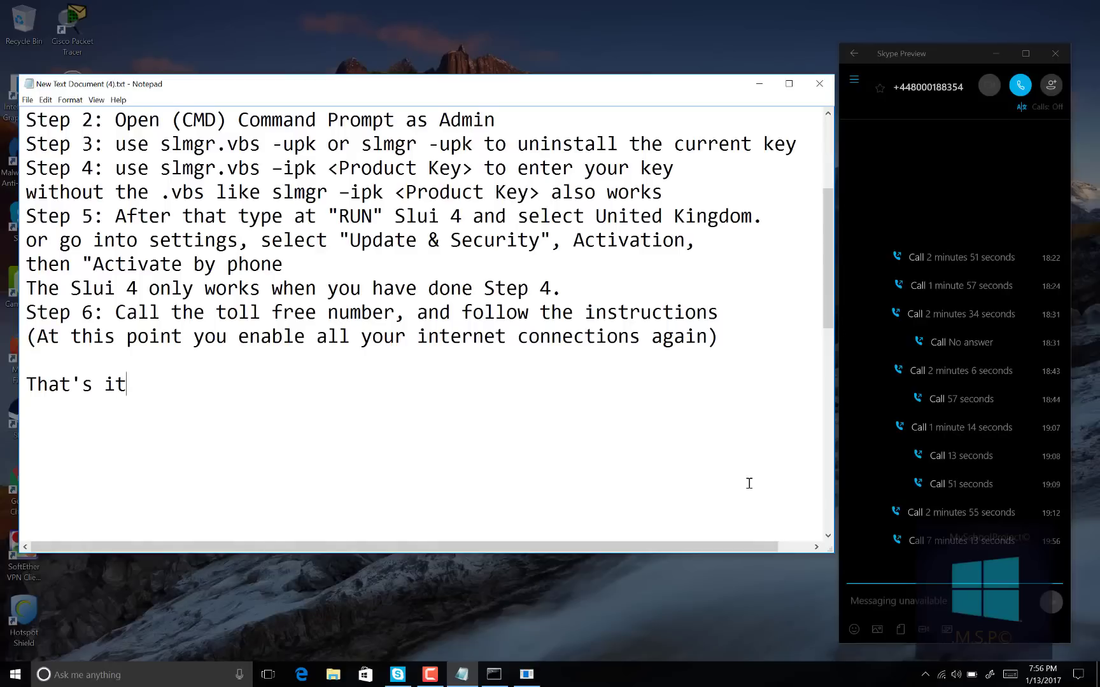
type(" . Now Windows sh")
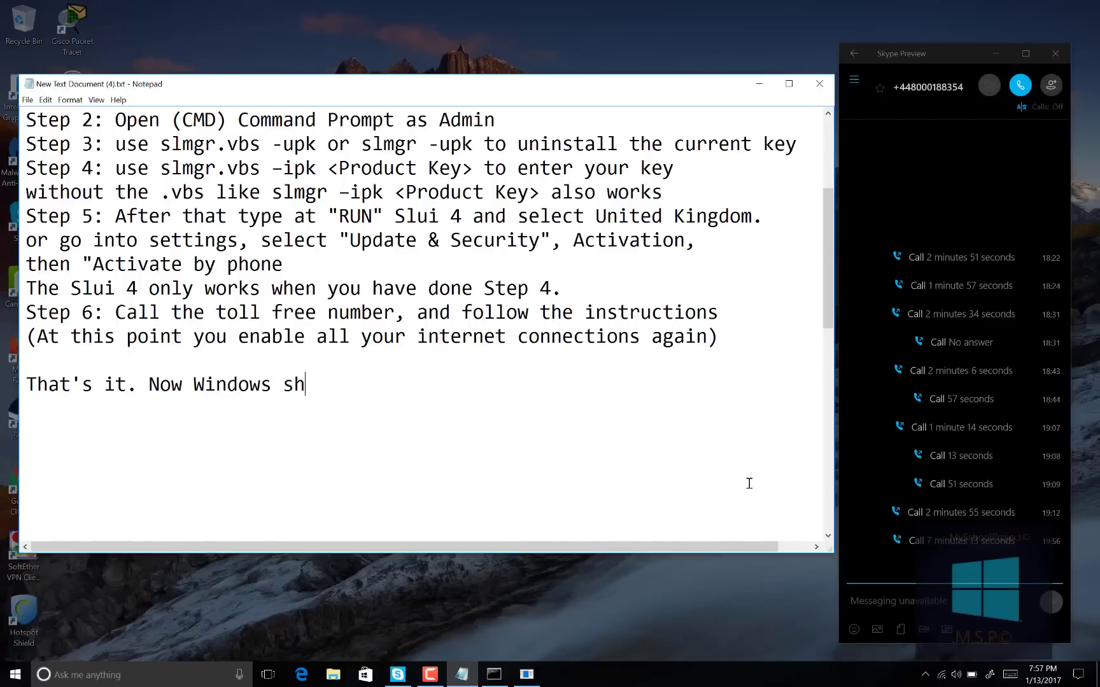
type("ould be activated")
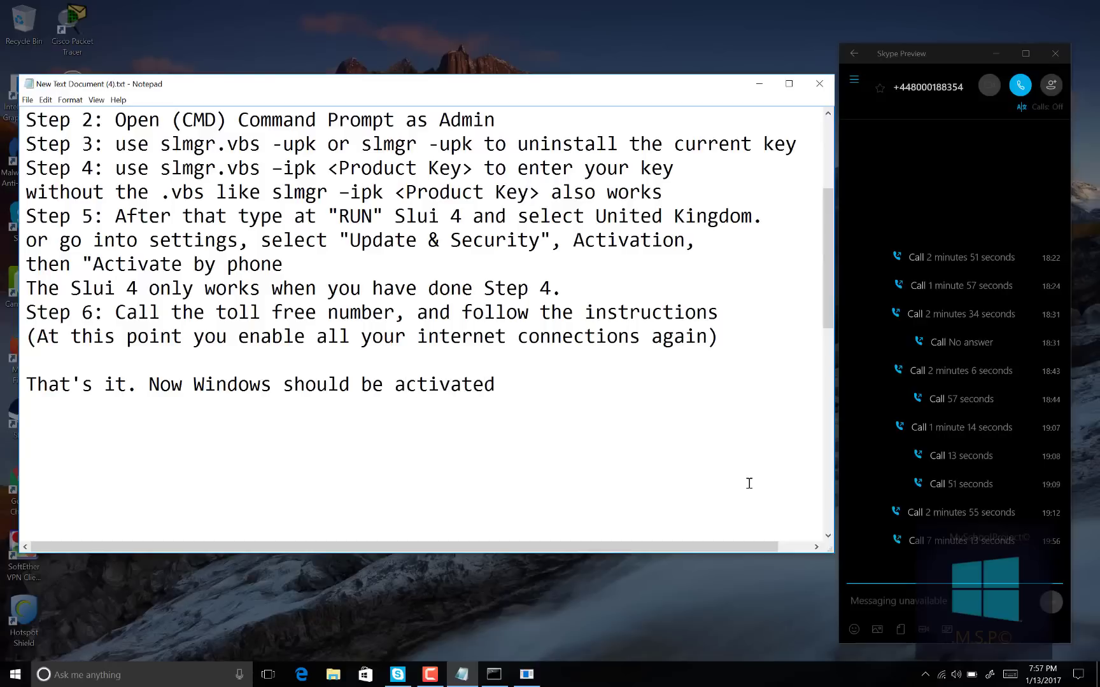
type(" :)")
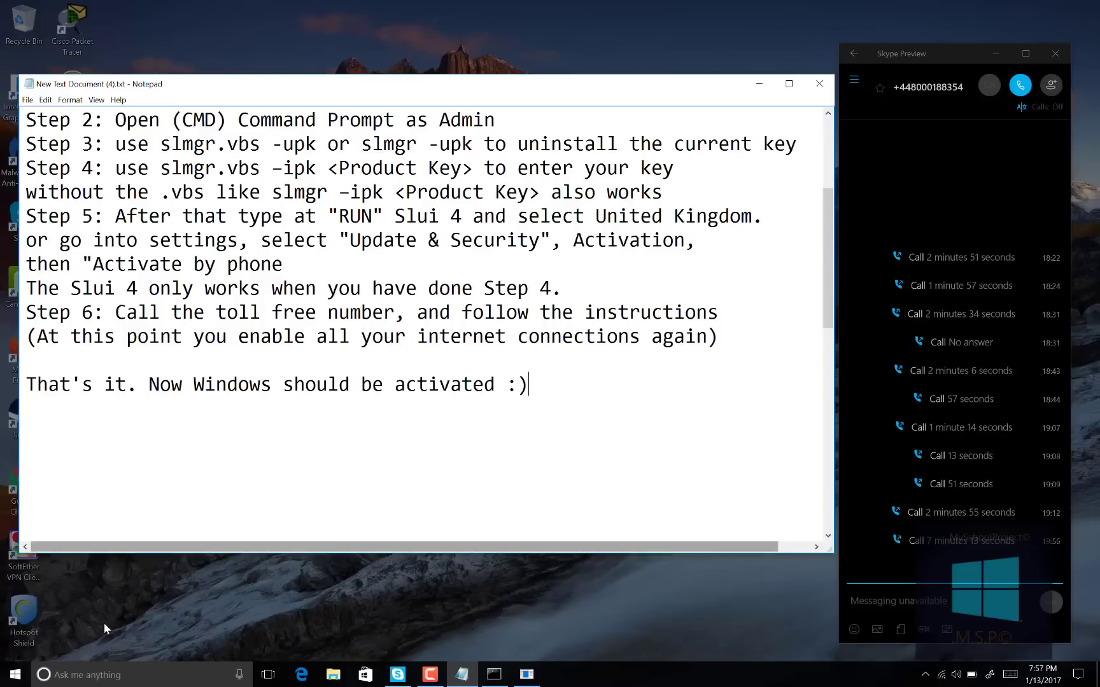
left_click(16, 677)
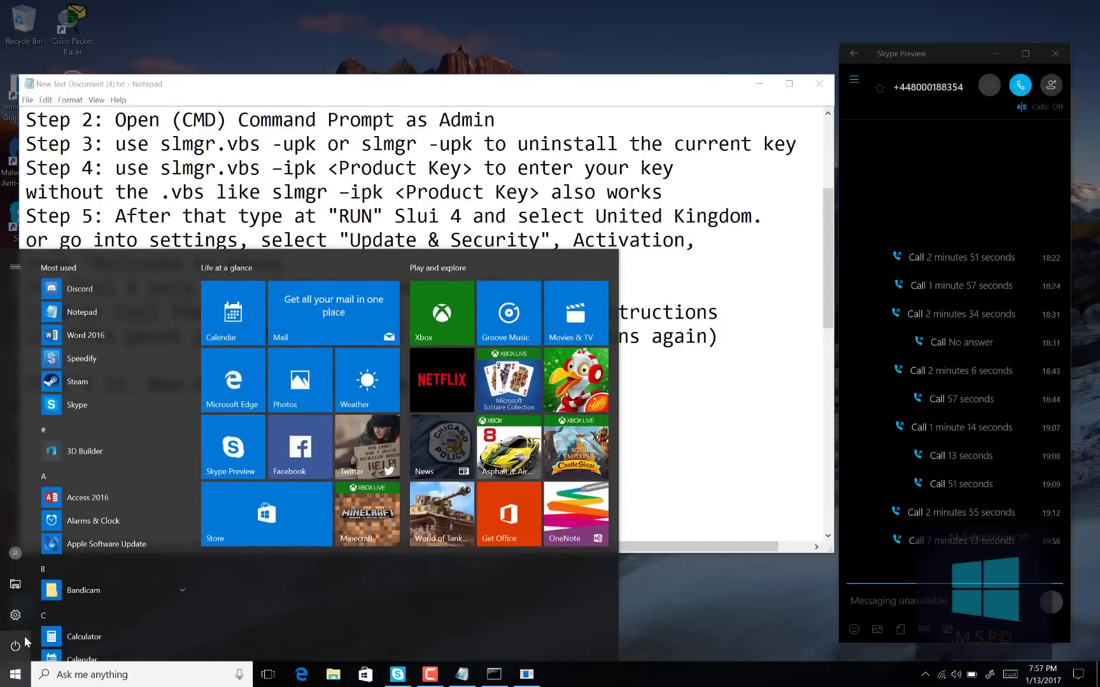
Check Settings' Update & security Activation page to confirm Windows 10 Pro is activated
left_click(17, 628)
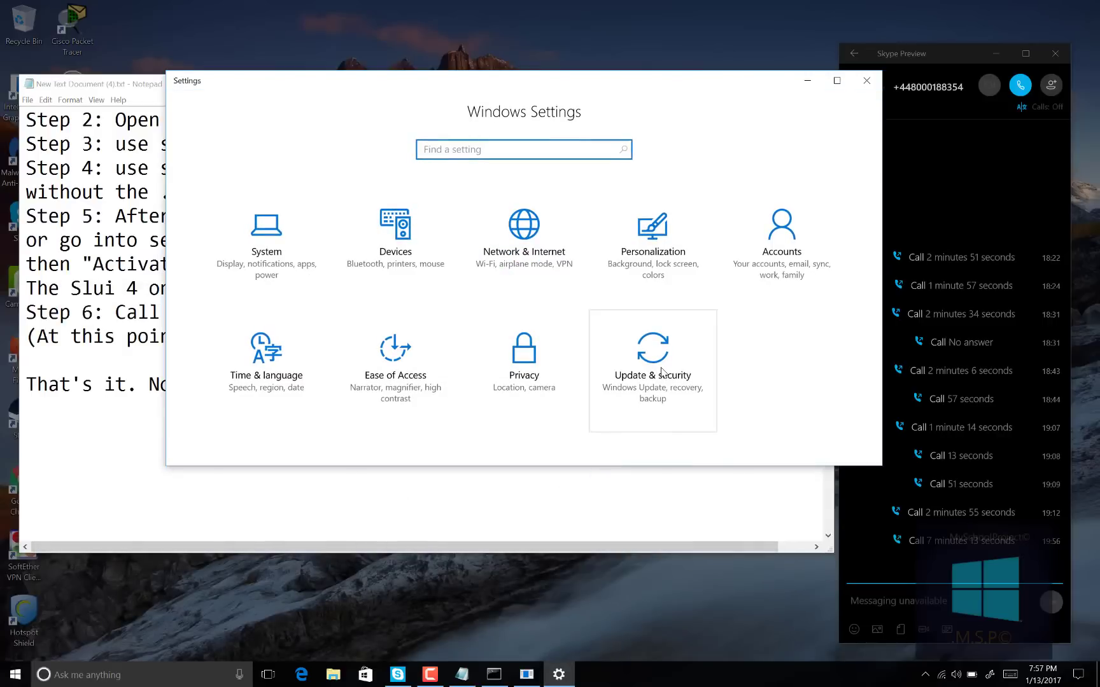
left_click(662, 372)
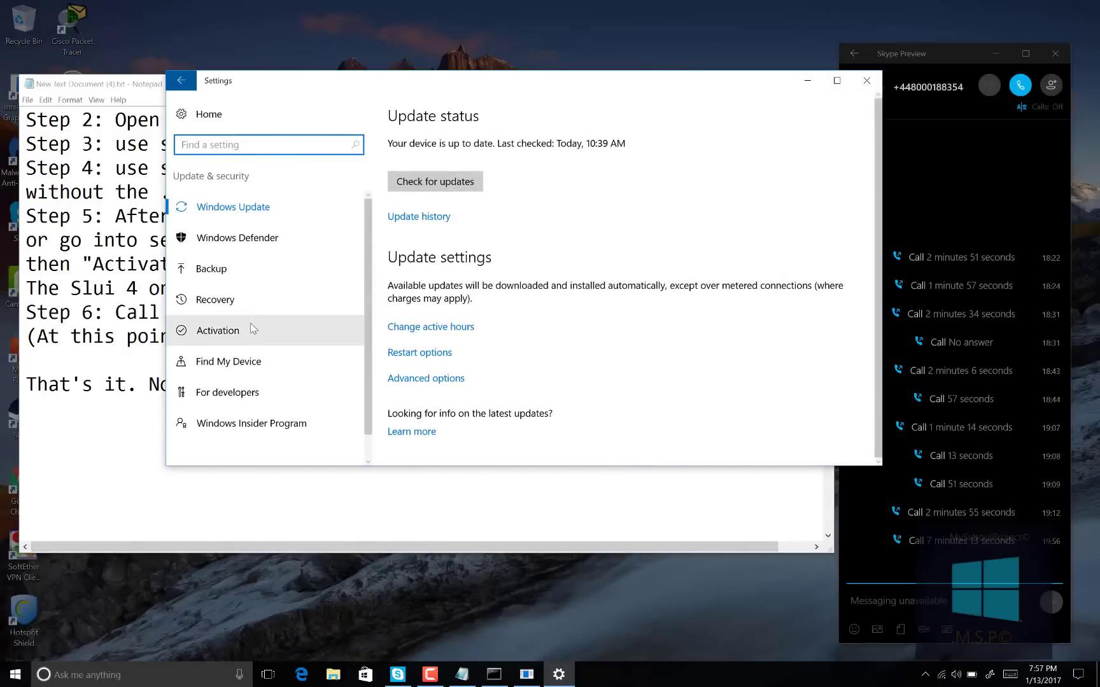
left_click(250, 333)
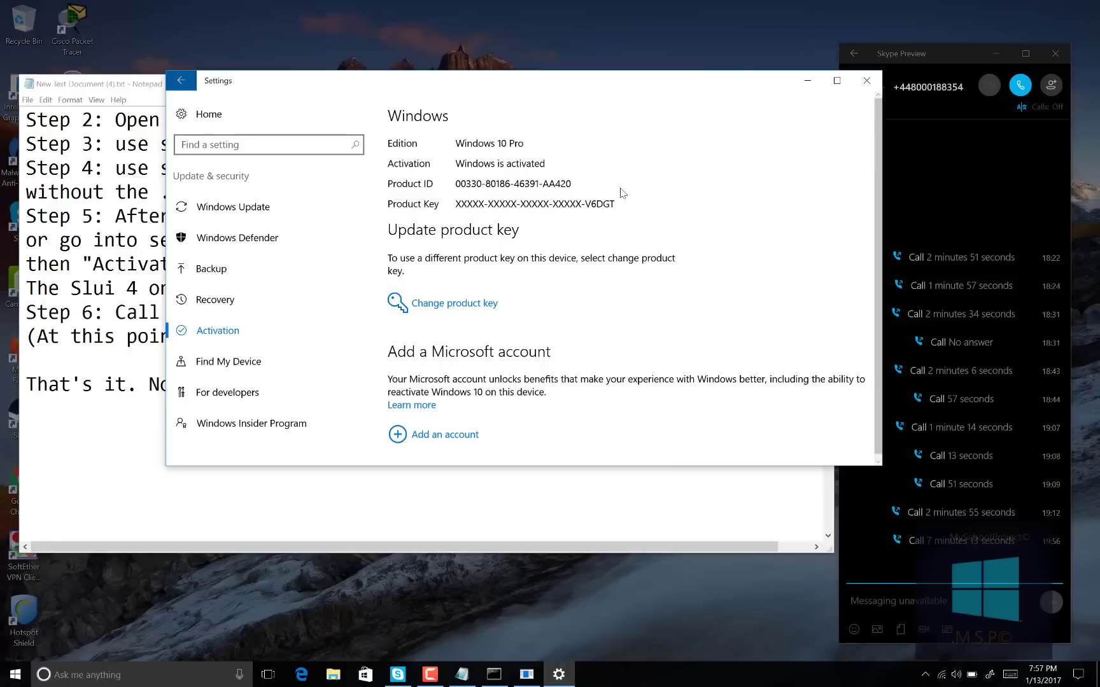
Close Settings and add the line "please dont forget to link it with your Microsoft Account"
left_click(866, 81)
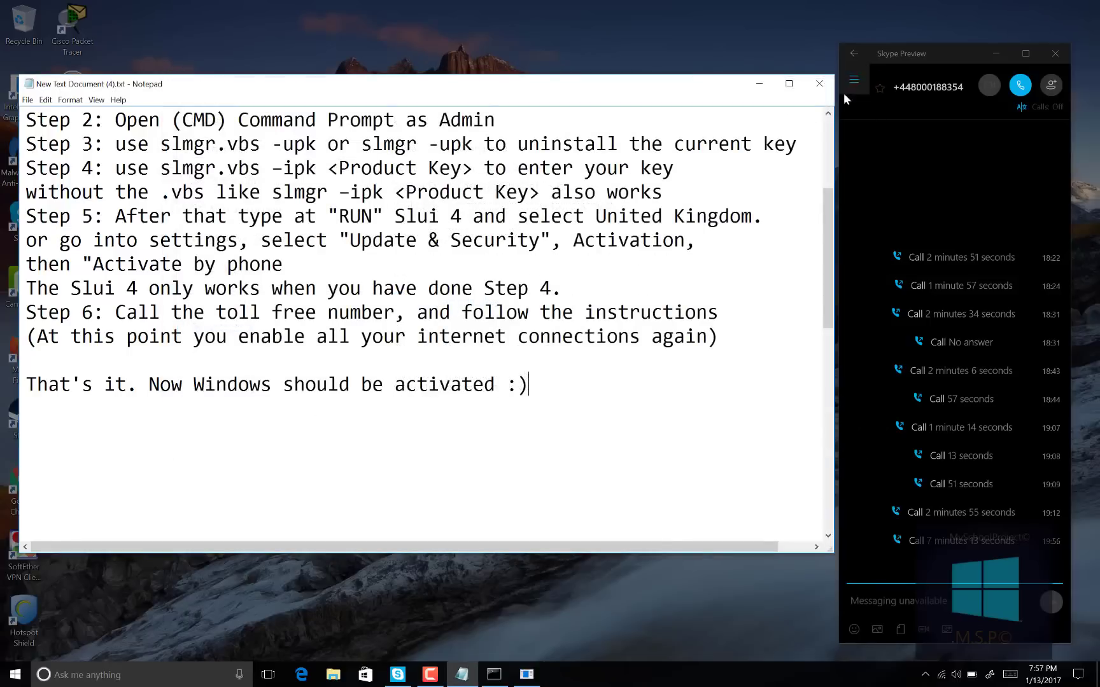
key("Return")
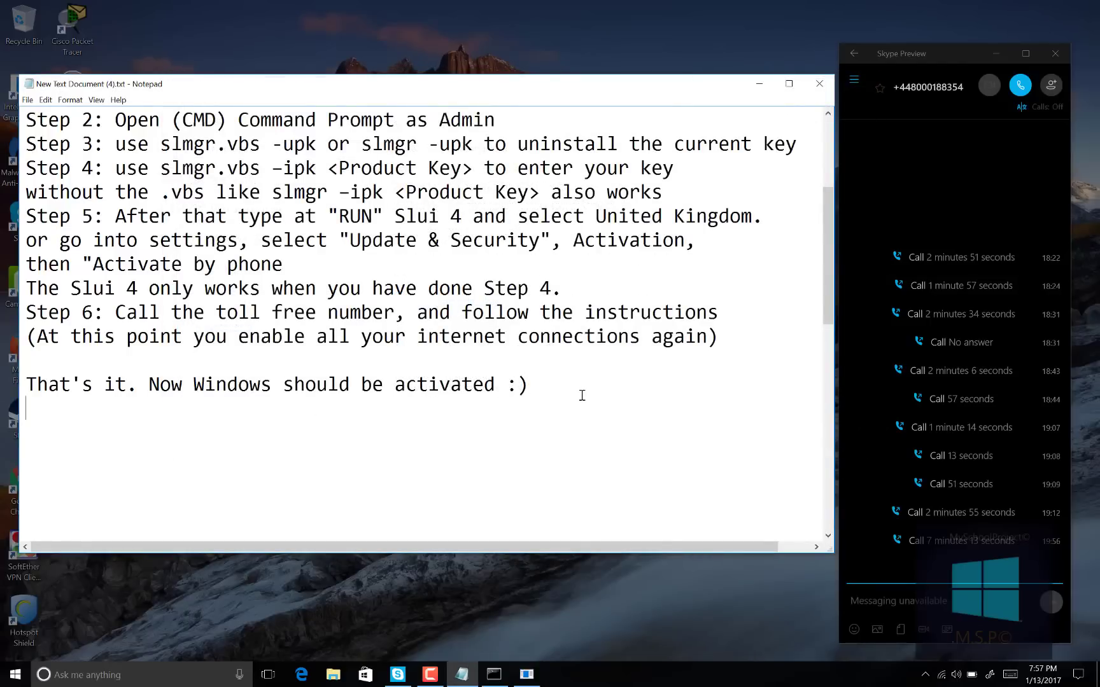
type("please dont f")
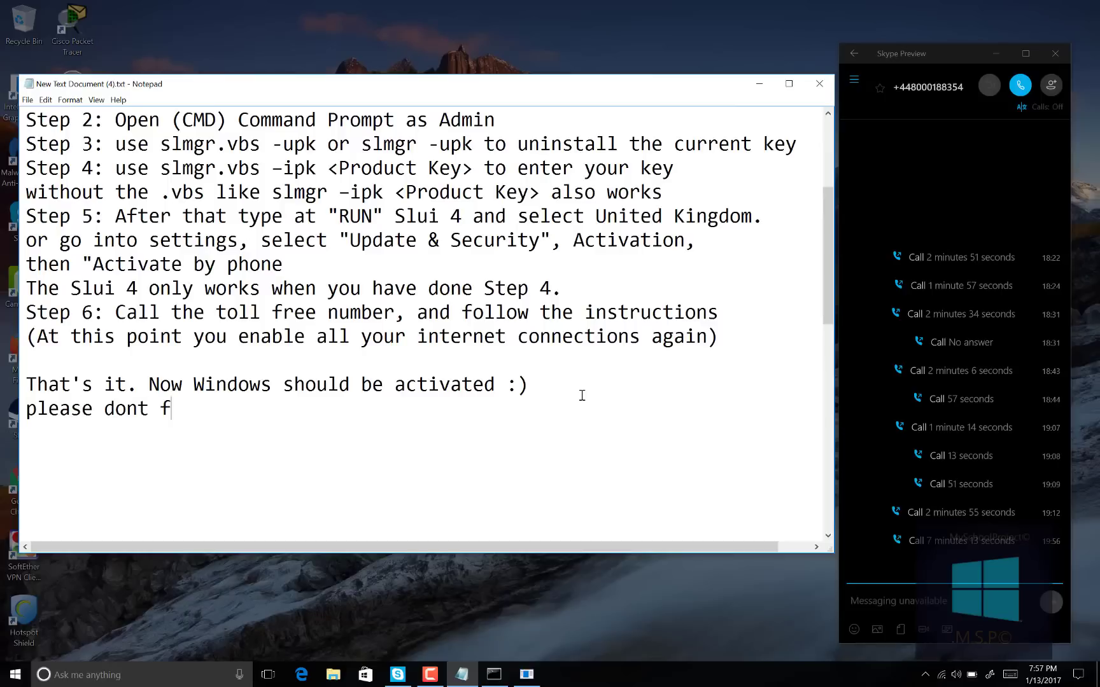
type("orget to")
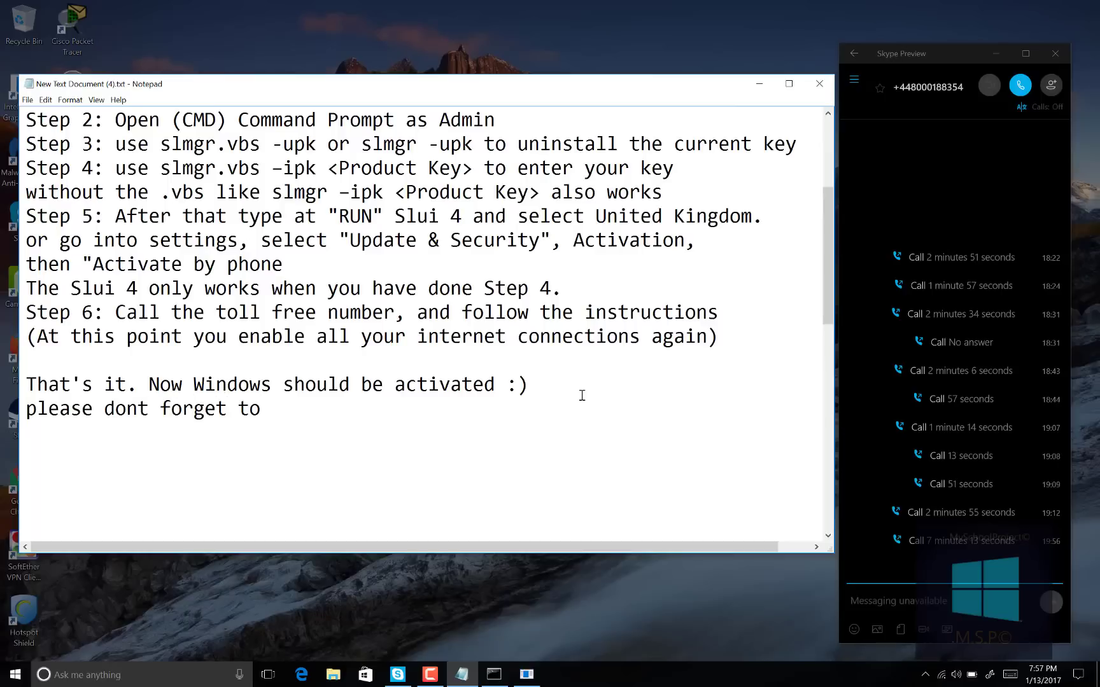
type(" link it with your m")
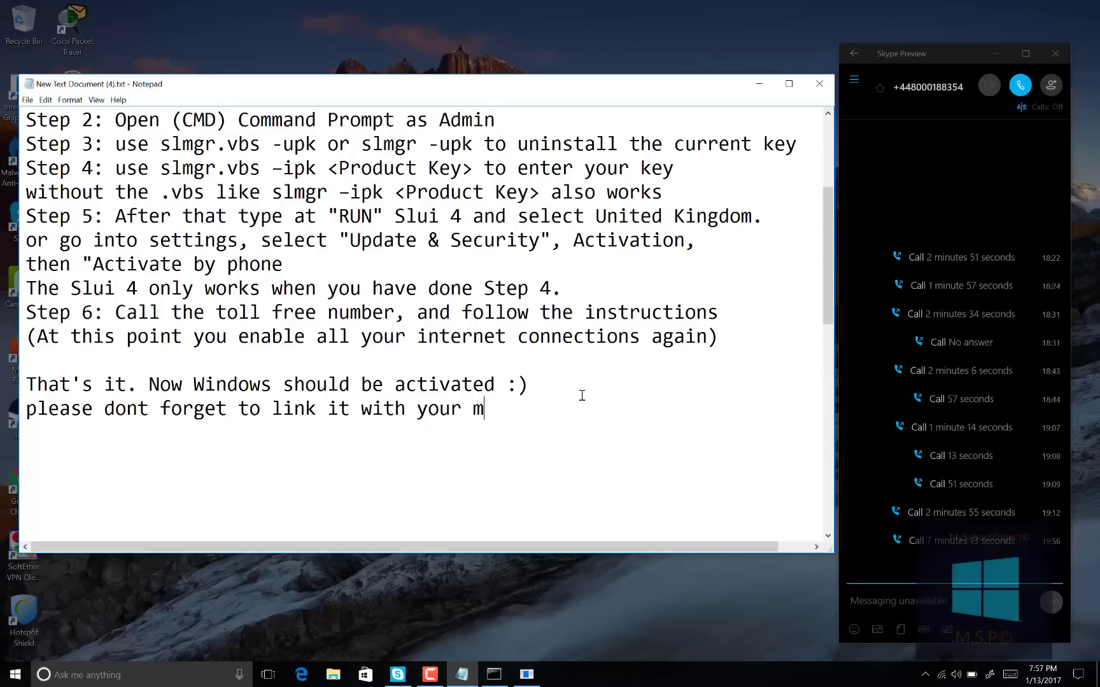
key("BackSpace")
type("Microsoft")
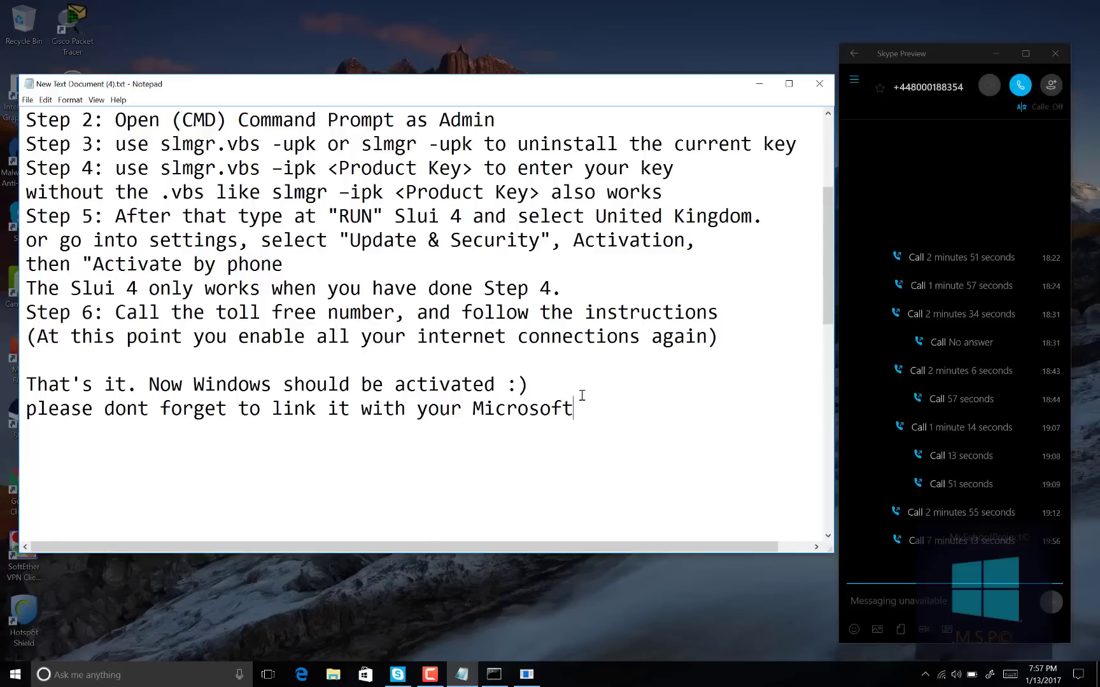
type(" Account which")
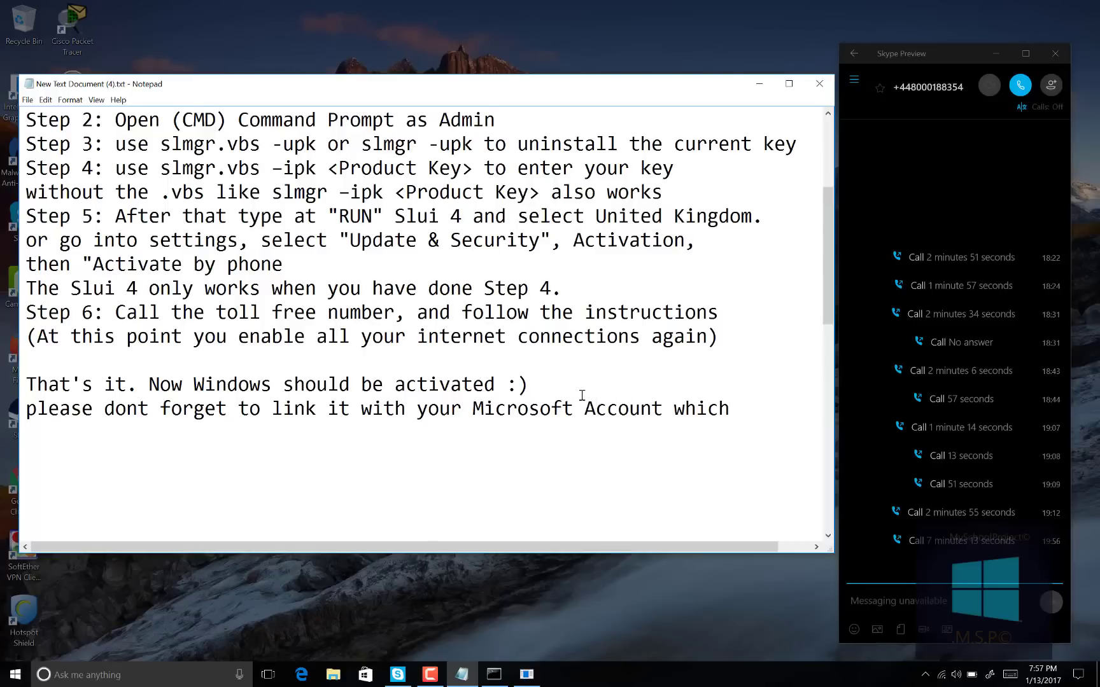
type(" w")
Continue the reminder on a new line with "which will save the activation even", correcting typos
key("BackSpace")
key("BackSpace")
key("BackSpace")
key("BackSpace")
key("BackSpace")
key("BackSpace")
key("BackSpace")
key("Return")
type("wi")
key("BackSpace")
type("hcih")
key("BackSpace")
key("BackSpace")
key("BackSpace")
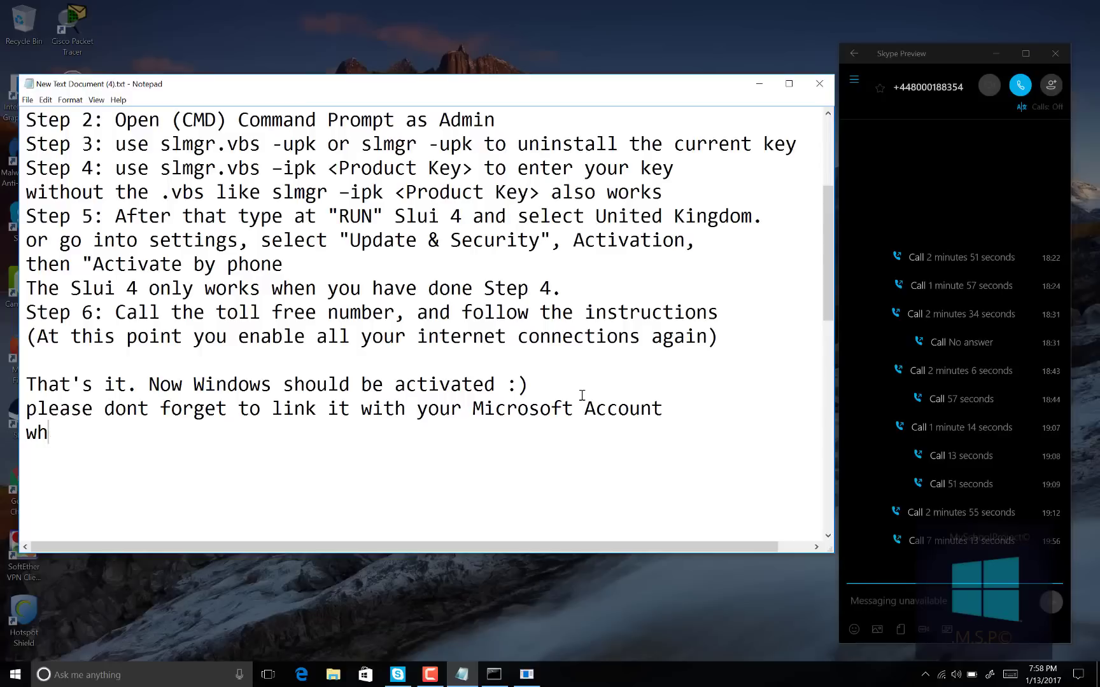
type("ich")
type("ill save the")
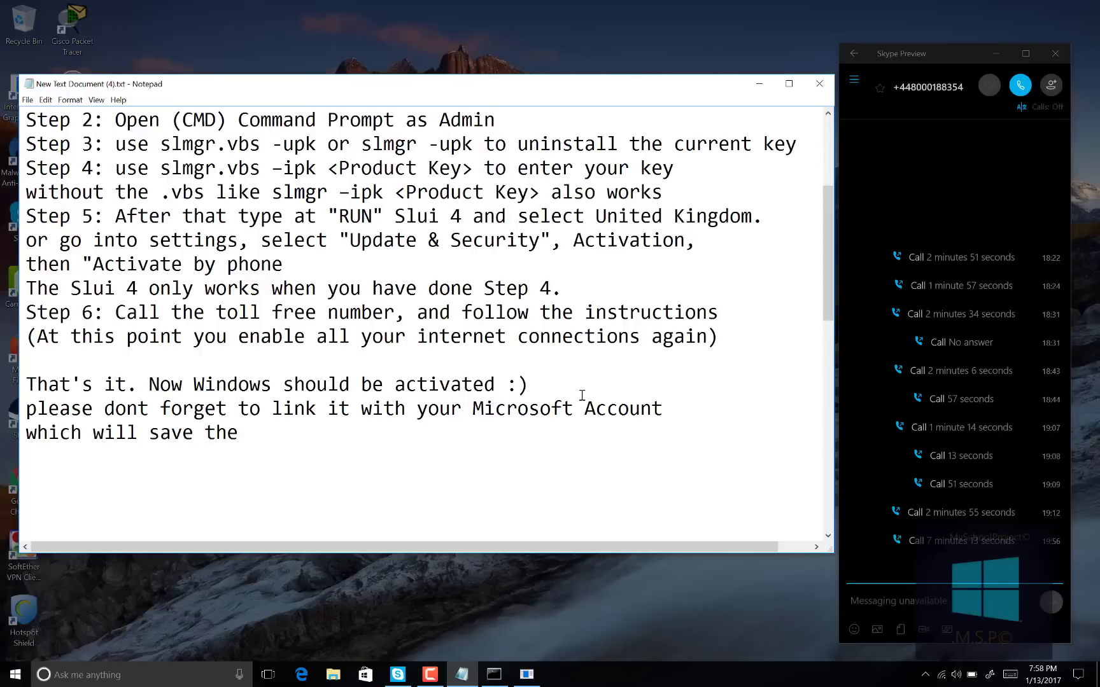
type(" activation even")
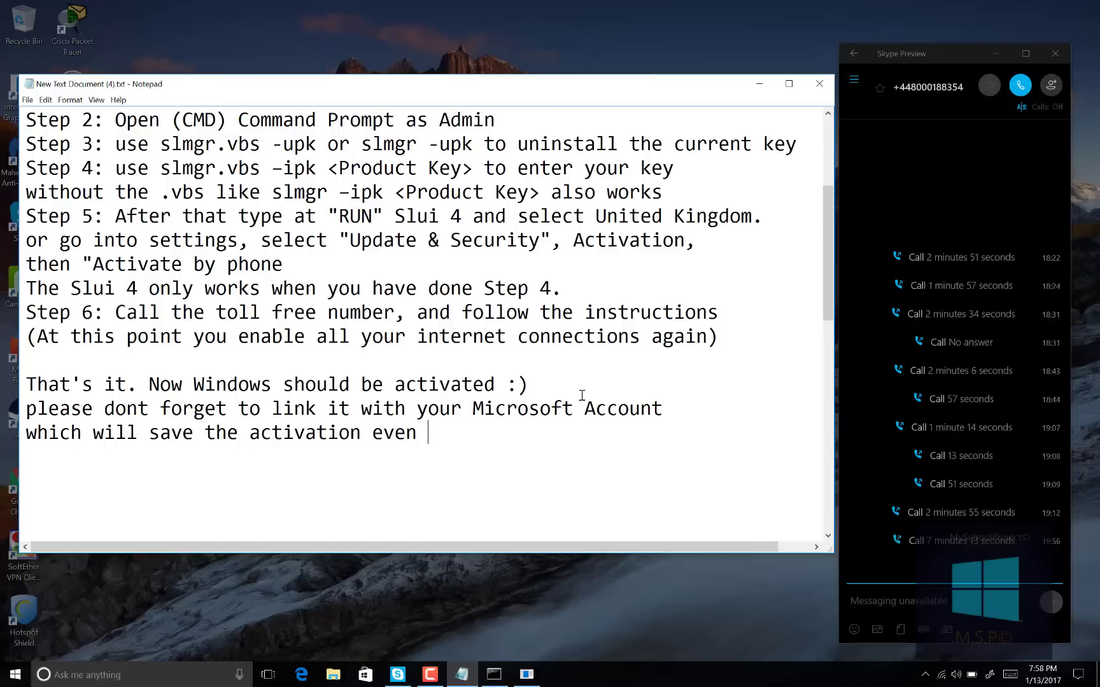